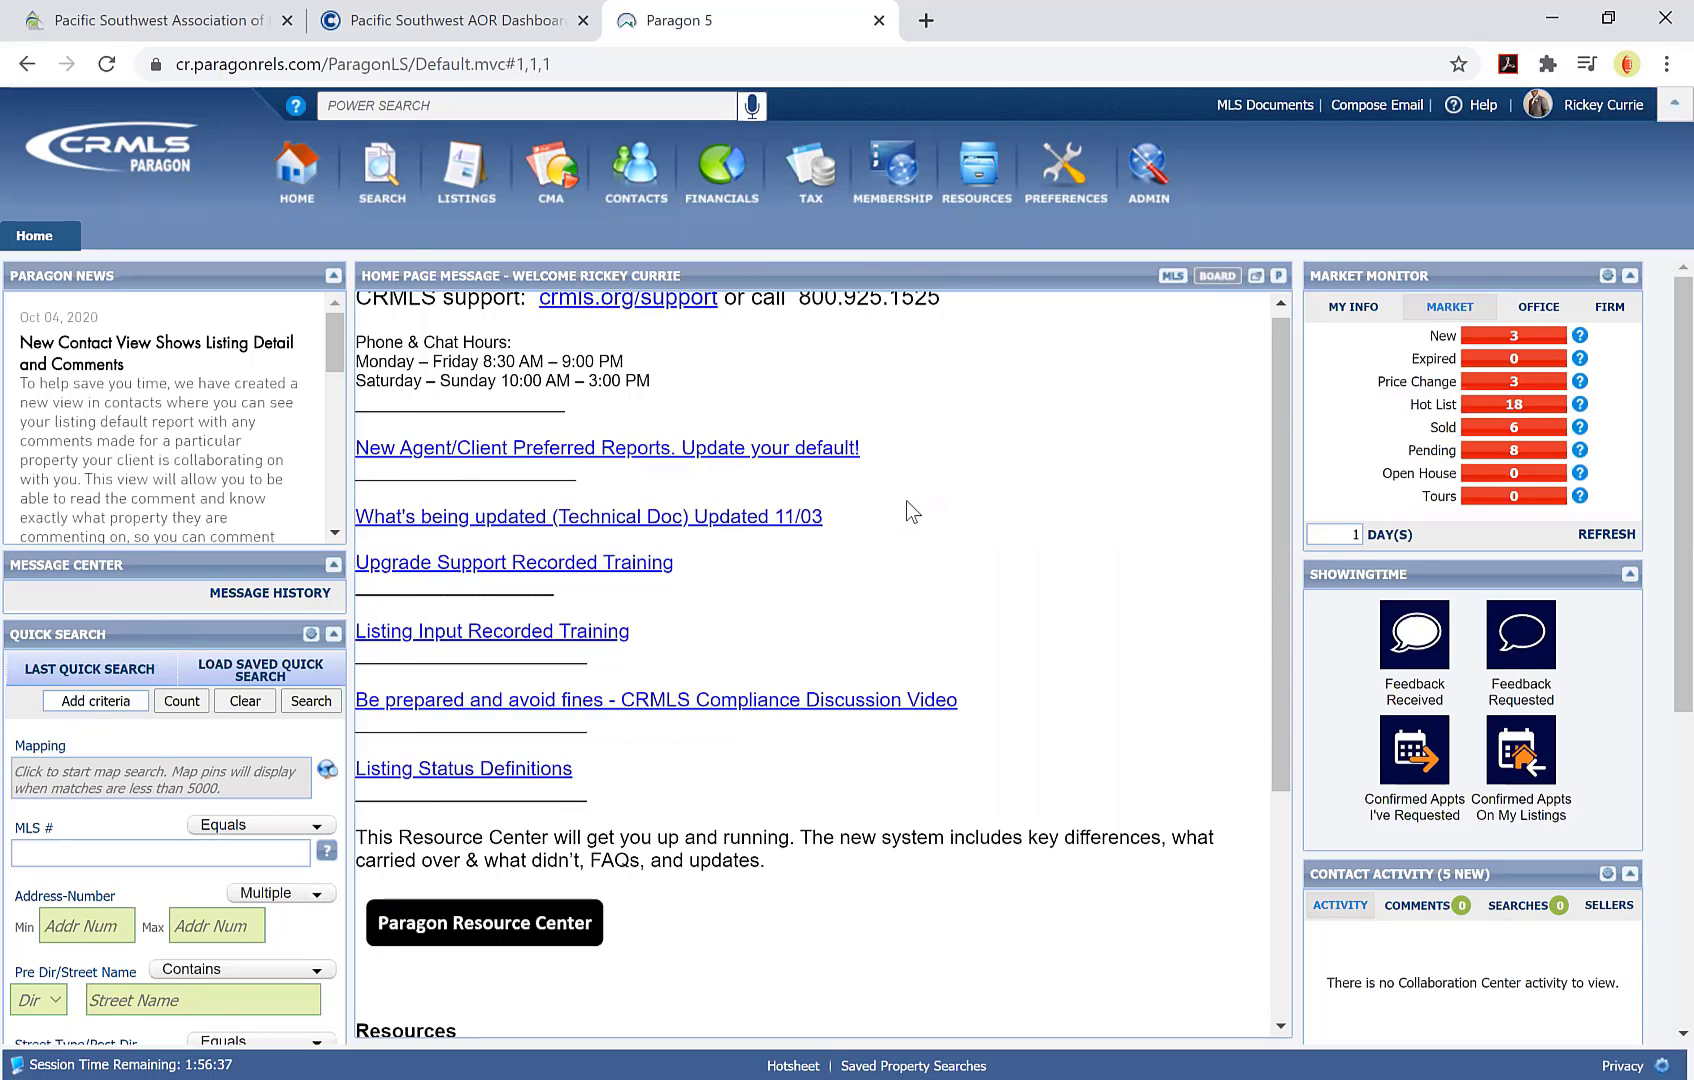
Step: Open a new property search for the Residential class
{"action": "mouse_move", "coordinate": [389, 205]}
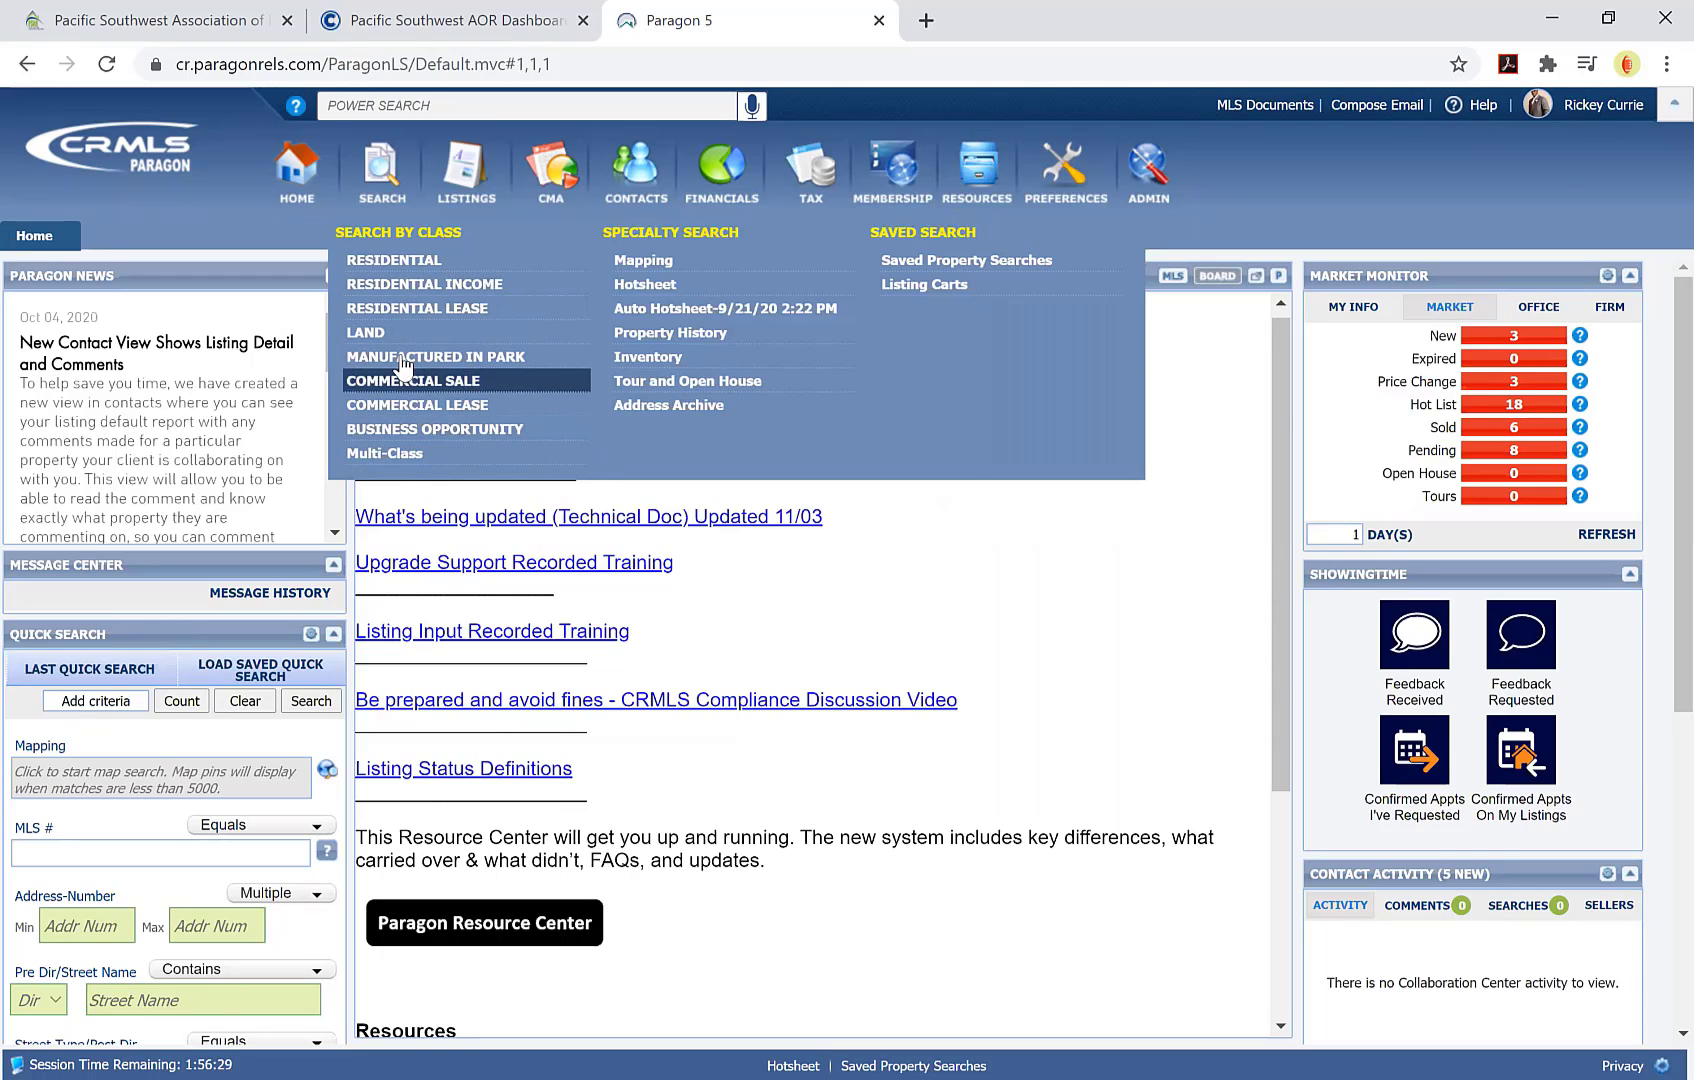
{"action": "left_click", "coordinate": [406, 265]}
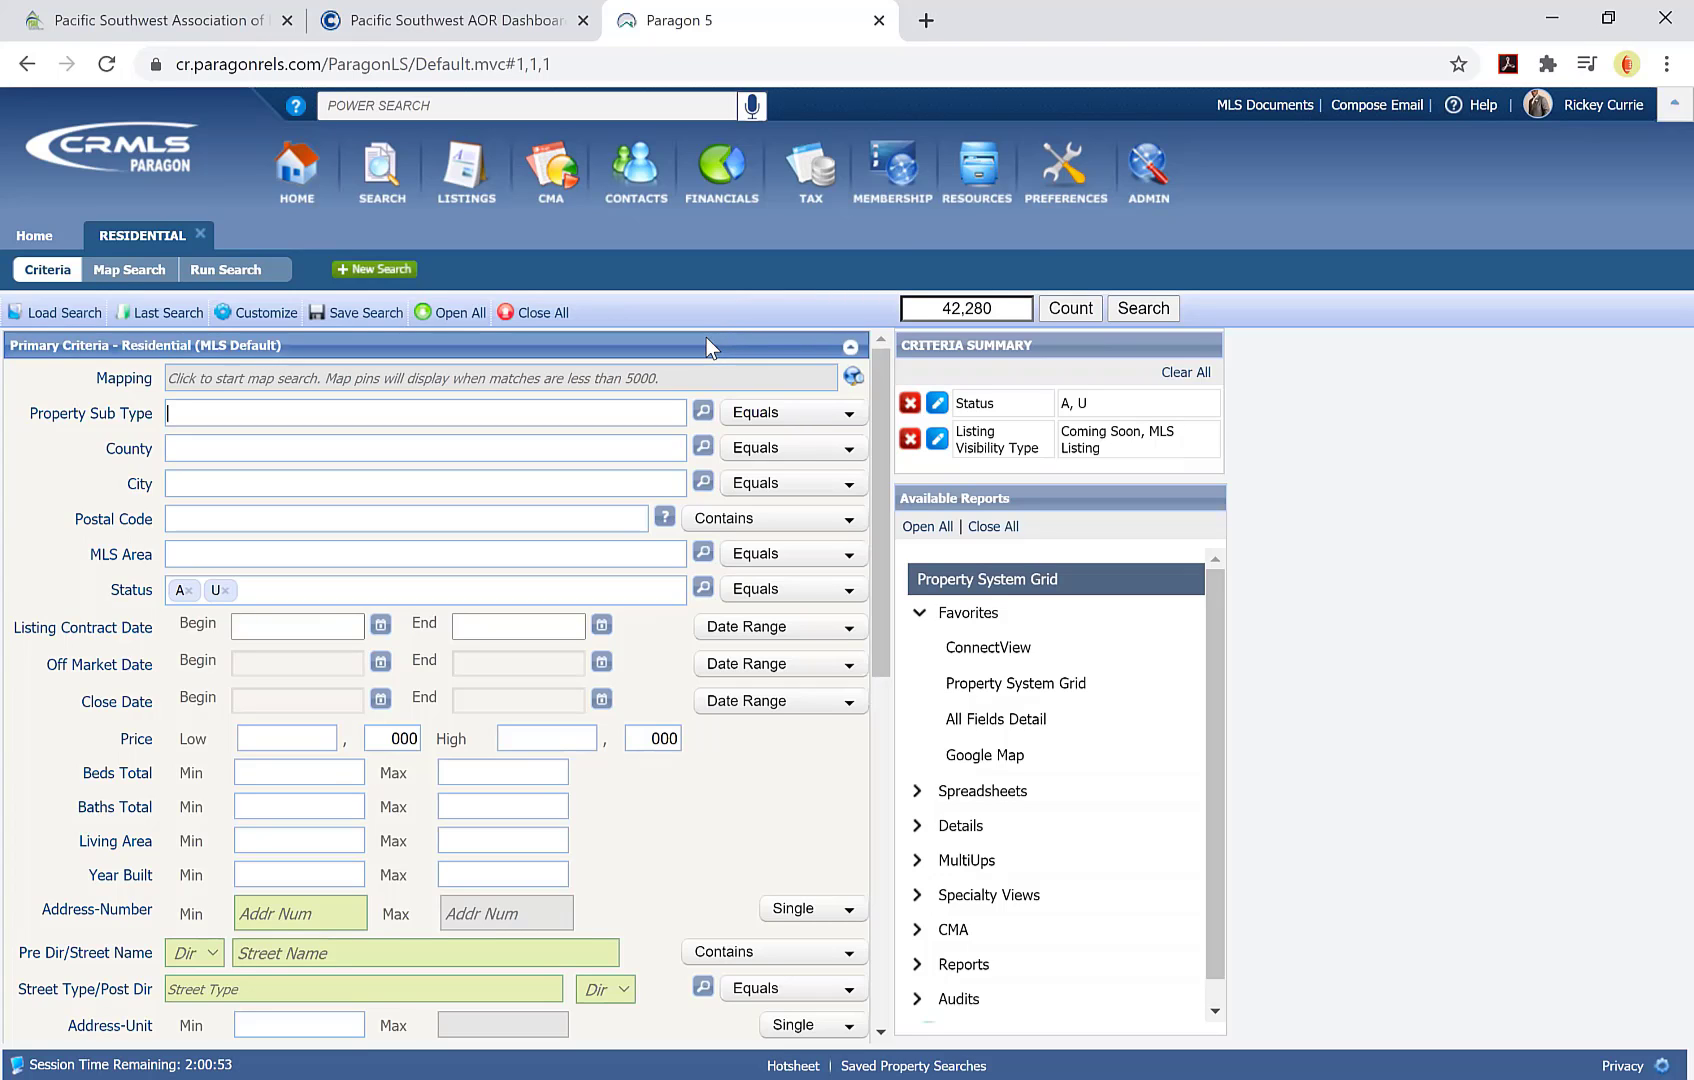
{"action": "left_click", "coordinate": [258, 312]}
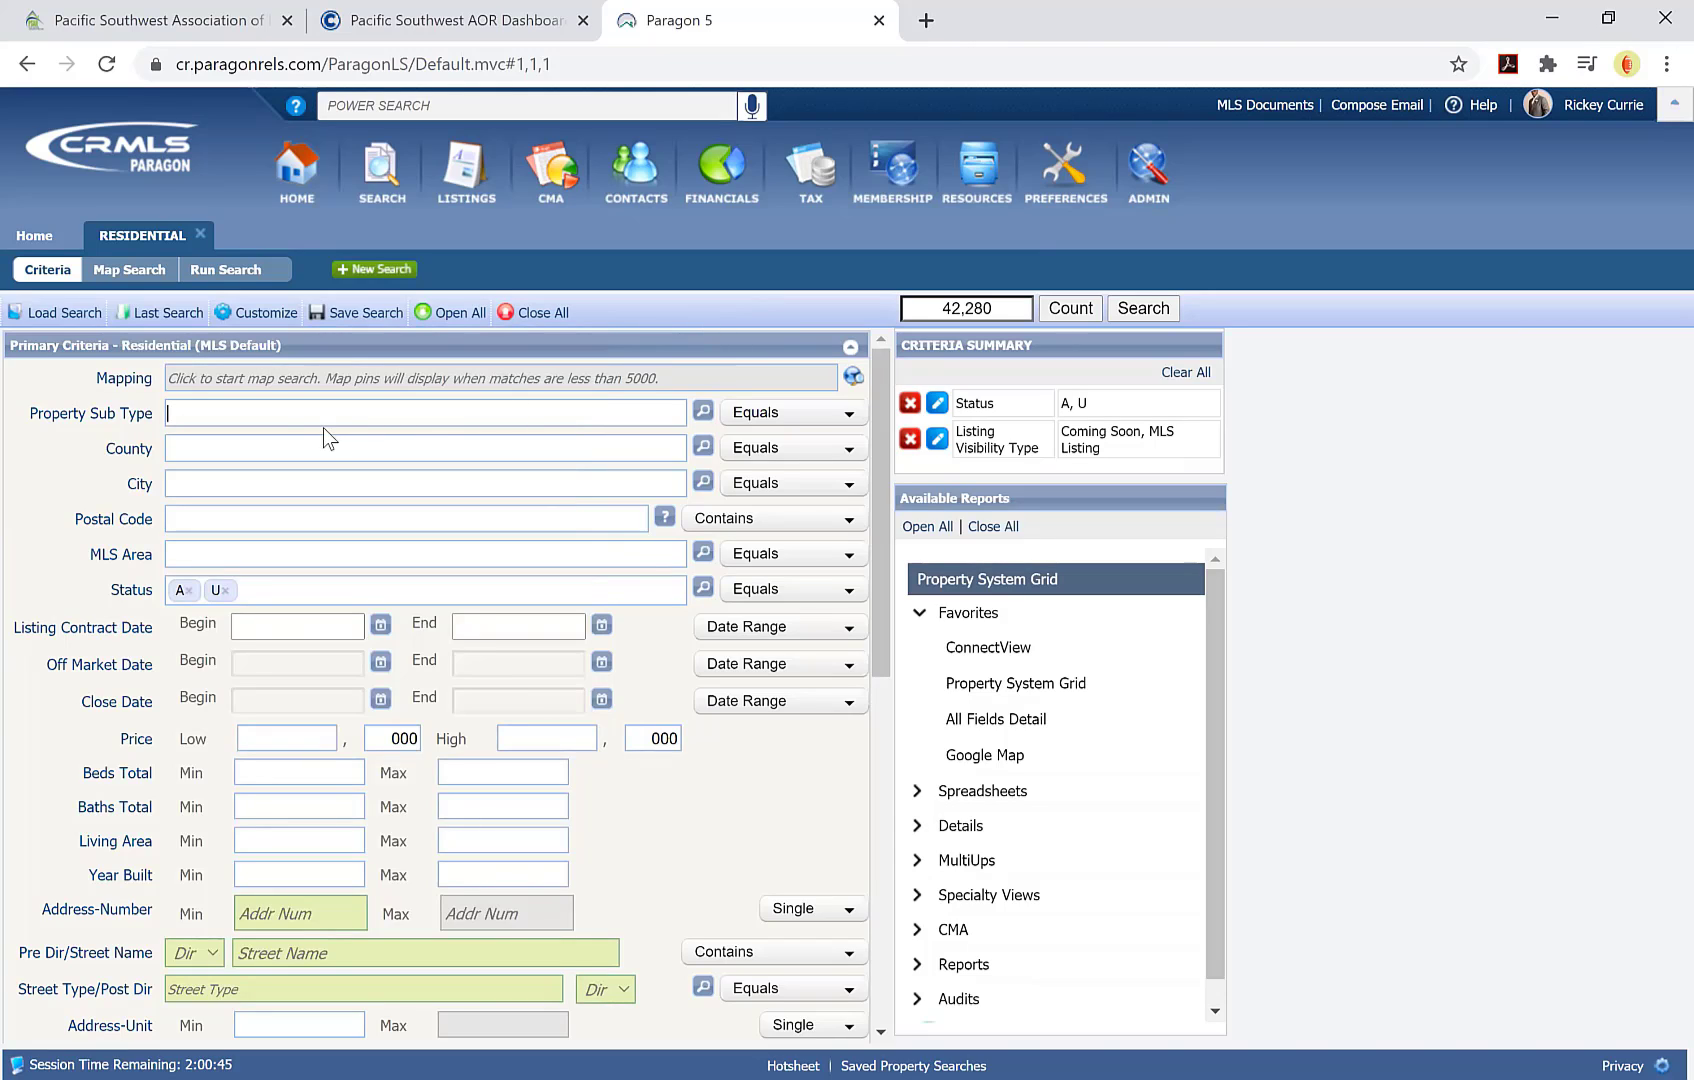
{"action": "left_click", "coordinate": [259, 318]}
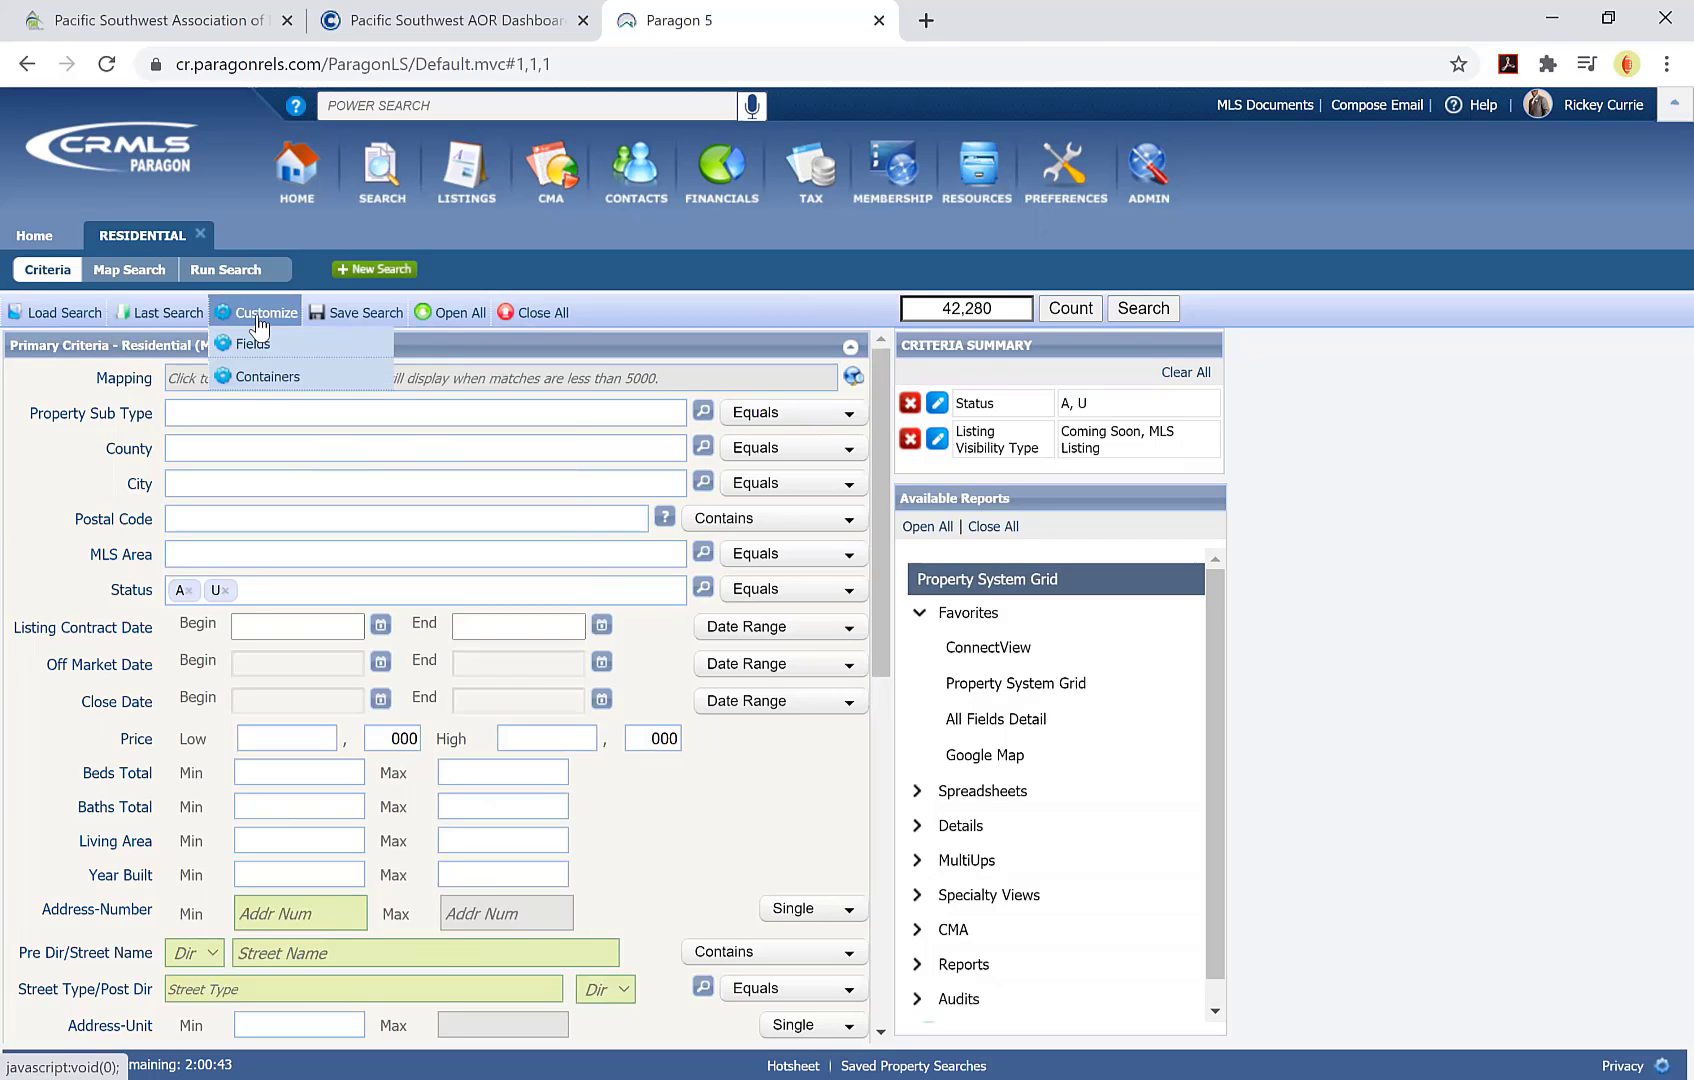
{"action": "key", "text": "ctrl"}
{"action": "key", "text": "ctrl"}
{"action": "key", "text": "ctrl"}
{"action": "key", "text": "ctrl"}
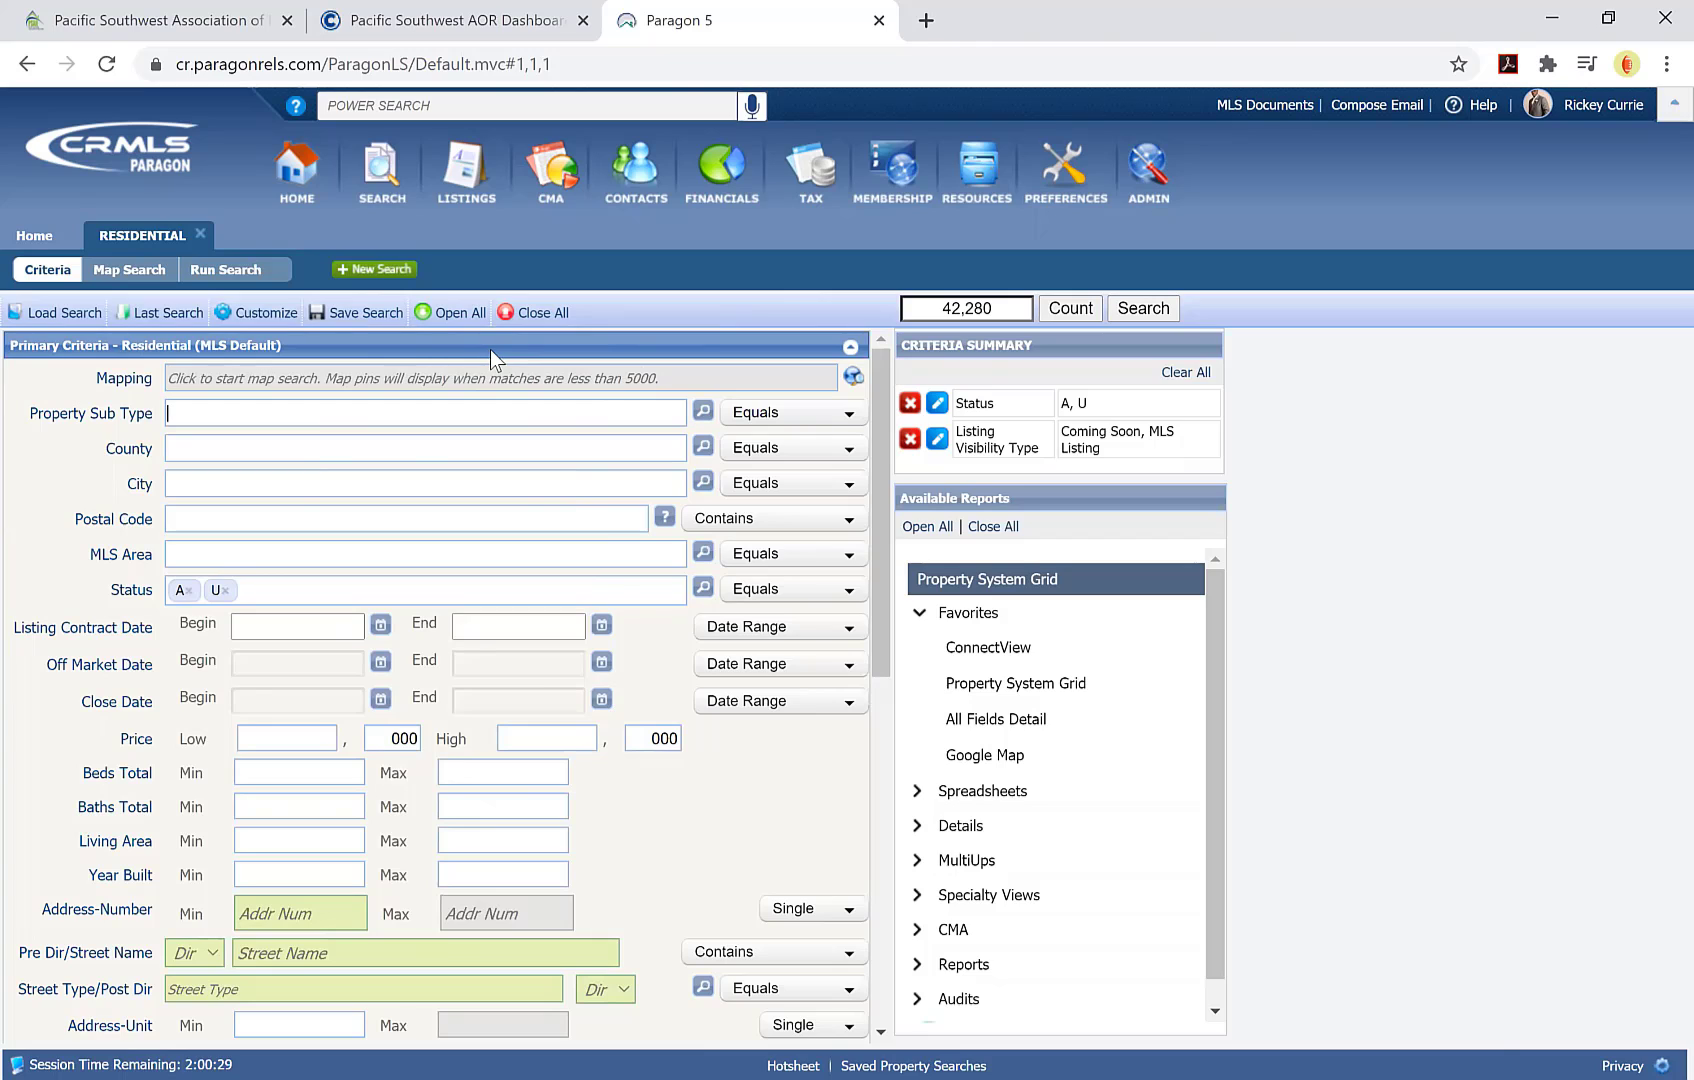
Step: Collapse and re-expand the Primary Criteria, Additional Criteria and Fees and Assessments containers, individually and all at once
{"action": "left_click", "coordinate": [454, 349]}
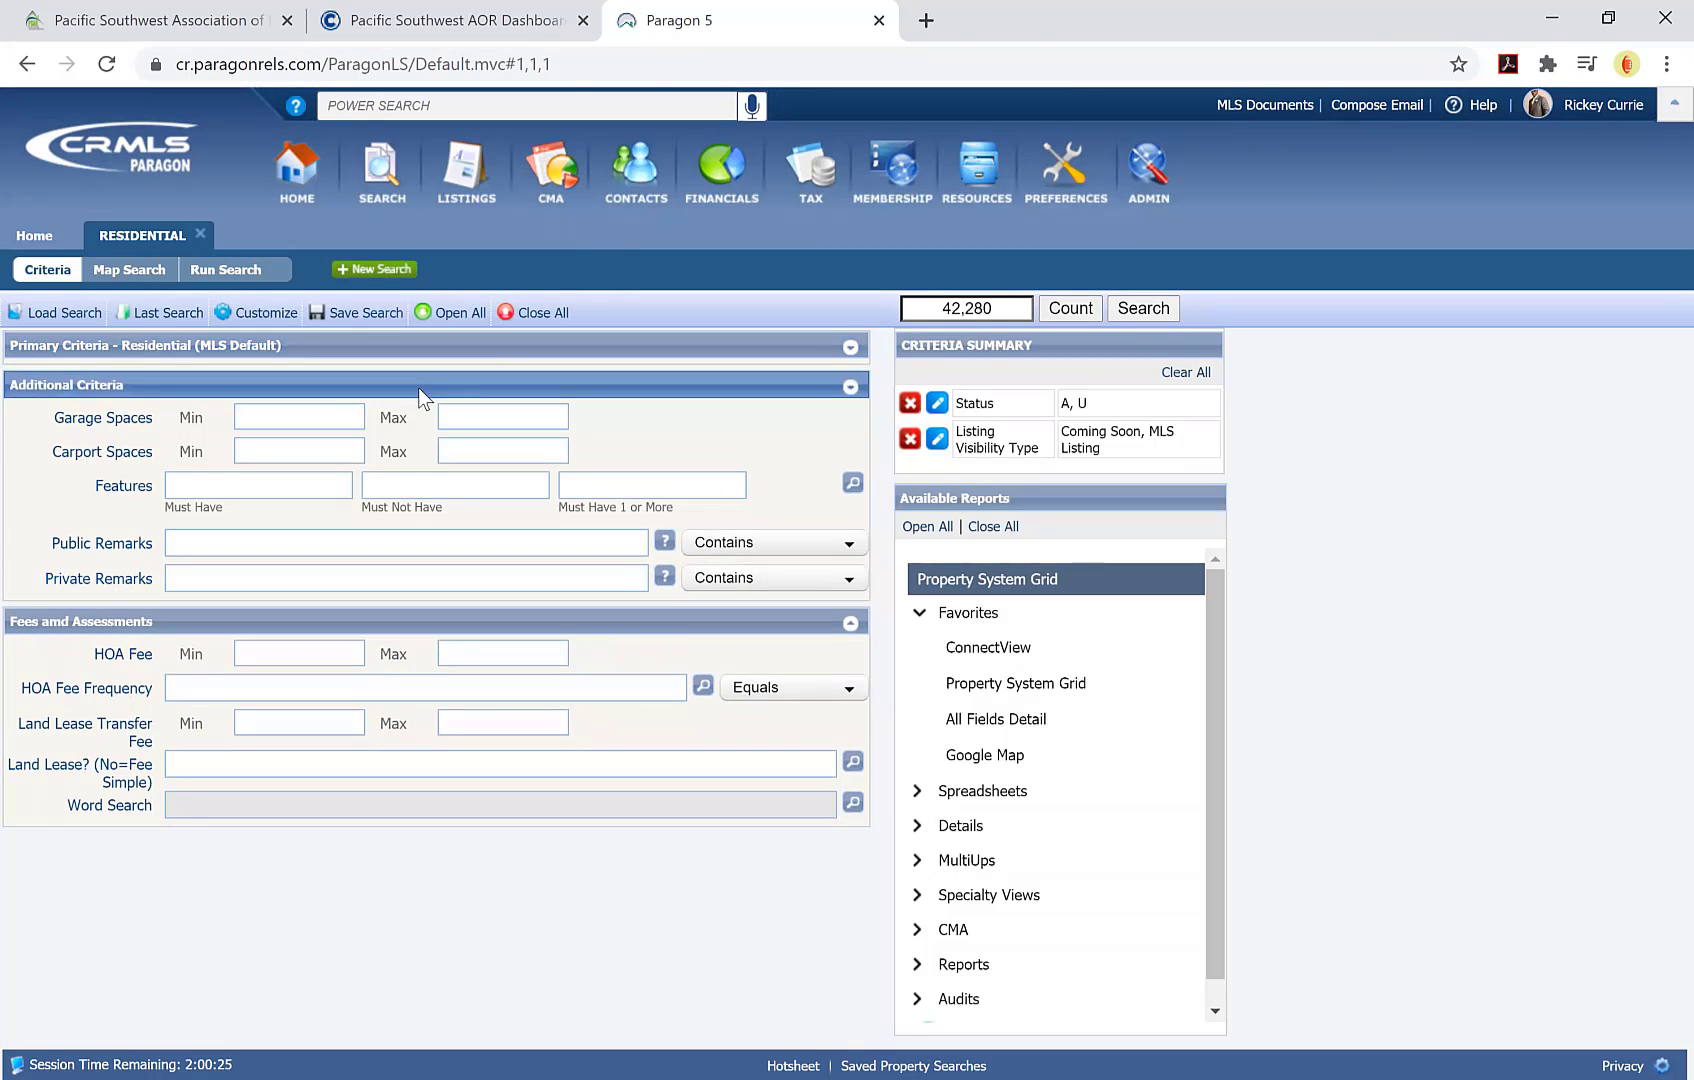
{"action": "left_click", "coordinate": [418, 386]}
{"action": "left_click", "coordinate": [390, 424]}
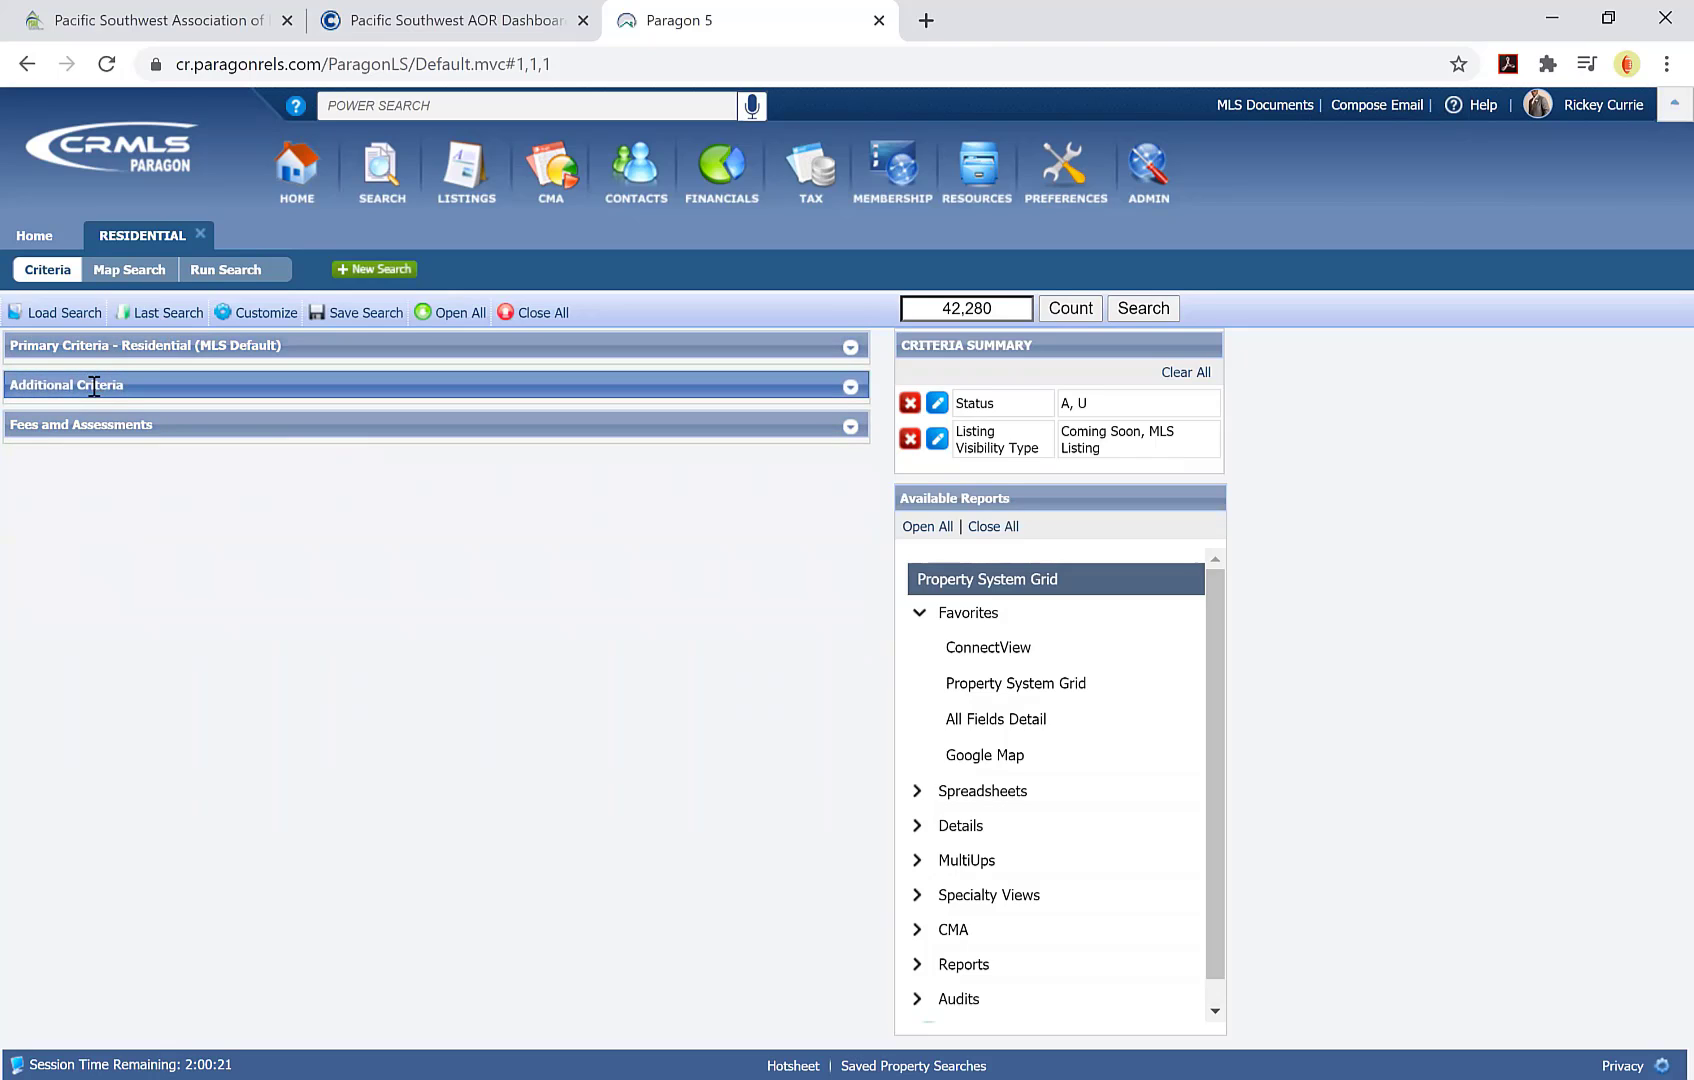
{"action": "left_click", "coordinate": [140, 425]}
{"action": "left_click", "coordinate": [163, 385]}
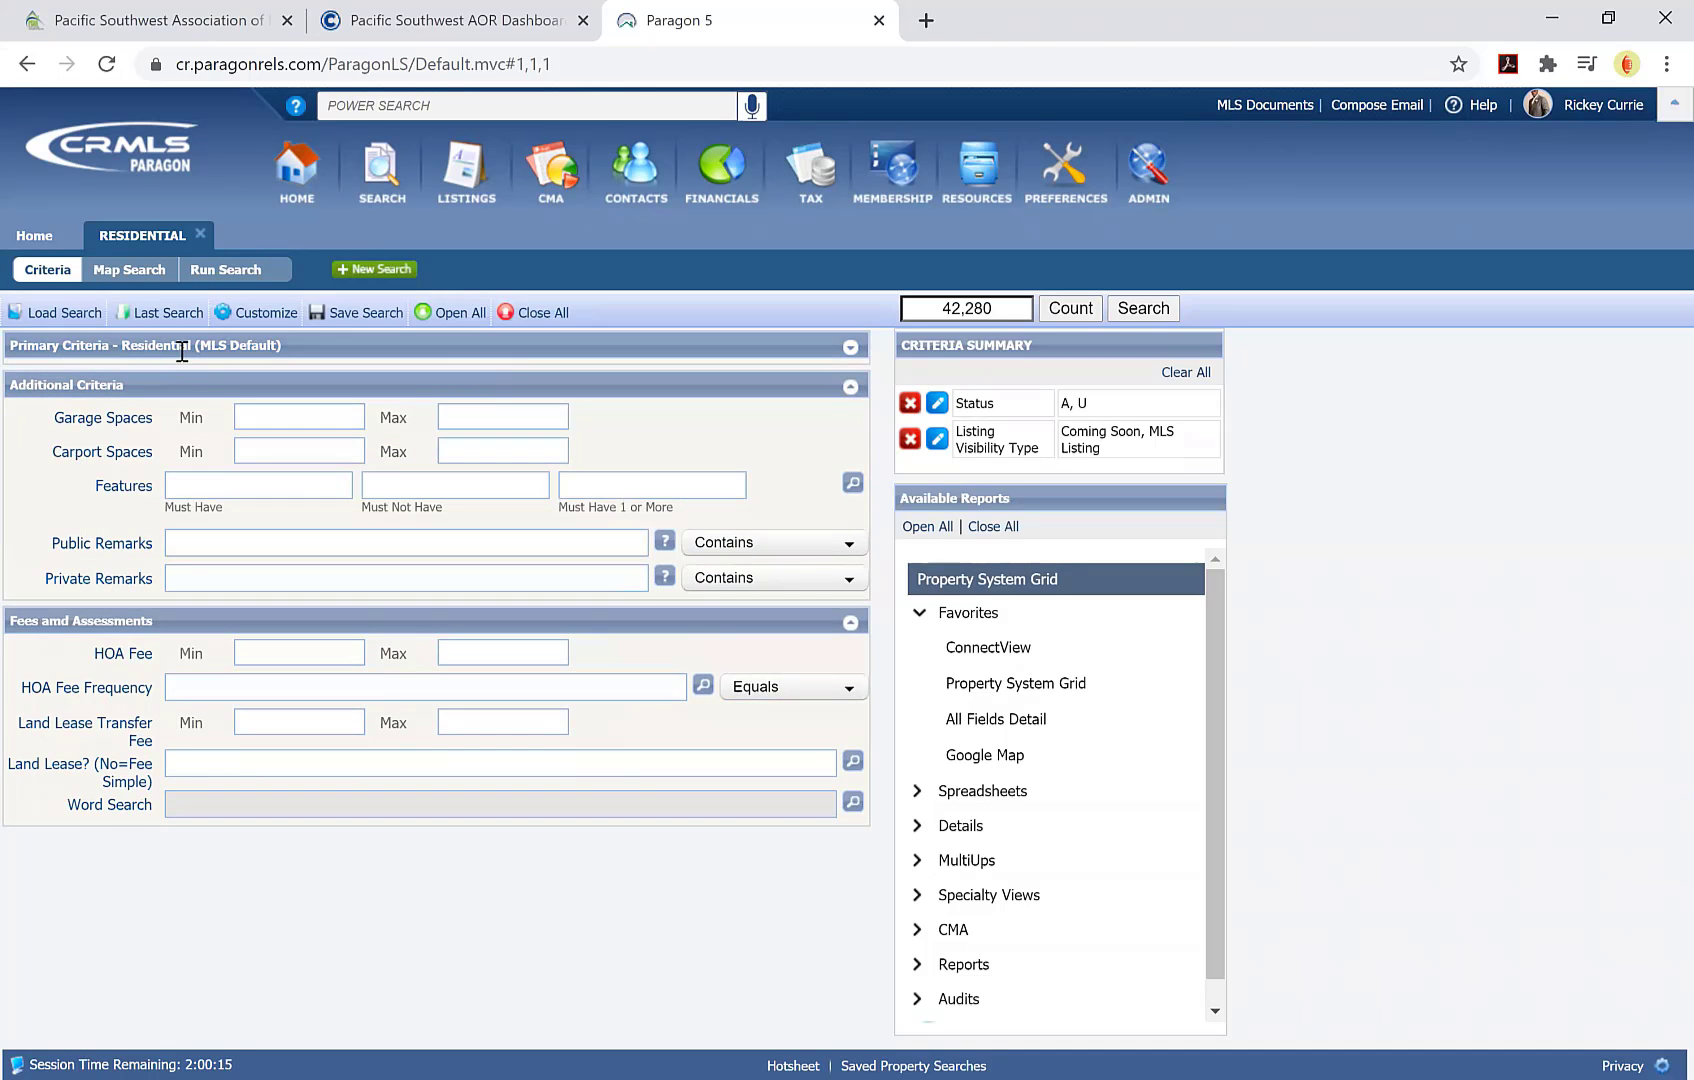
{"action": "left_click", "coordinate": [176, 346]}
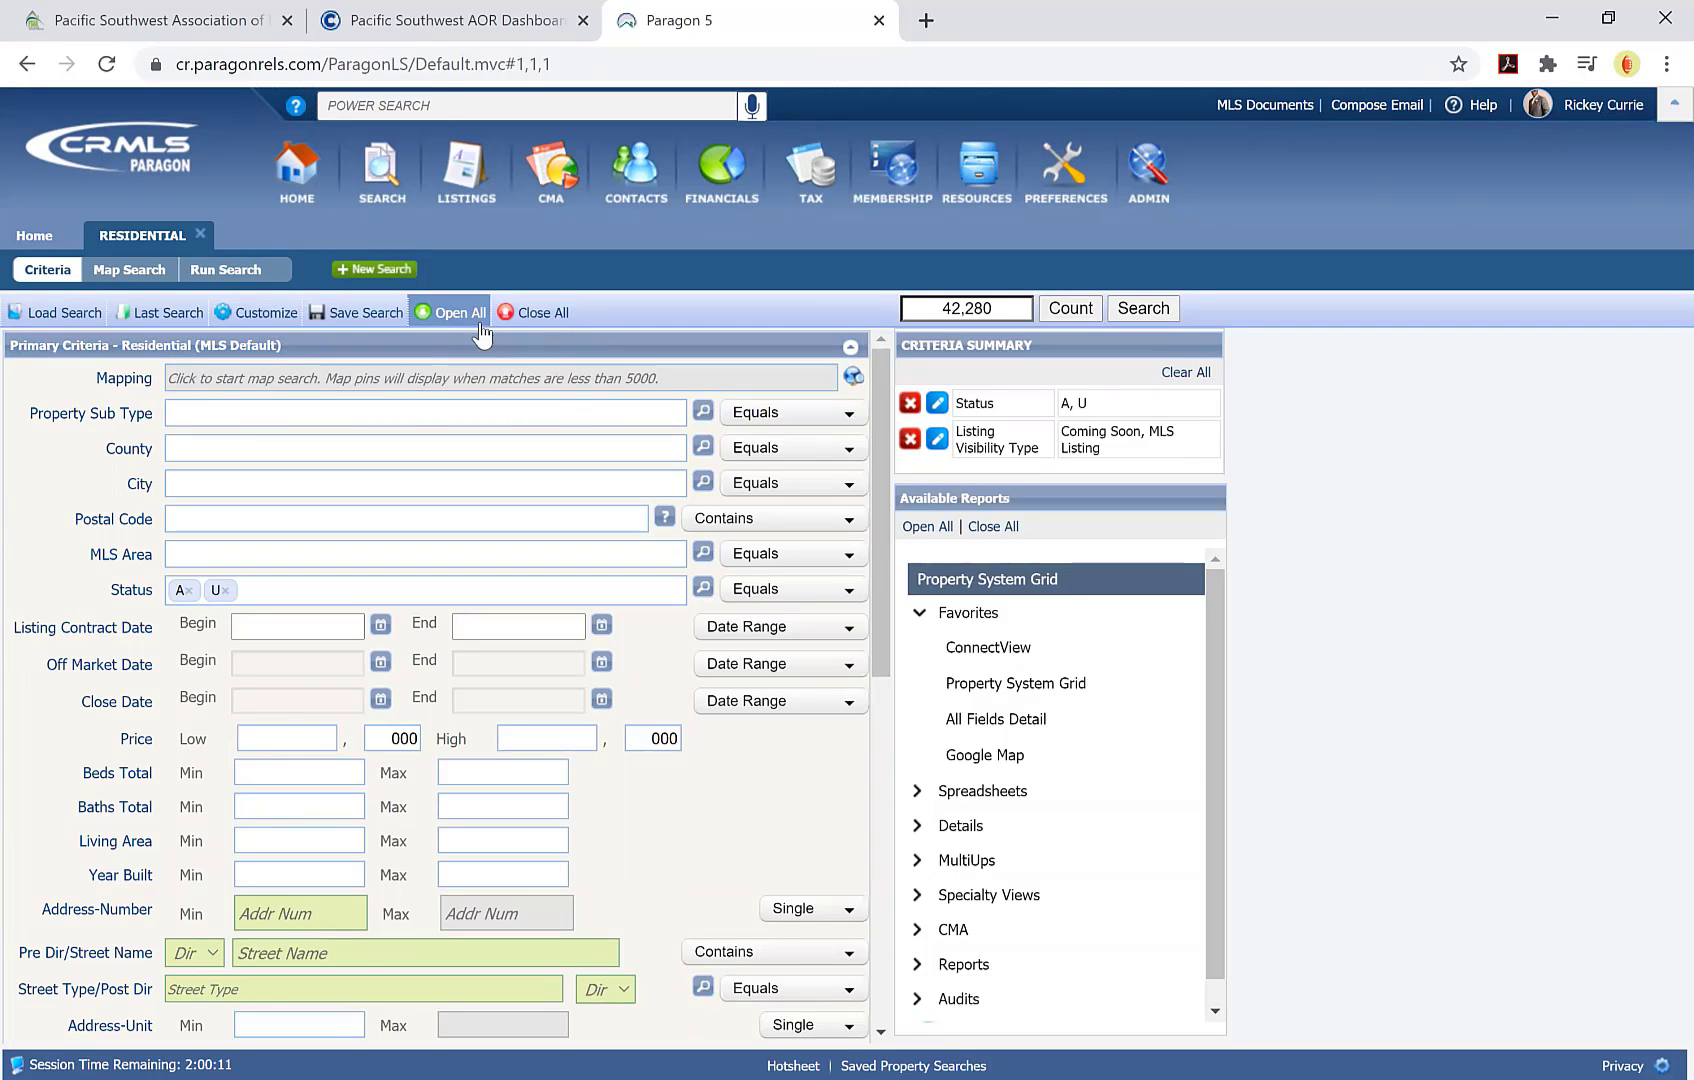
{"action": "left_click", "coordinate": [538, 331]}
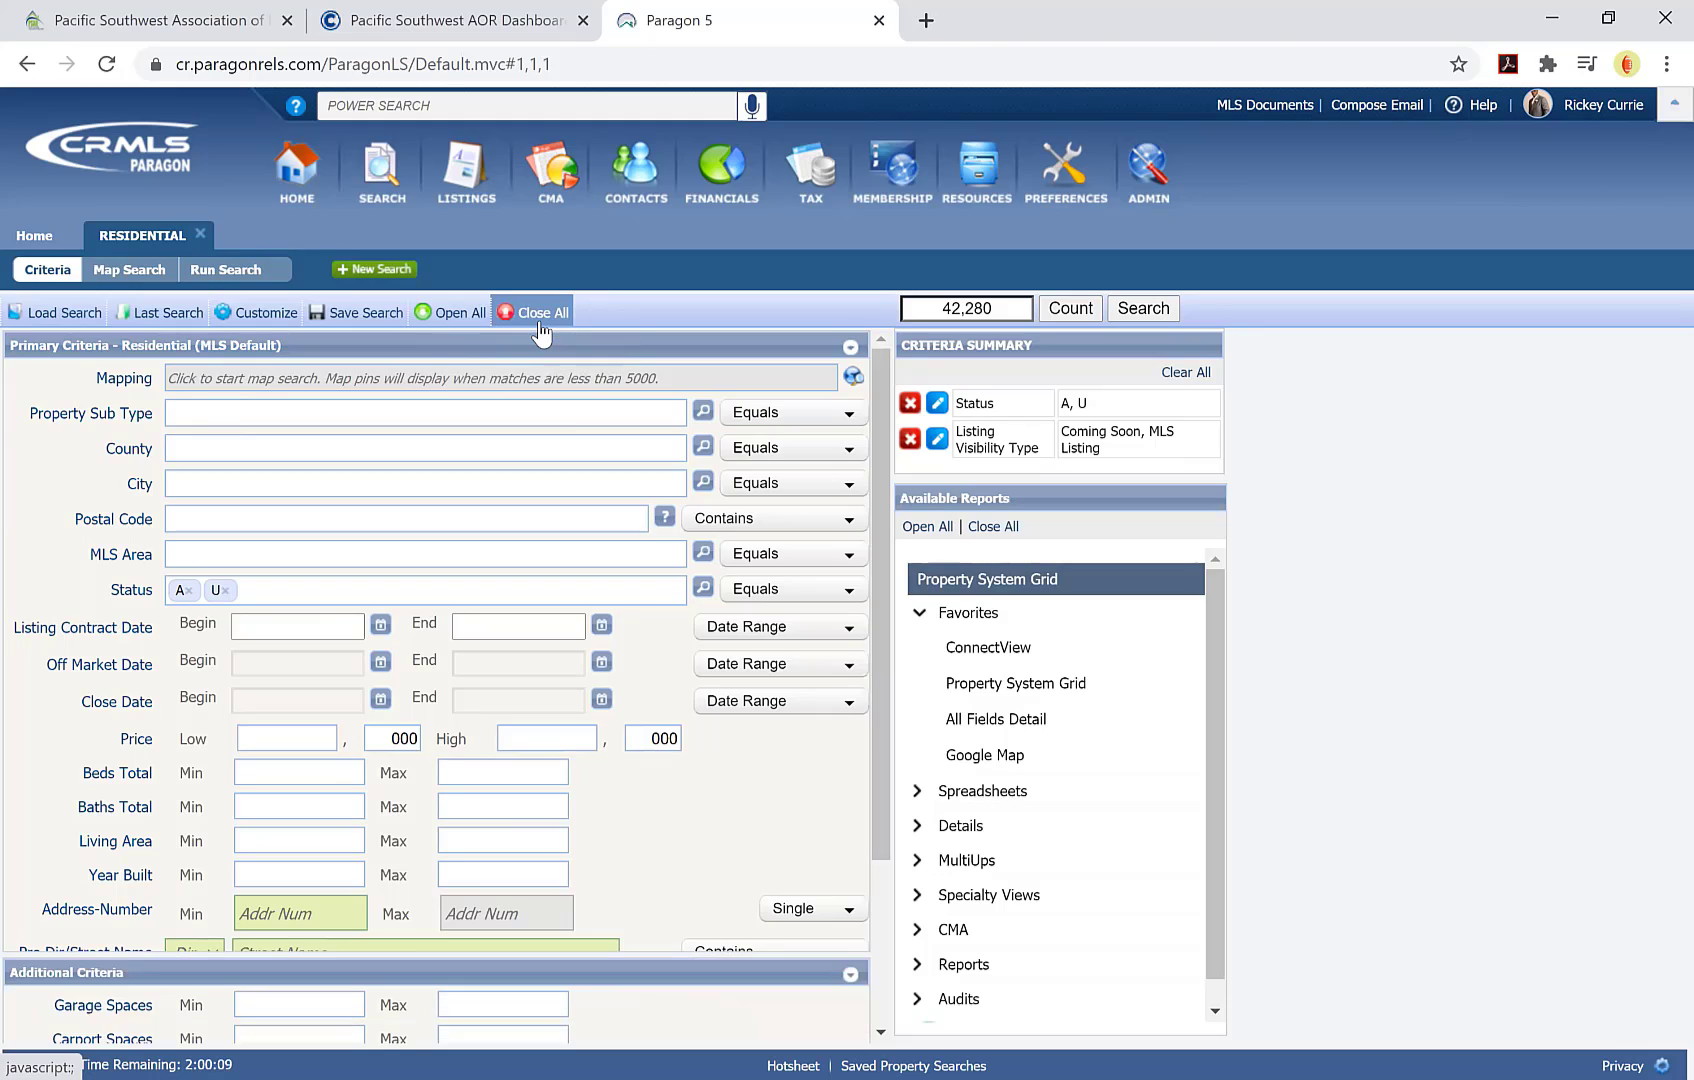
{"action": "left_click", "coordinate": [467, 327]}
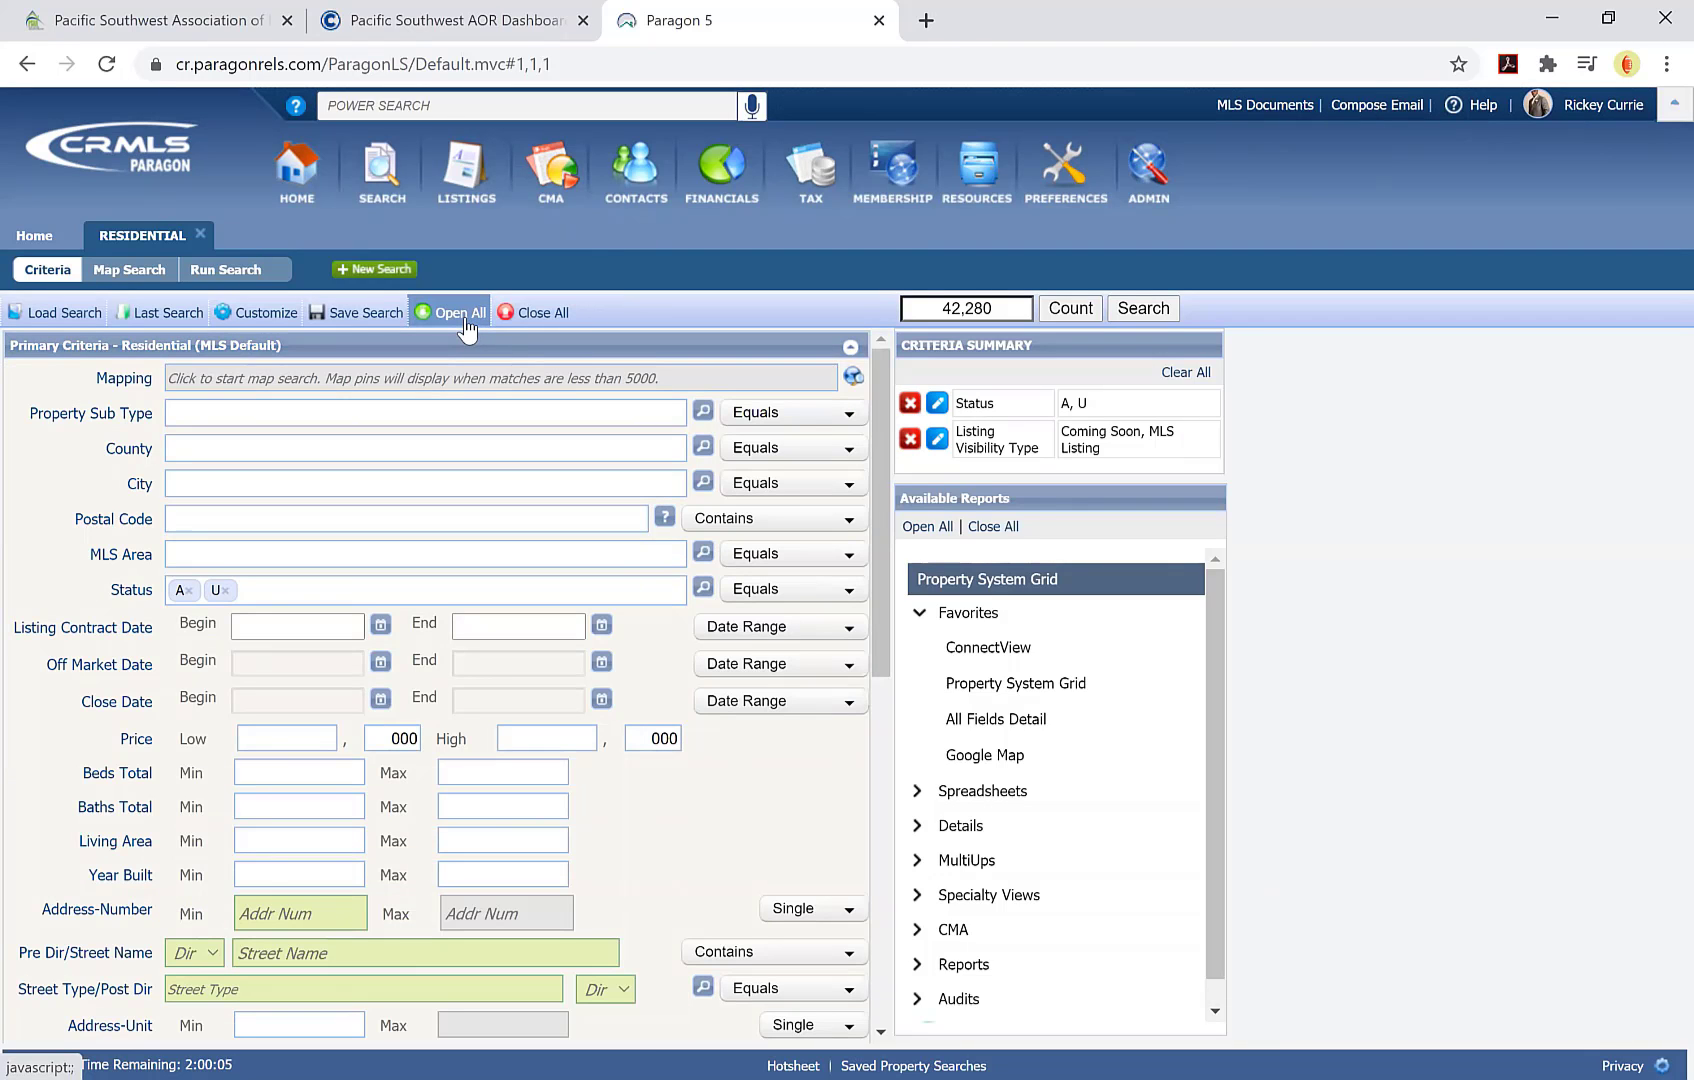
Step: Open the field customization for the residential search criteria
{"action": "left_click", "coordinate": [277, 330]}
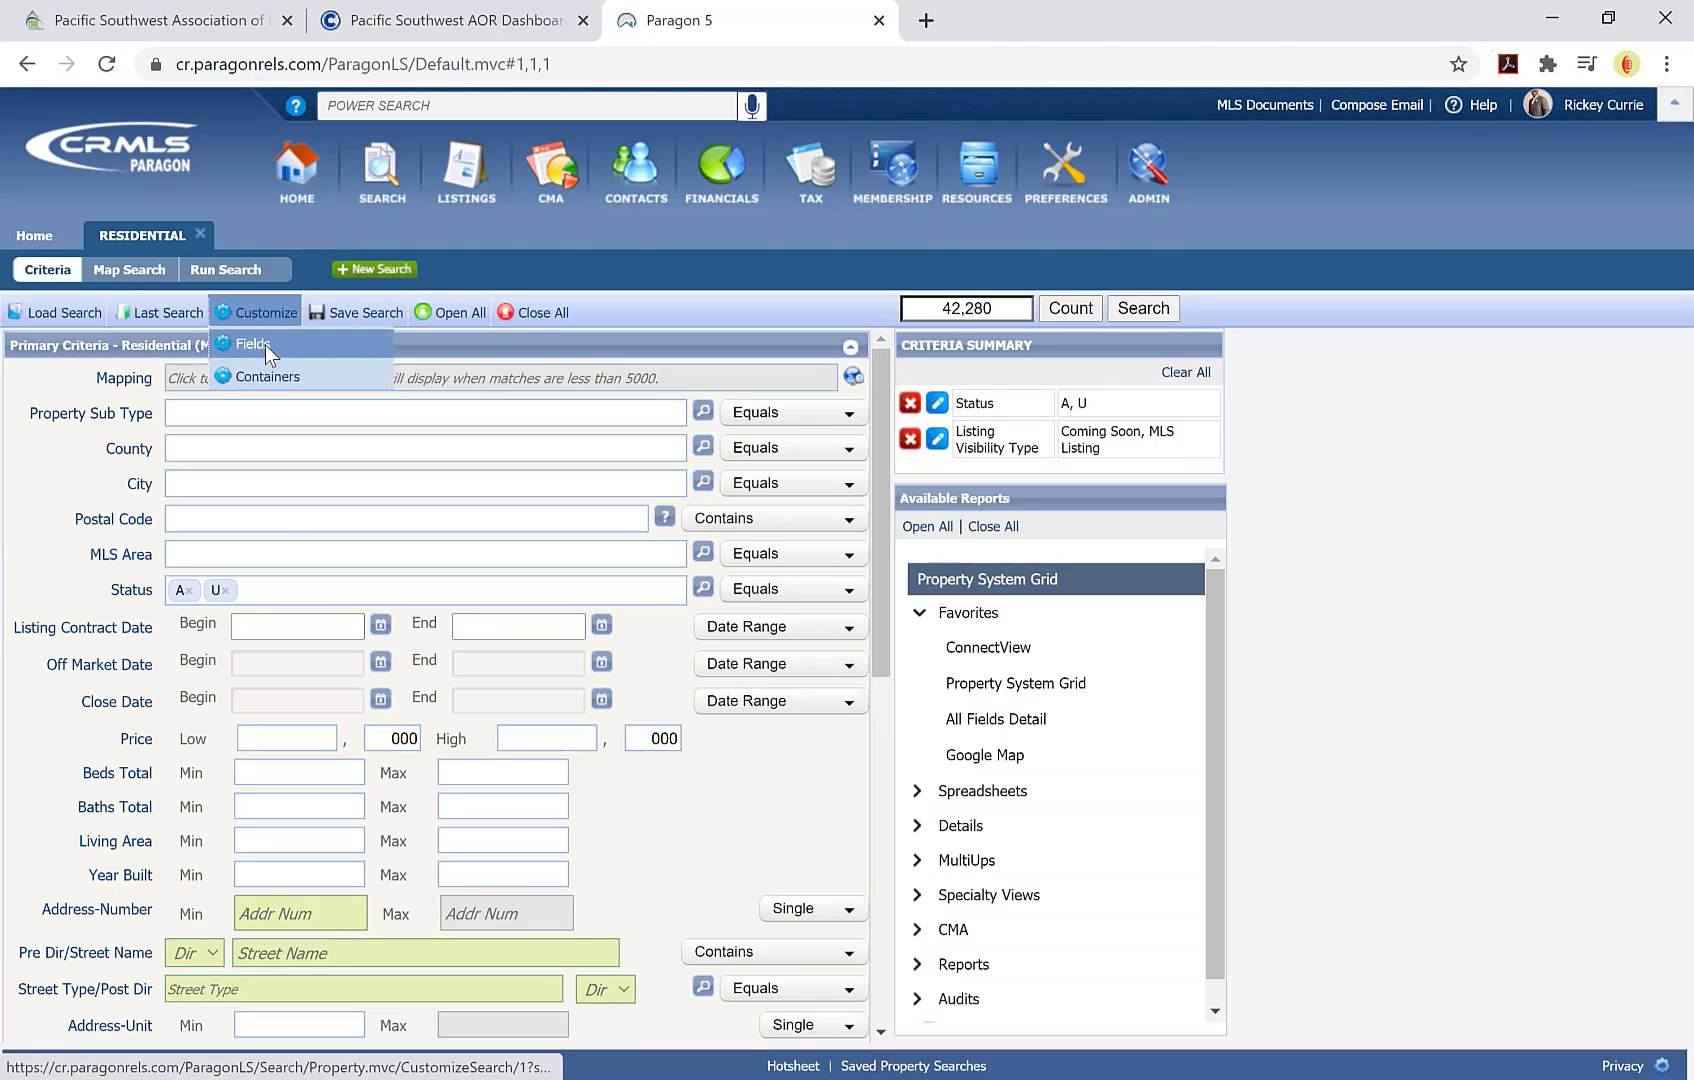
{"action": "left_click", "coordinate": [265, 345]}
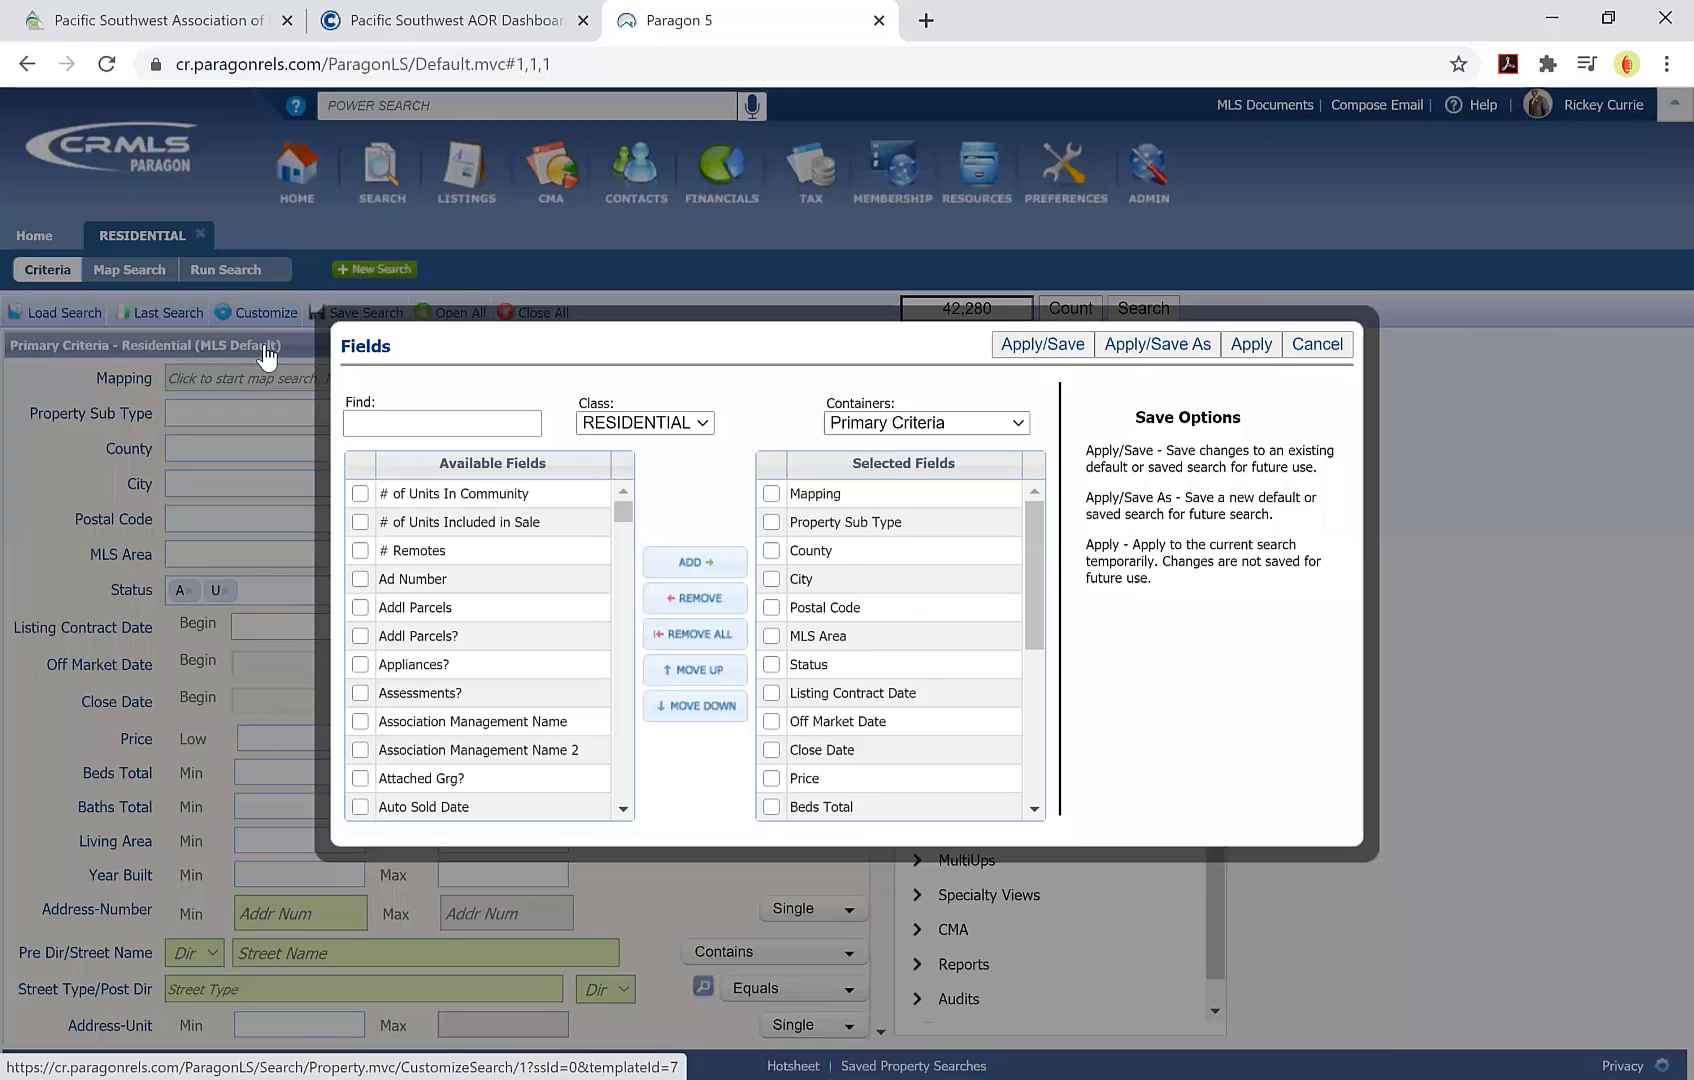
Step: Examine the fields selected in the Primary Criteria and Additional Criteria containers and browse the available fields
{"action": "left_click", "coordinate": [881, 427]}
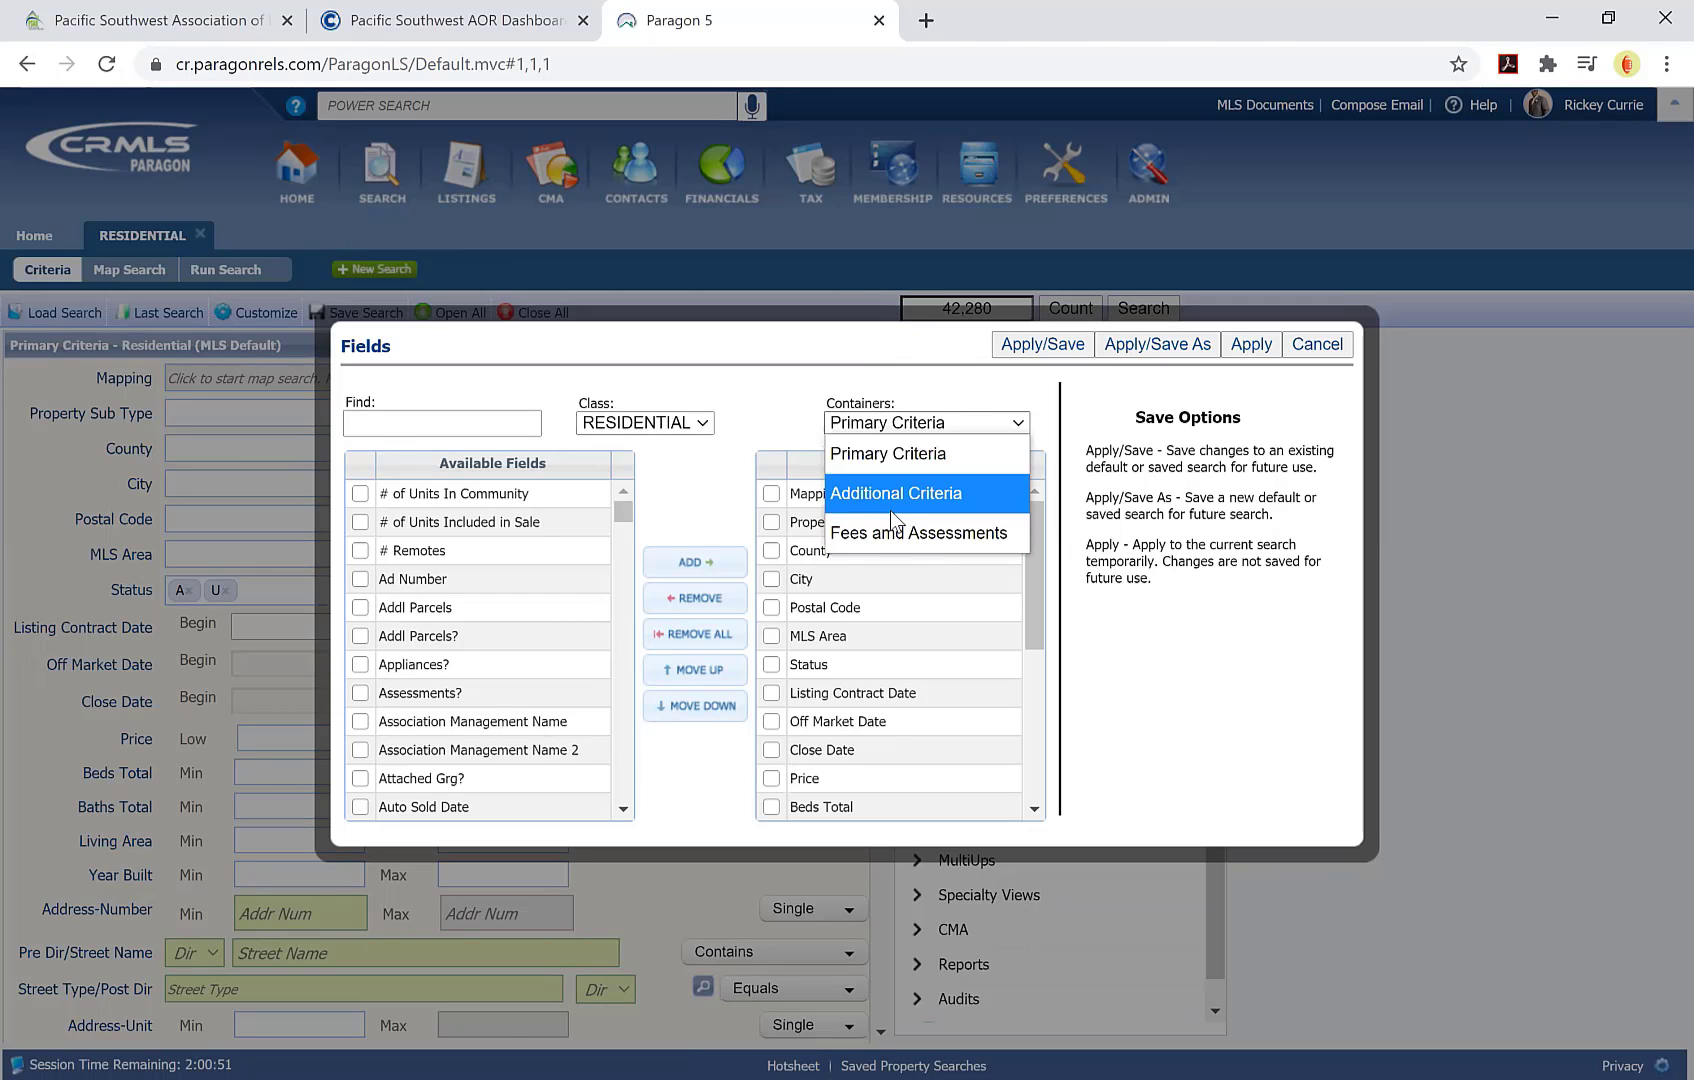
{"action": "left_click", "coordinate": [776, 398]}
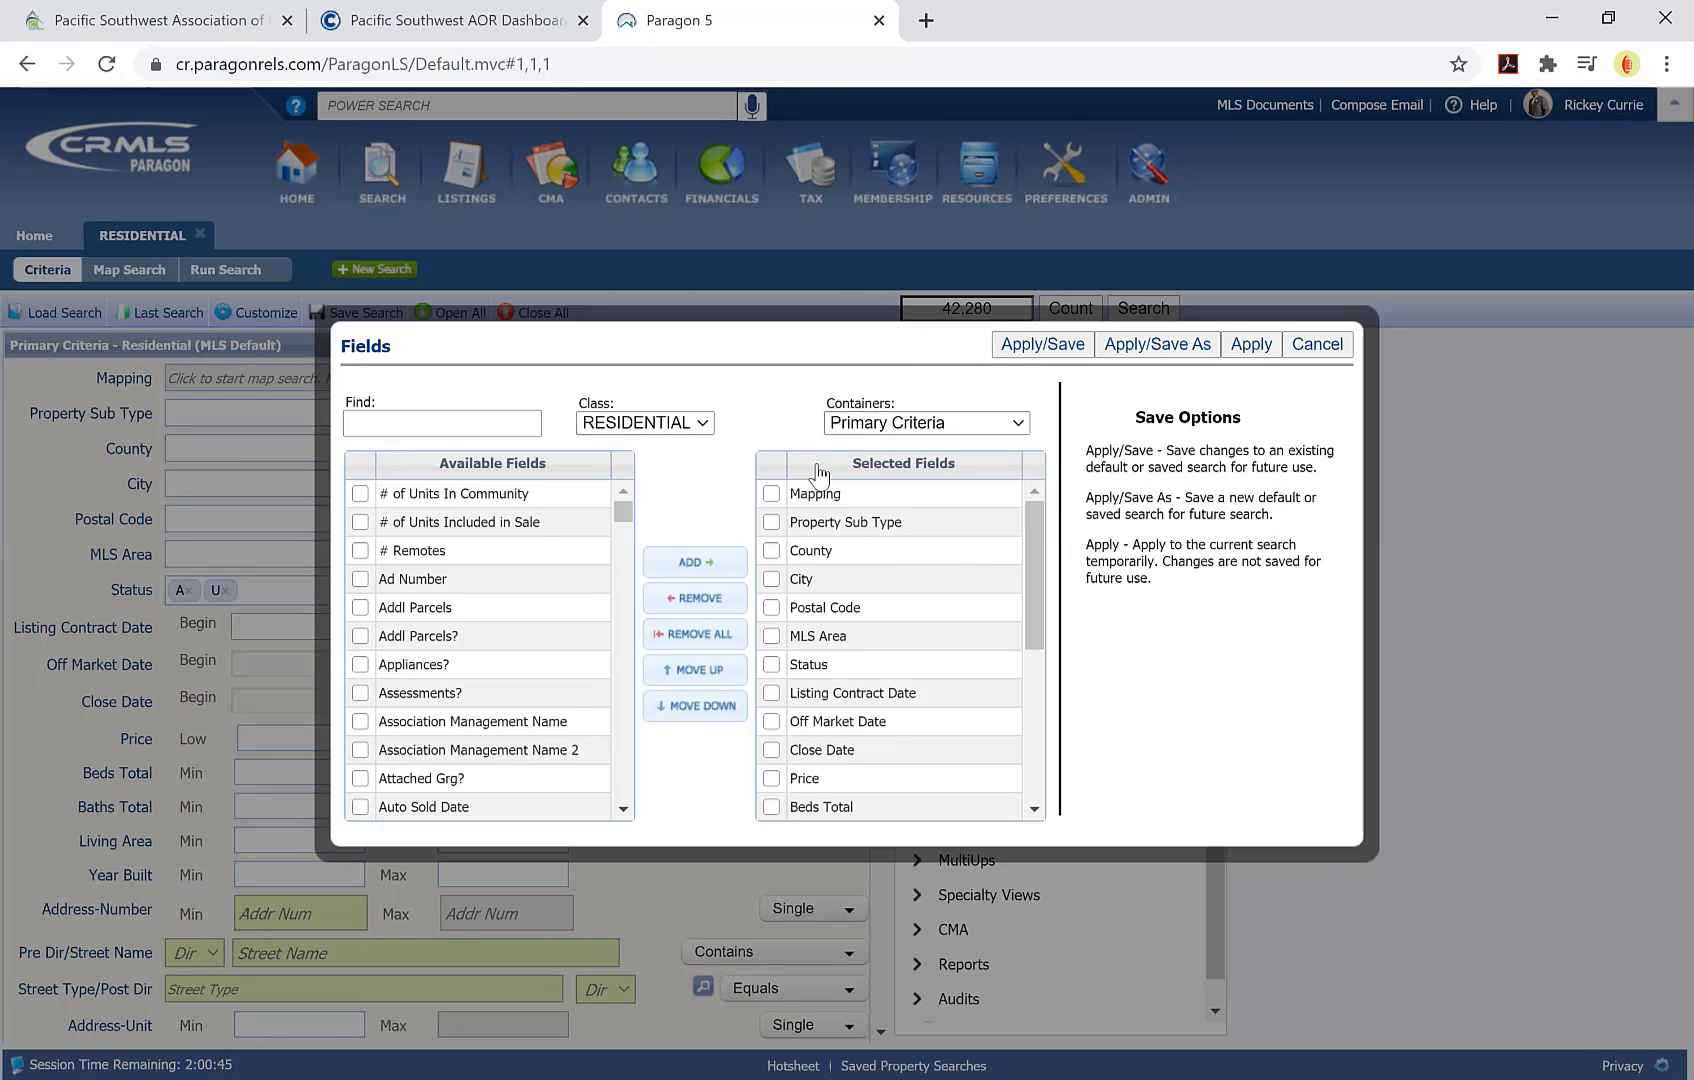
{"action": "left_click", "coordinate": [908, 491]}
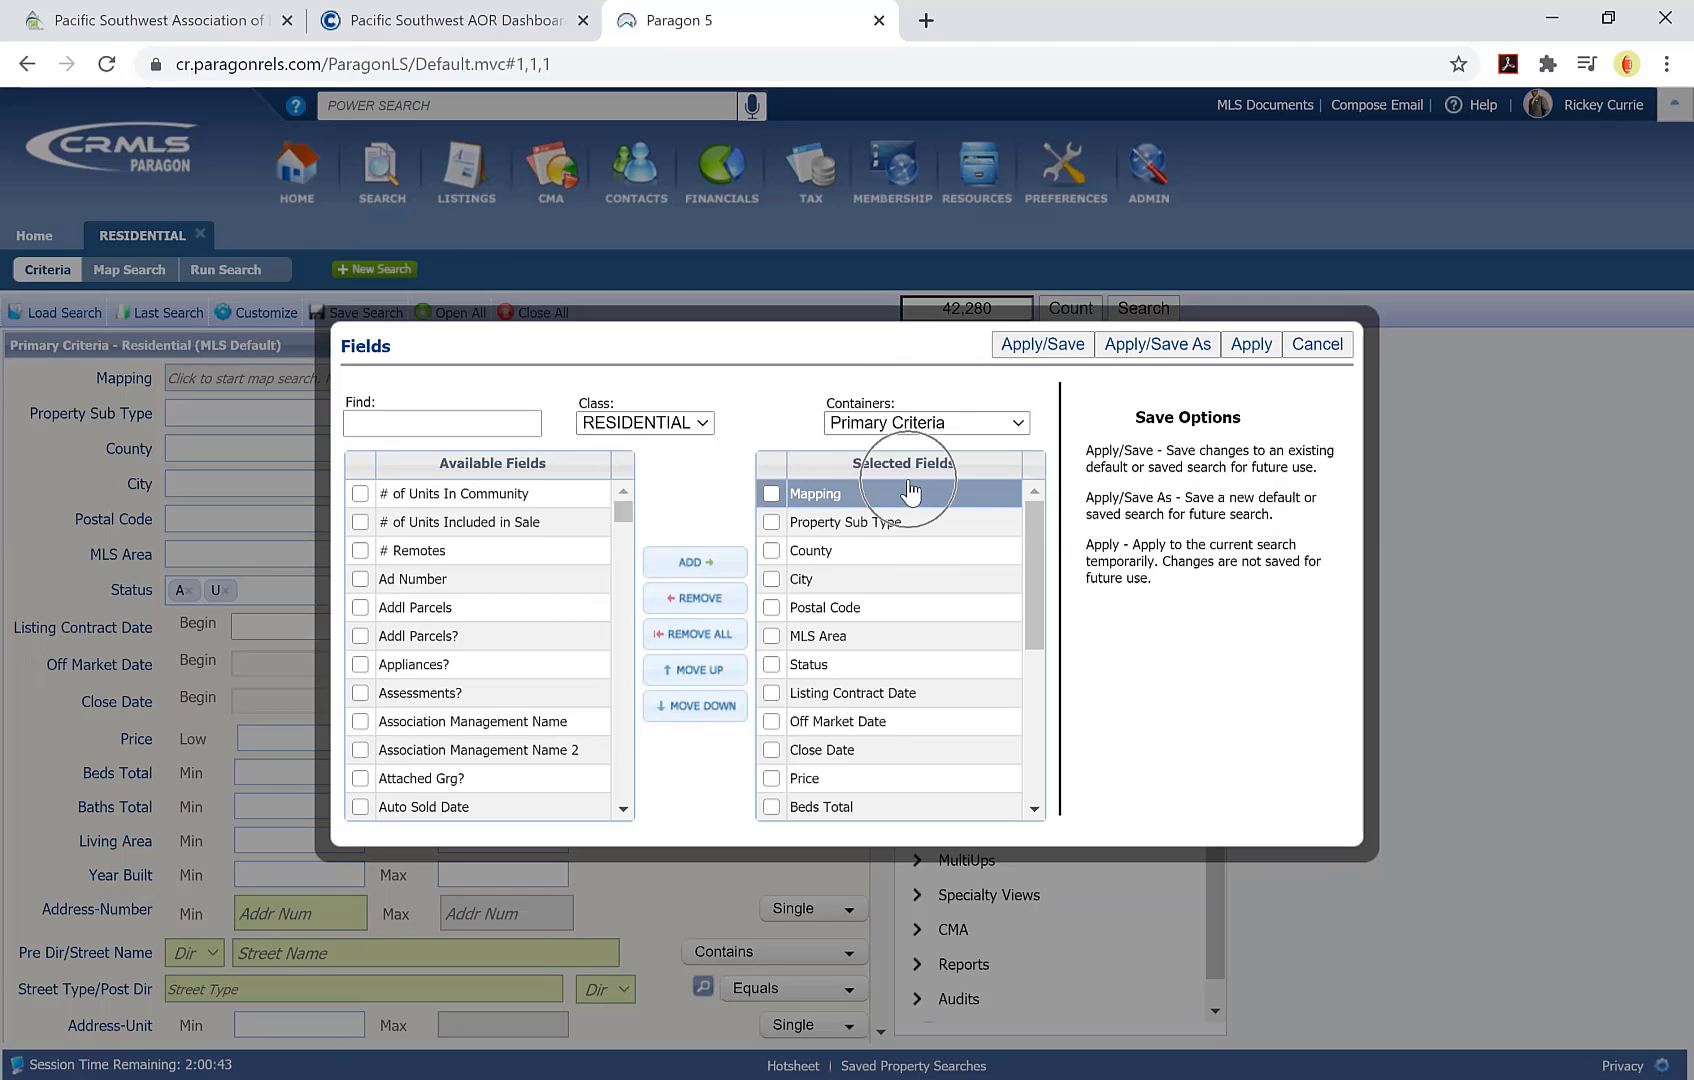
{"action": "left_click", "coordinate": [955, 588]}
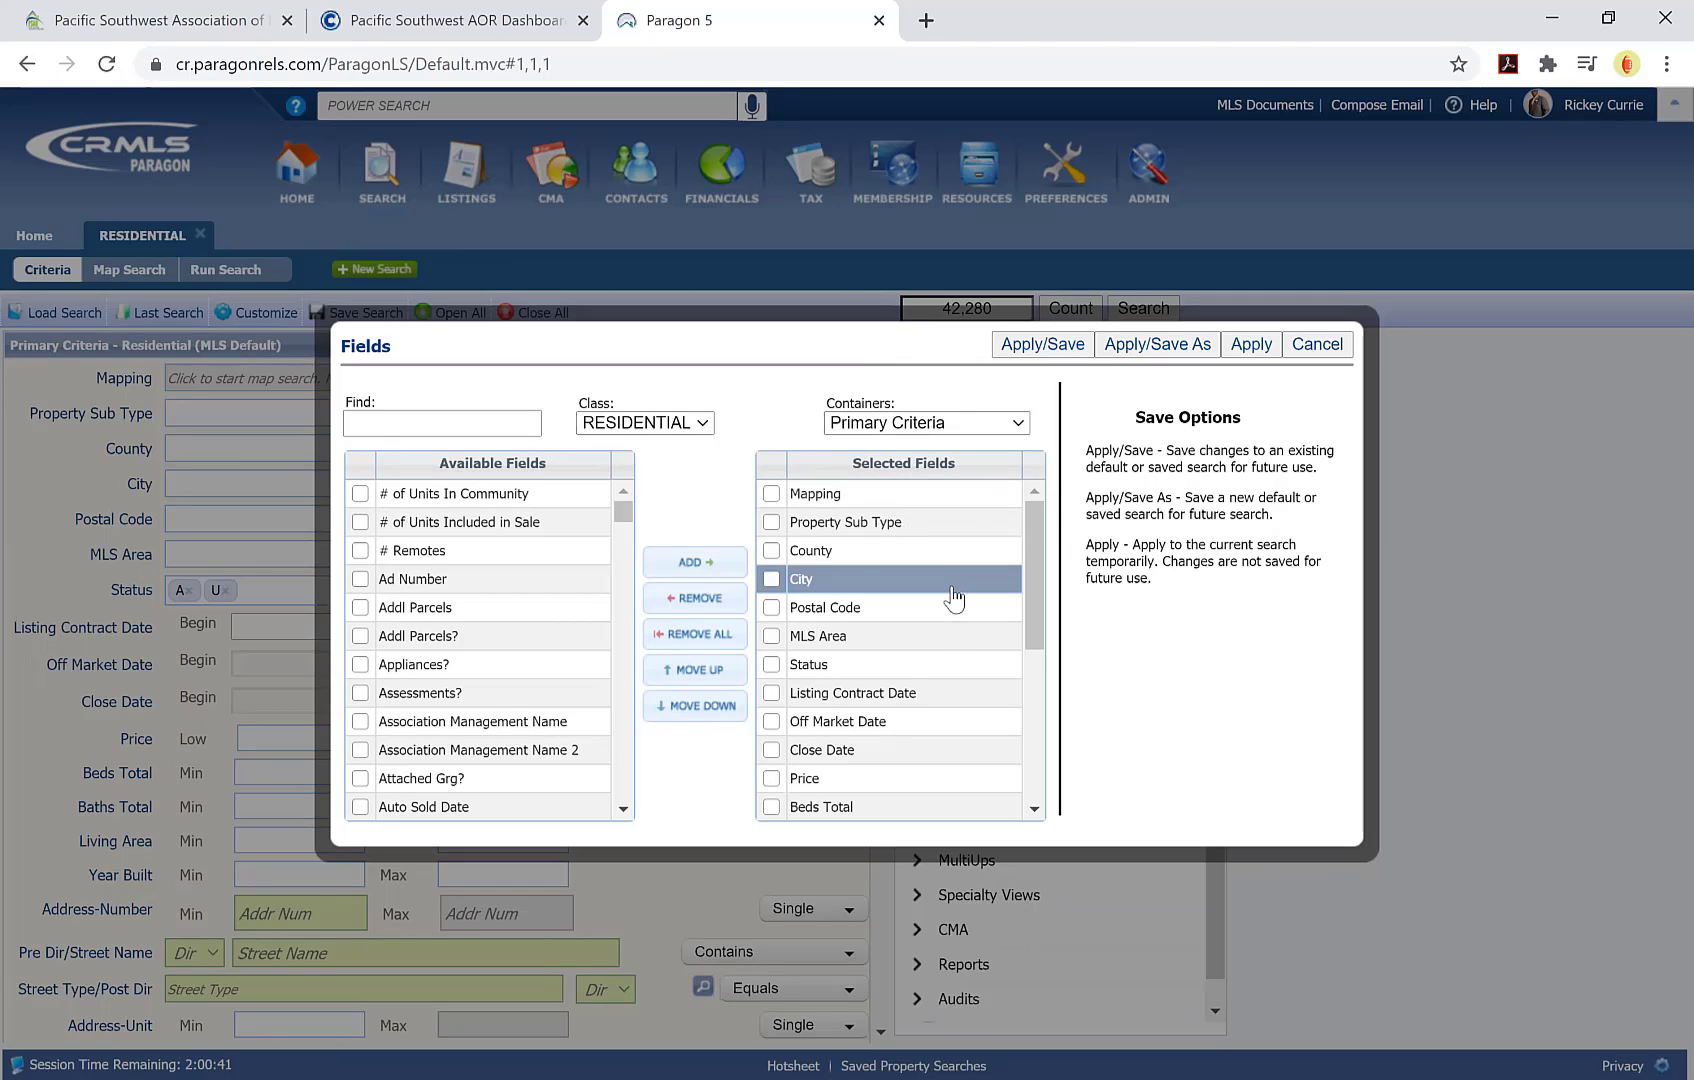
{"action": "scroll", "coordinate": [955, 598], "scroll_direction": "down", "scroll_amount": 3}
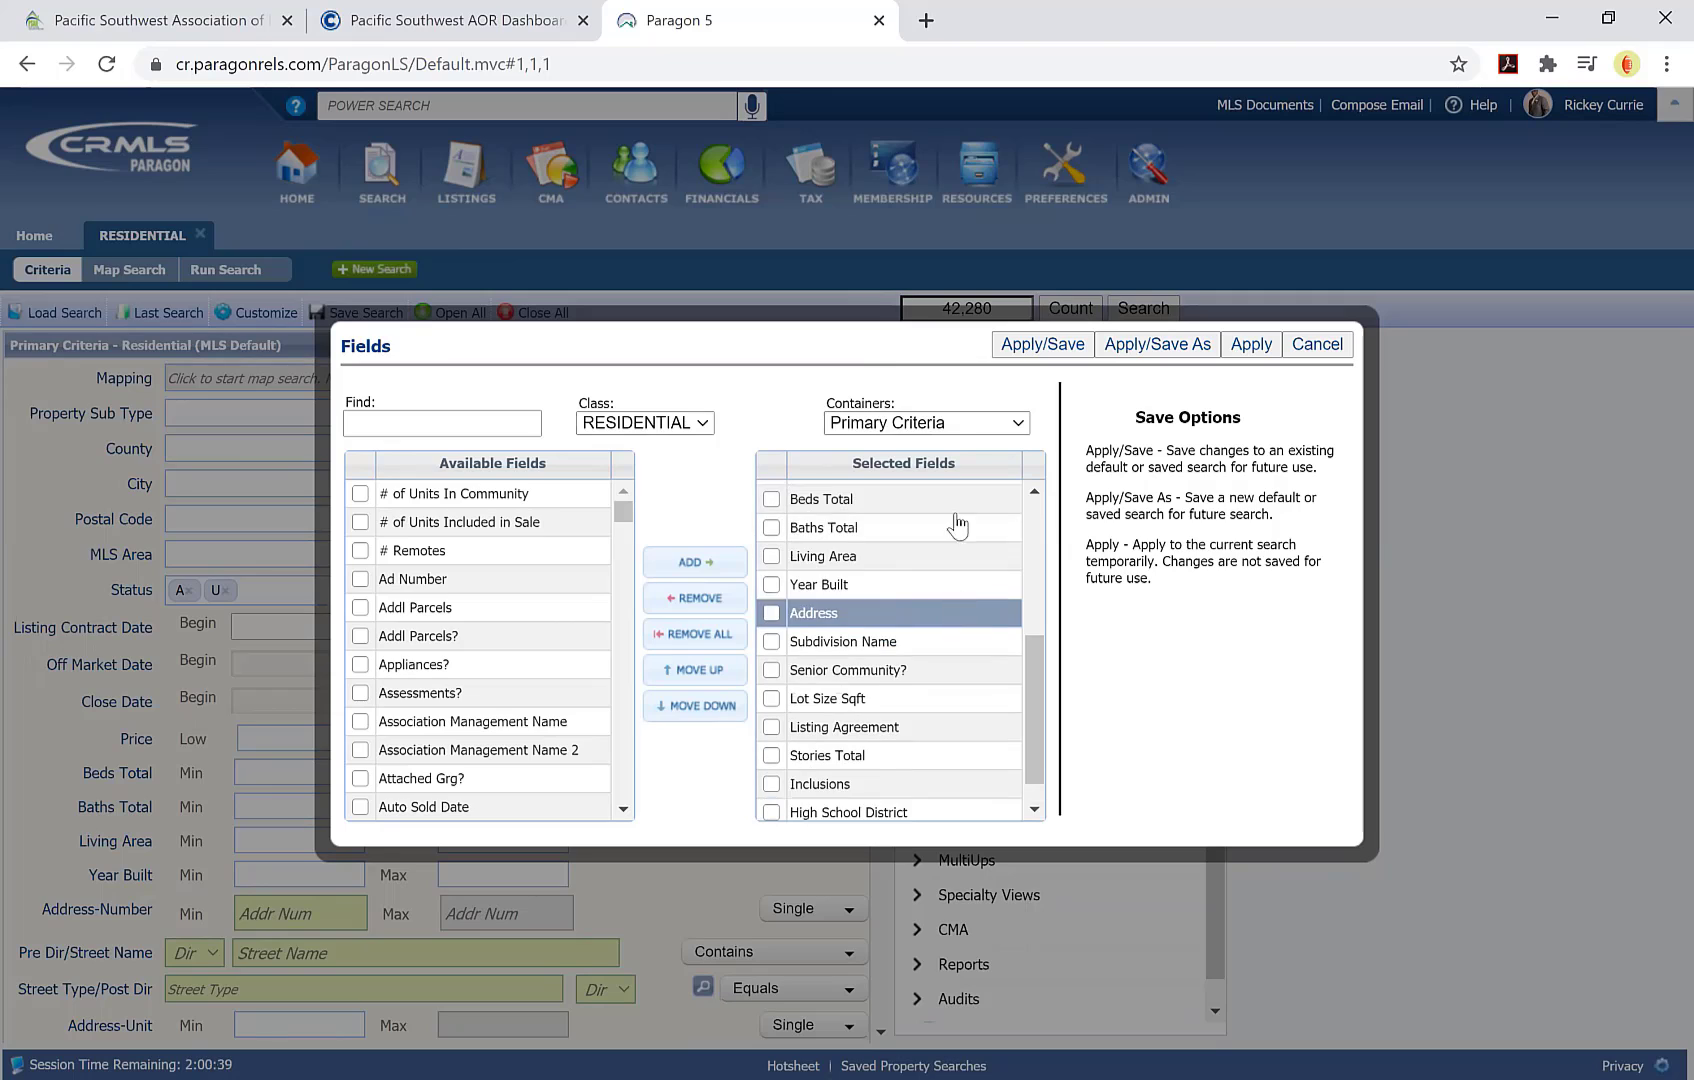
{"action": "scroll", "coordinate": [958, 525], "scroll_direction": "up", "scroll_amount": 3}
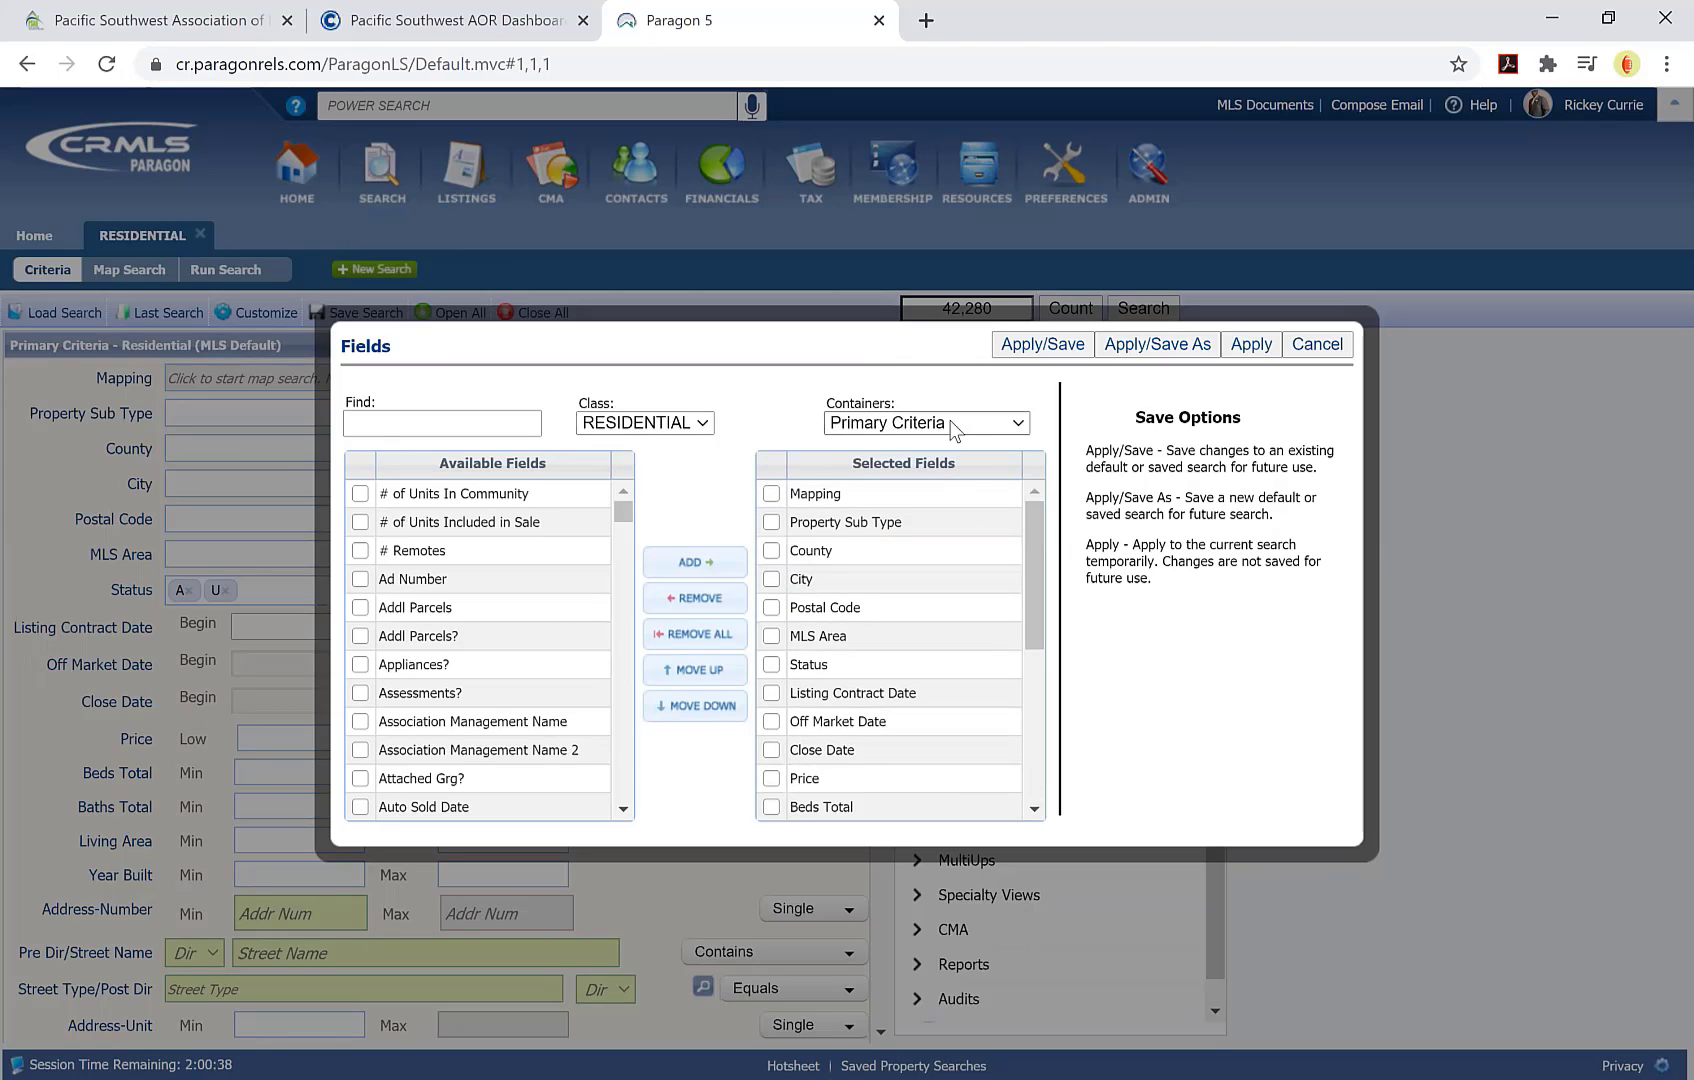
{"action": "left_click", "coordinate": [940, 422]}
{"action": "left_click", "coordinate": [941, 492]}
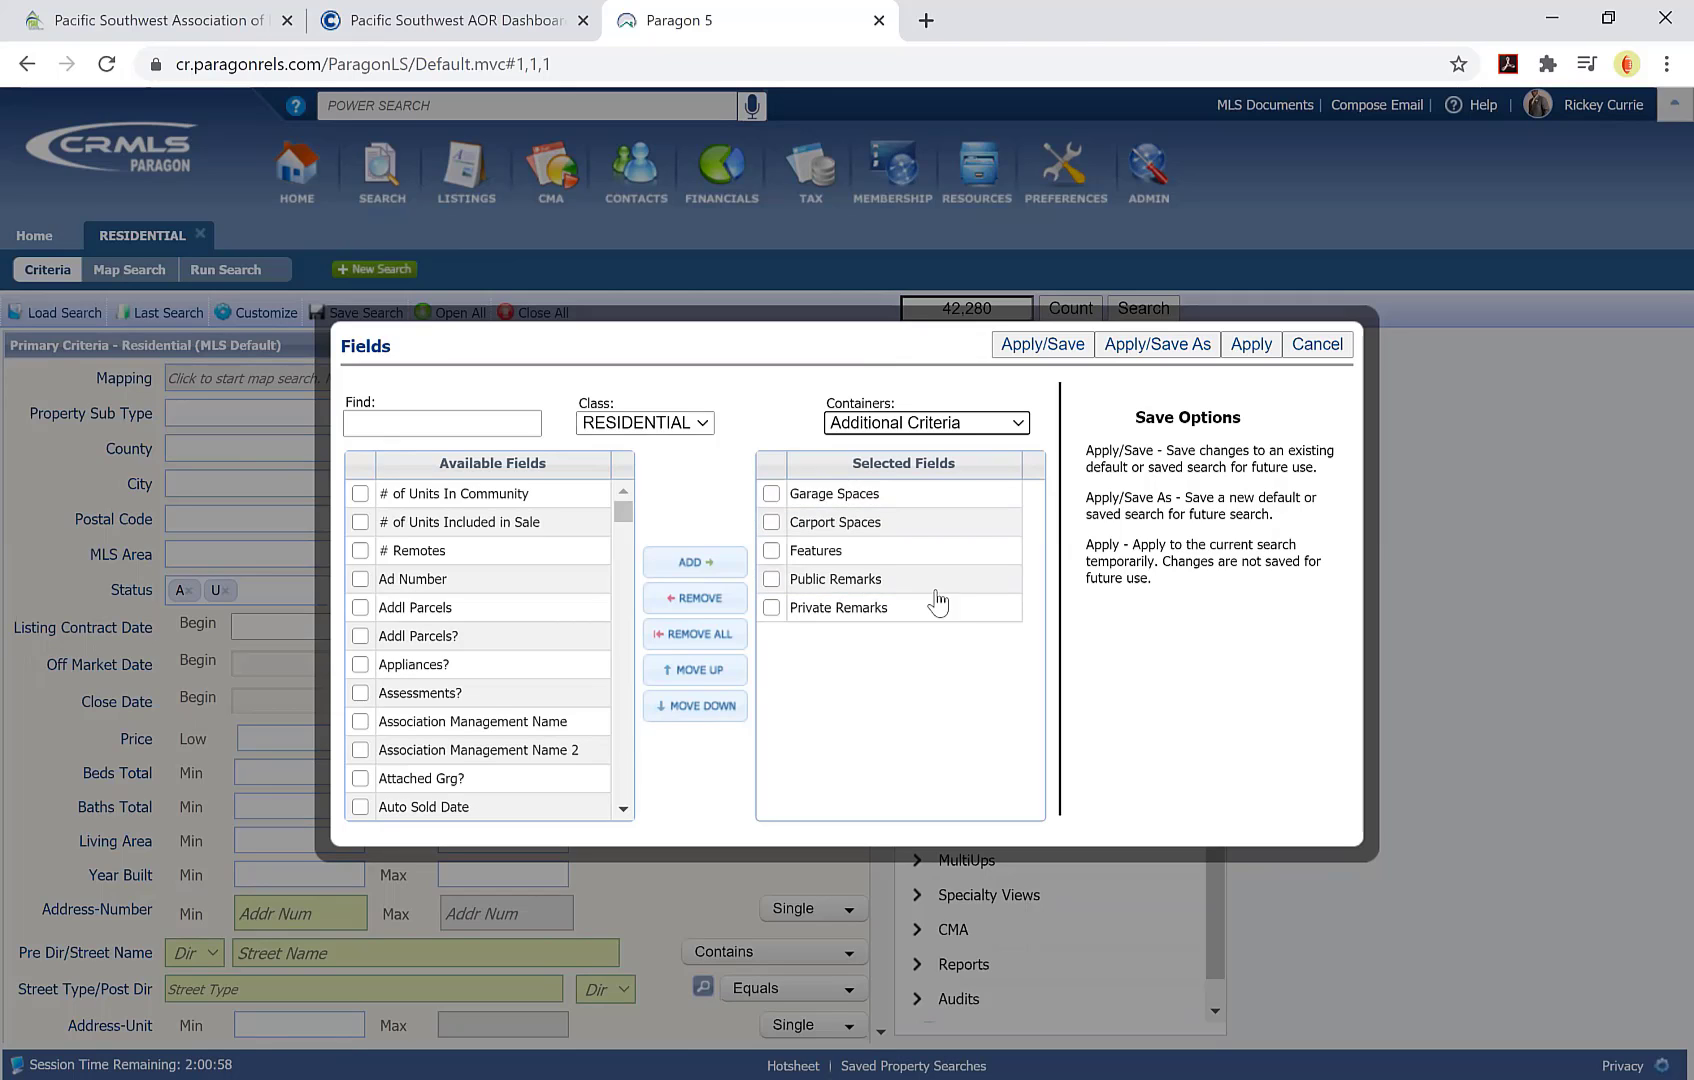
{"action": "left_click", "coordinate": [952, 424]}
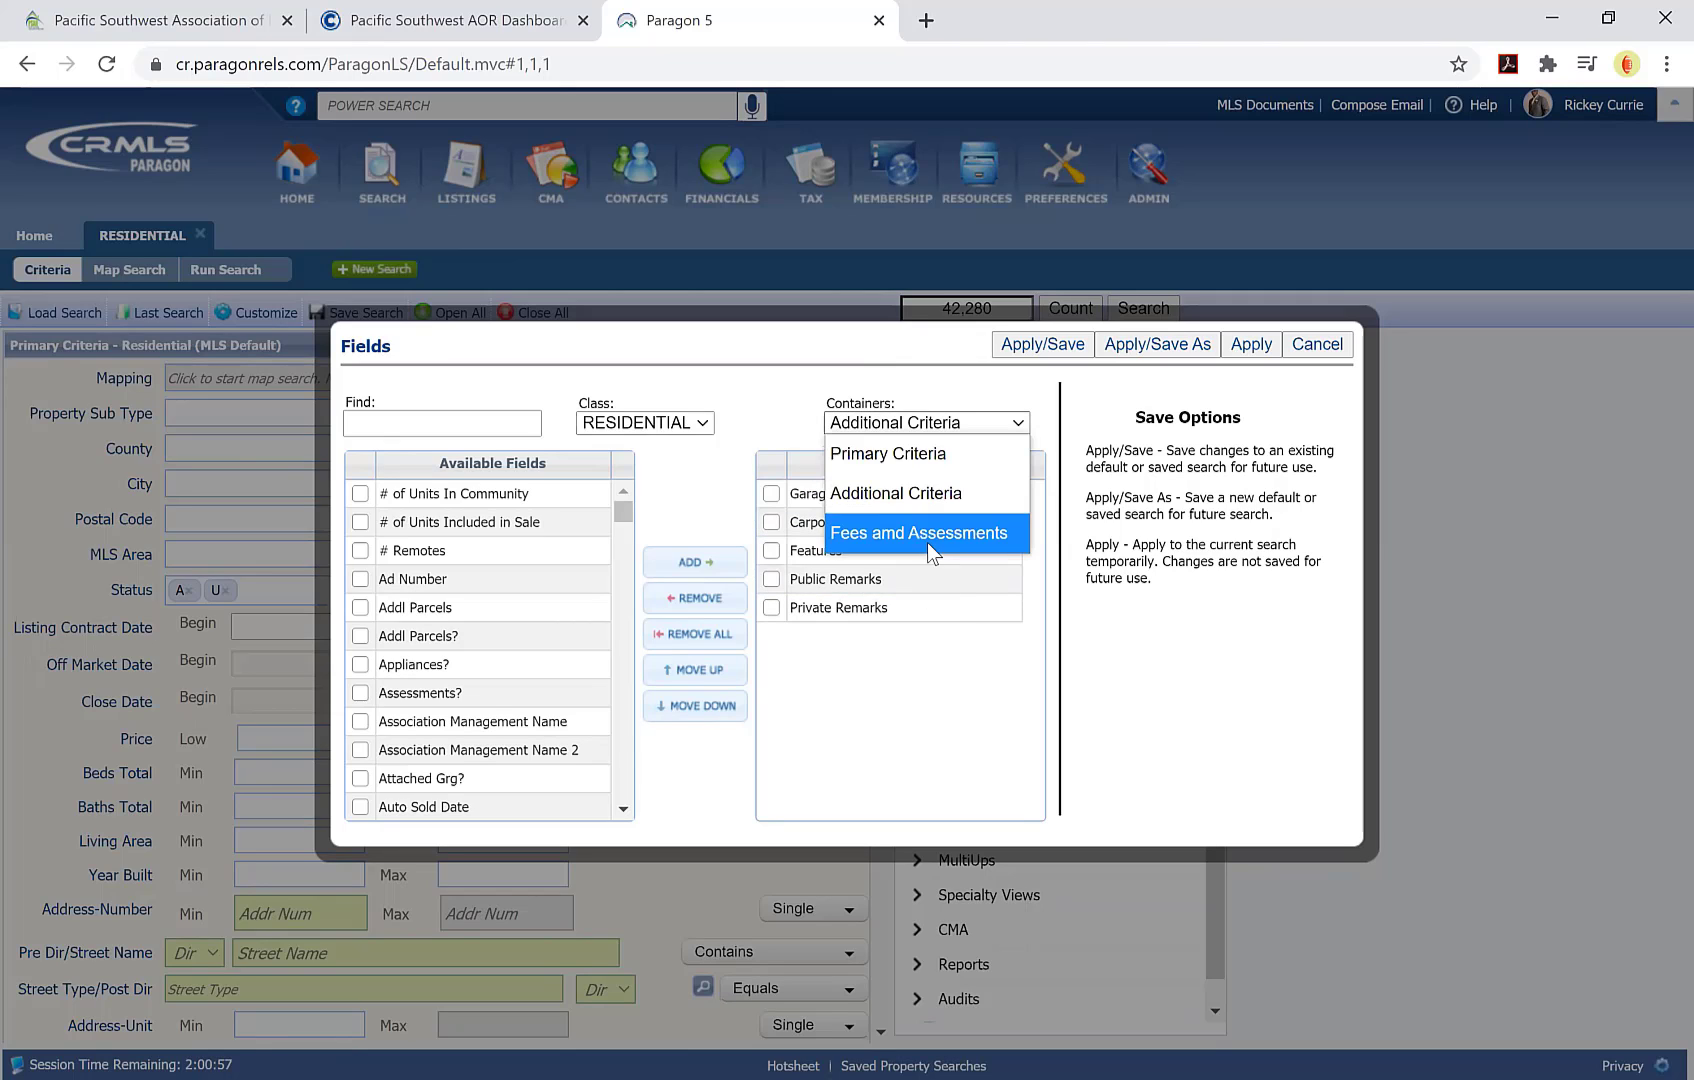
{"action": "left_click", "coordinate": [937, 465]}
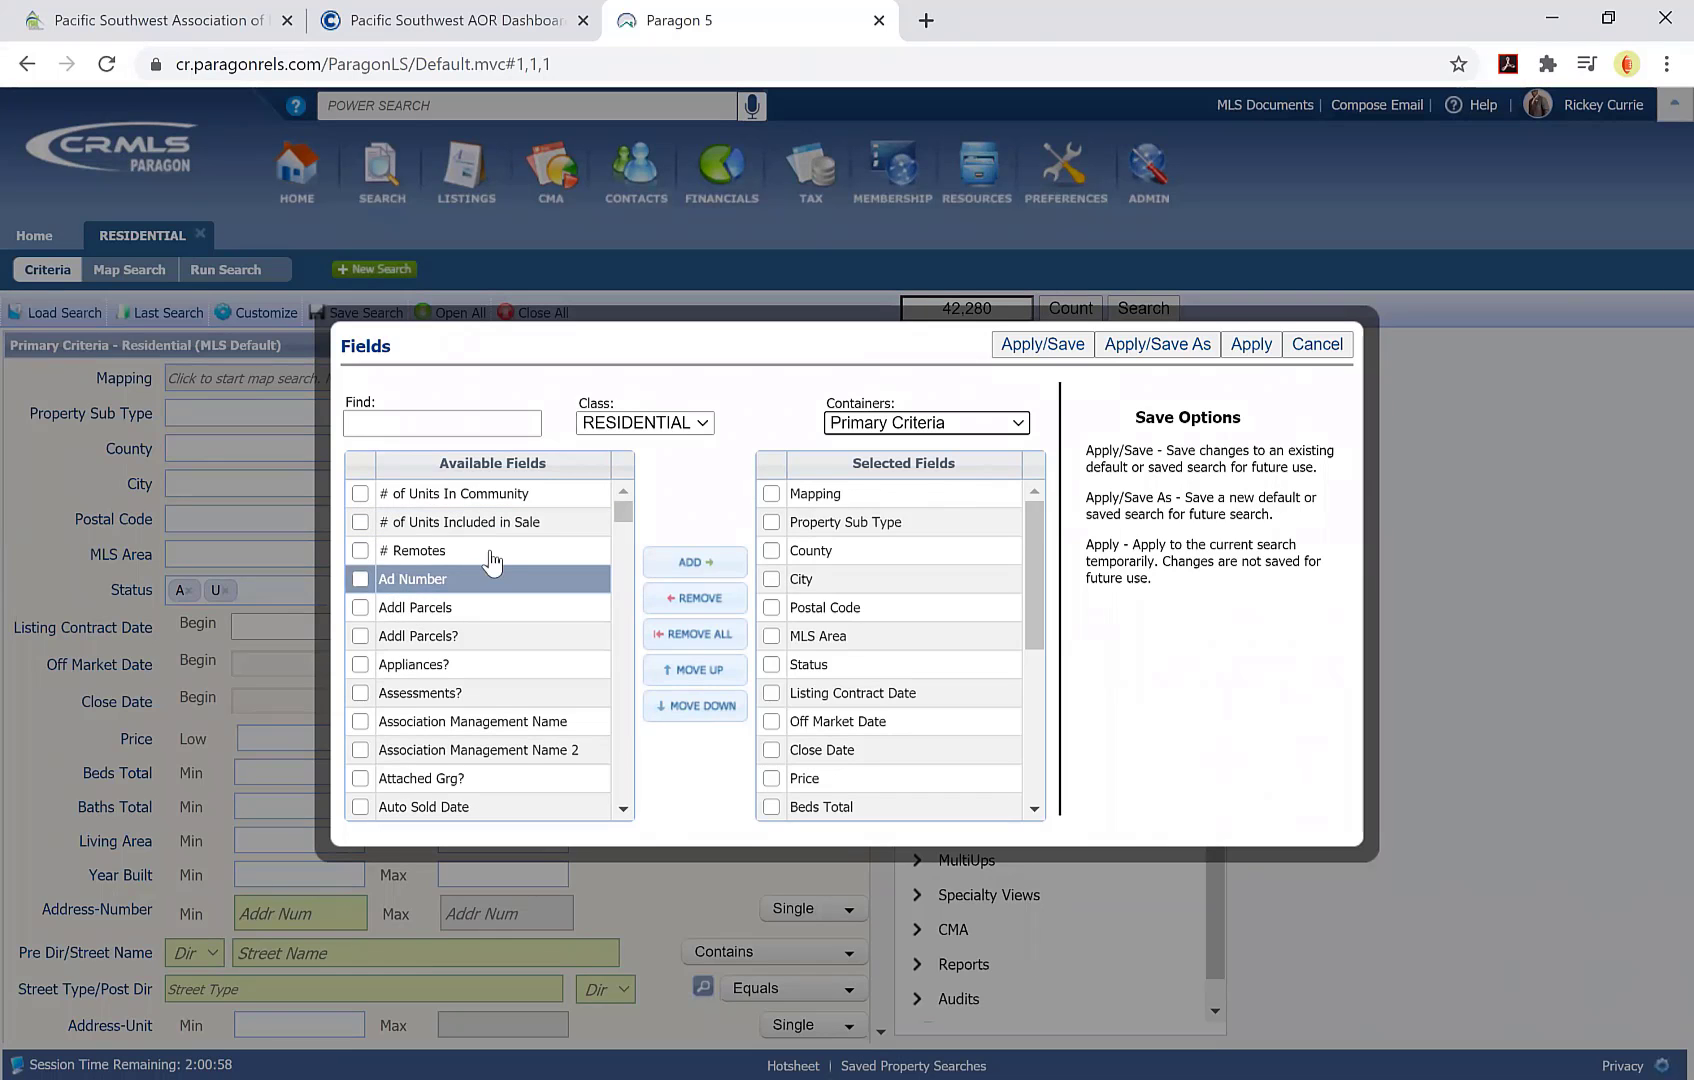
{"action": "scroll", "coordinate": [485, 620], "scroll_direction": "down", "scroll_amount": 3}
{"action": "scroll", "coordinate": [485, 625], "scroll_direction": "down", "scroll_amount": 6}
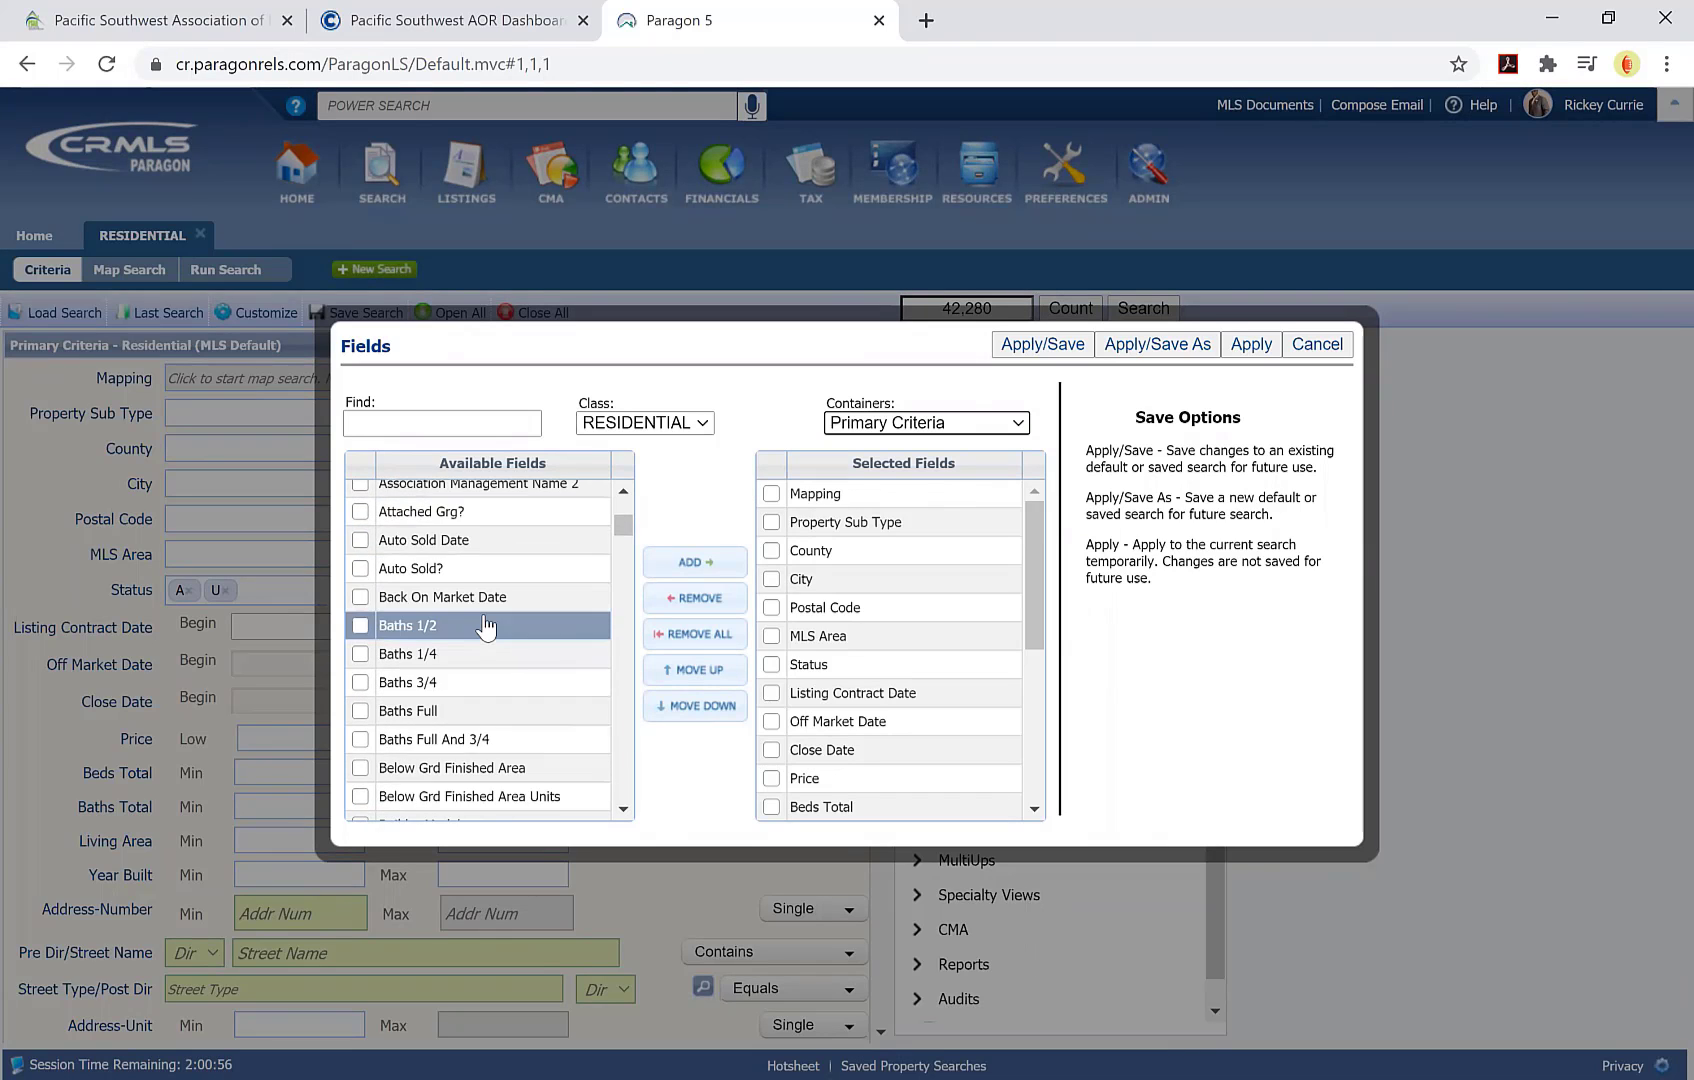
{"action": "scroll", "coordinate": [485, 640], "scroll_direction": "down", "scroll_amount": 12}
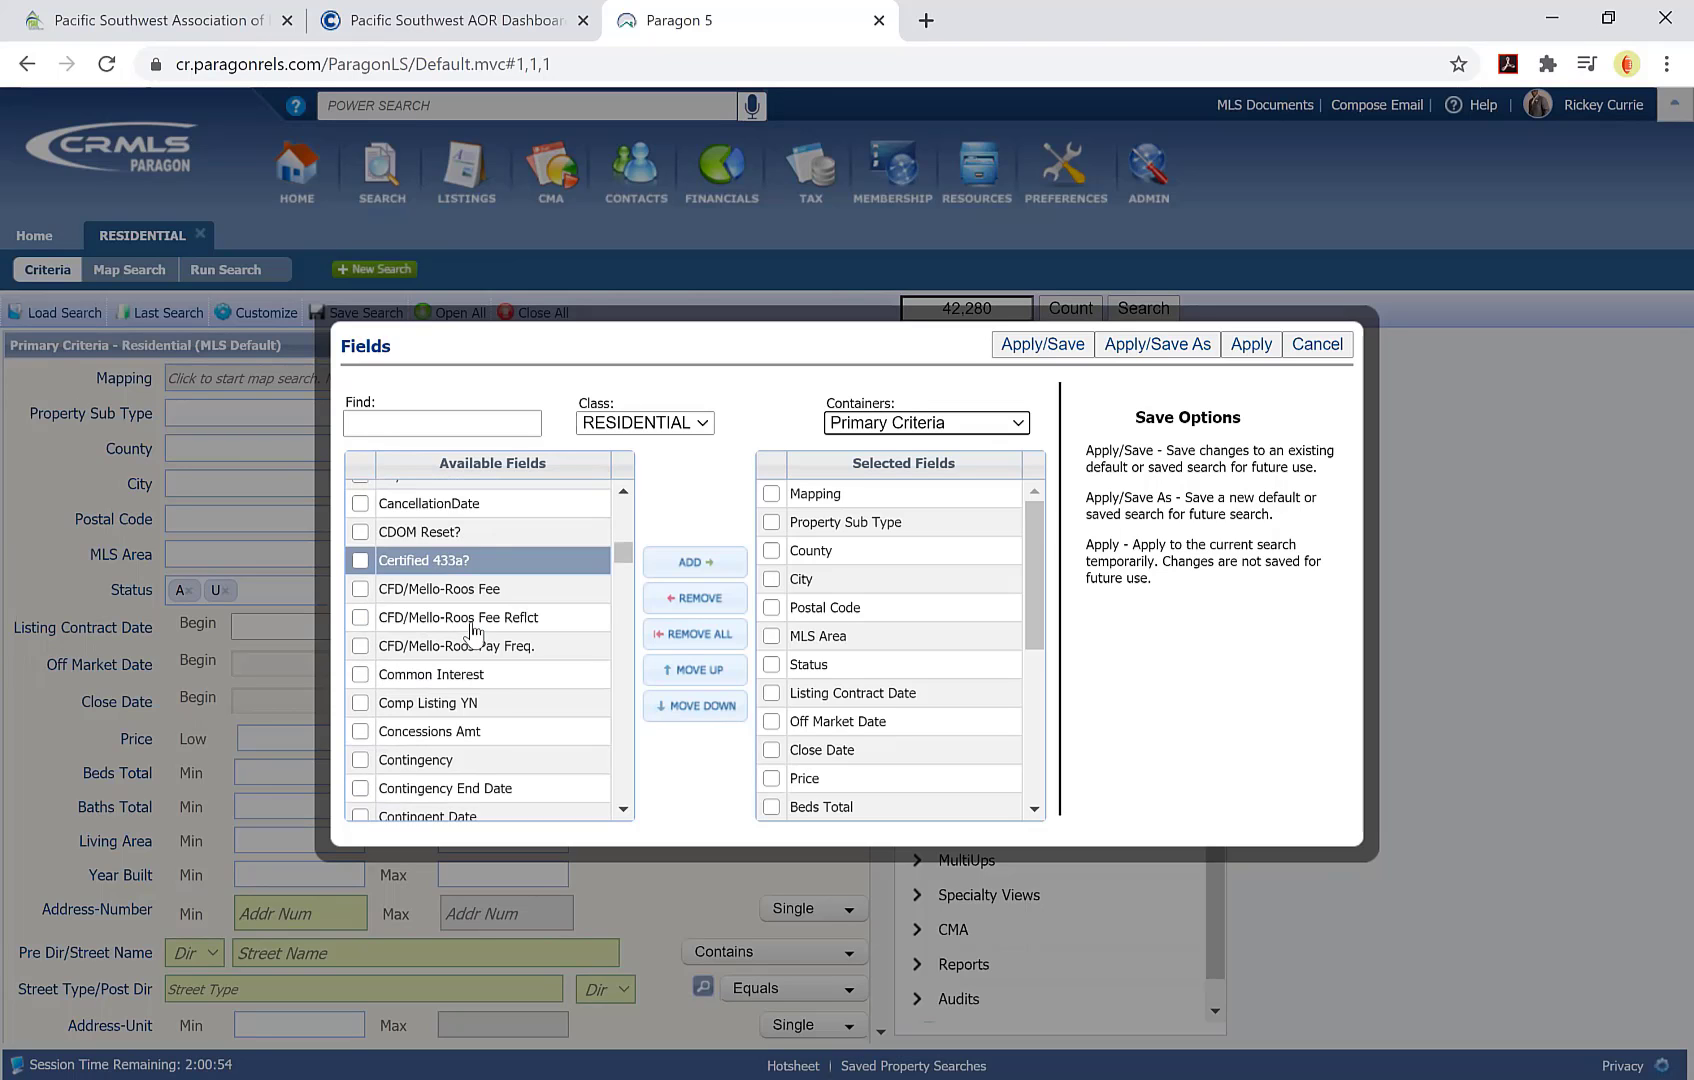
{"action": "scroll", "coordinate": [497, 668], "scroll_direction": "down", "scroll_amount": 2}
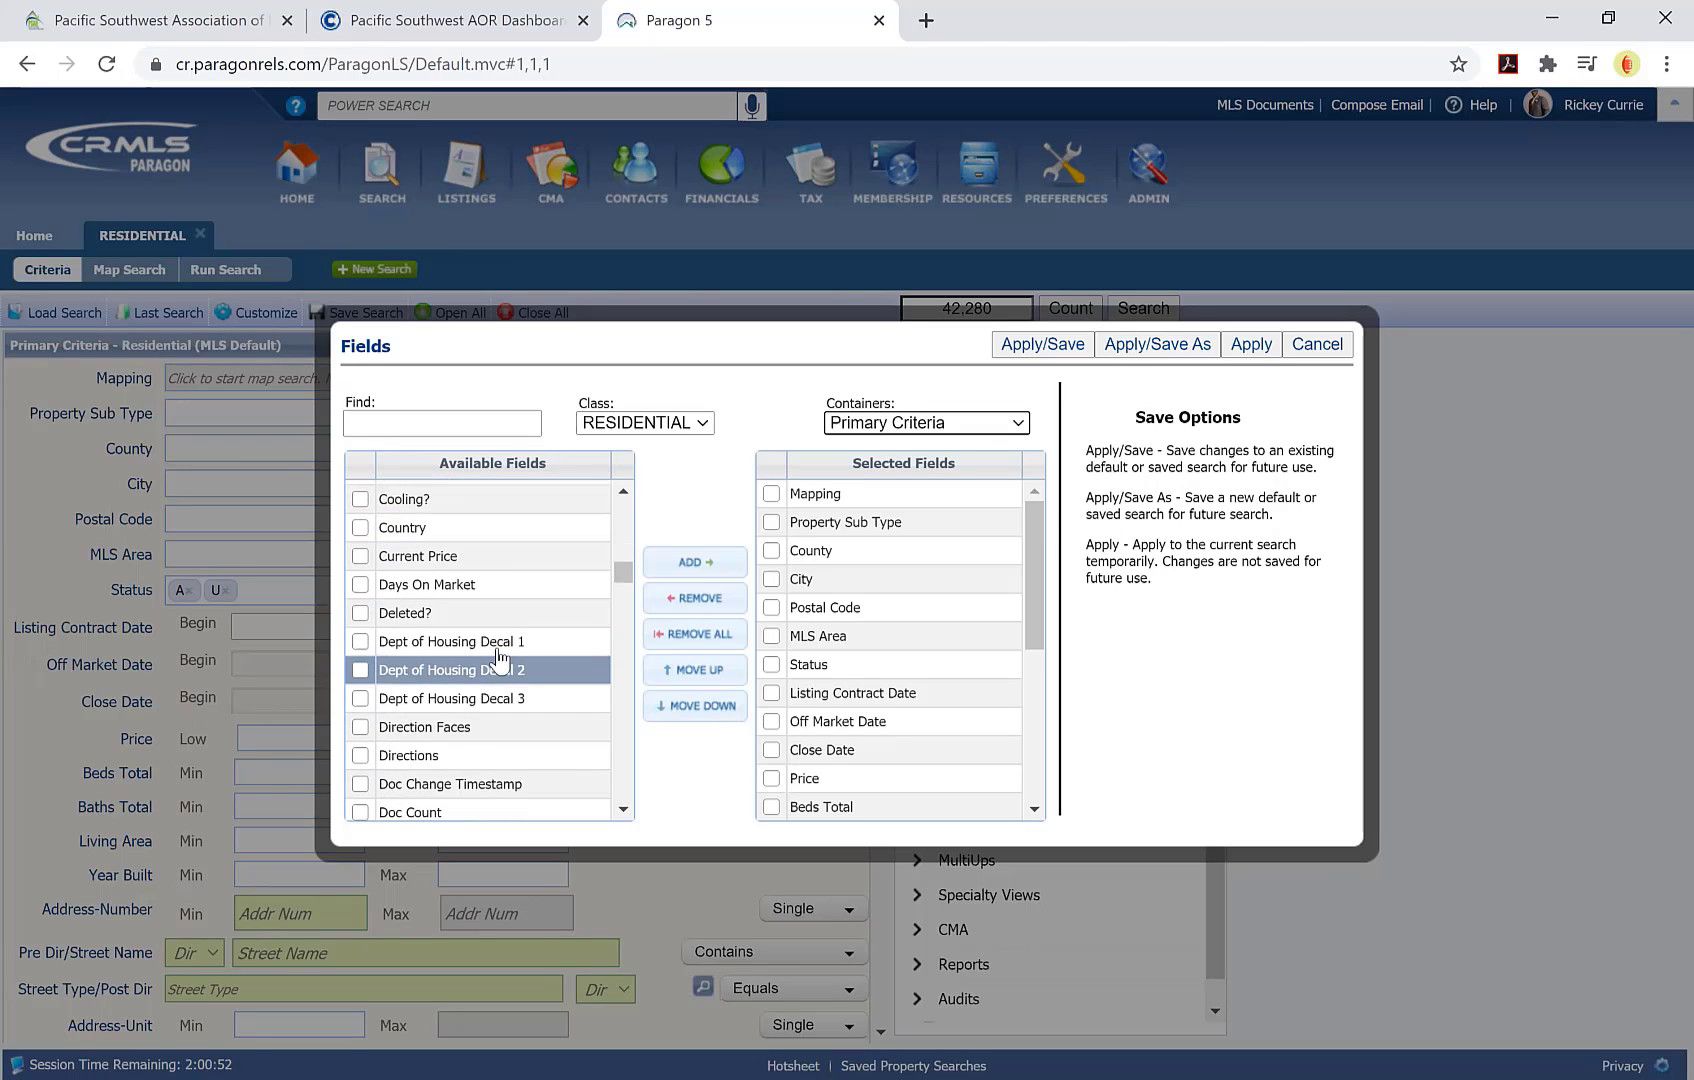
{"action": "scroll", "coordinate": [500, 650], "scroll_direction": "up", "scroll_amount": 20}
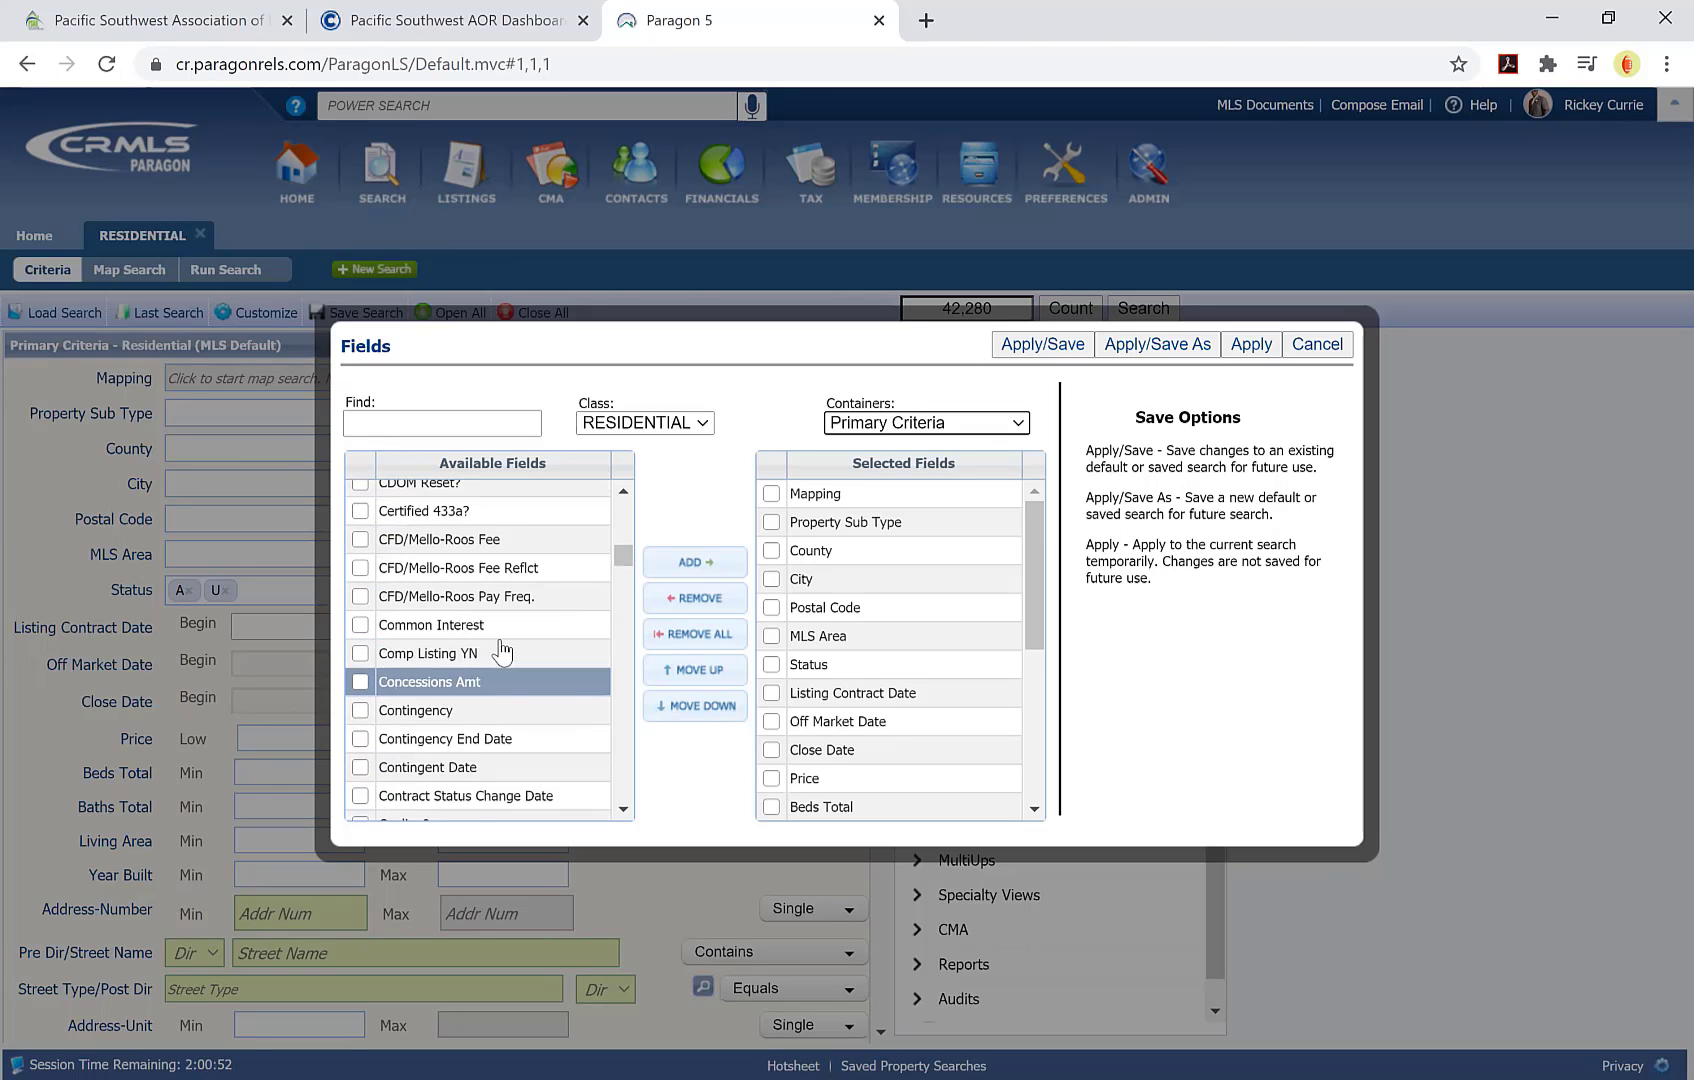
Step: Find the Neighborhood field by filtering on "nei" and add it to the Additional Criteria container
{"action": "left_click", "coordinate": [472, 423]}
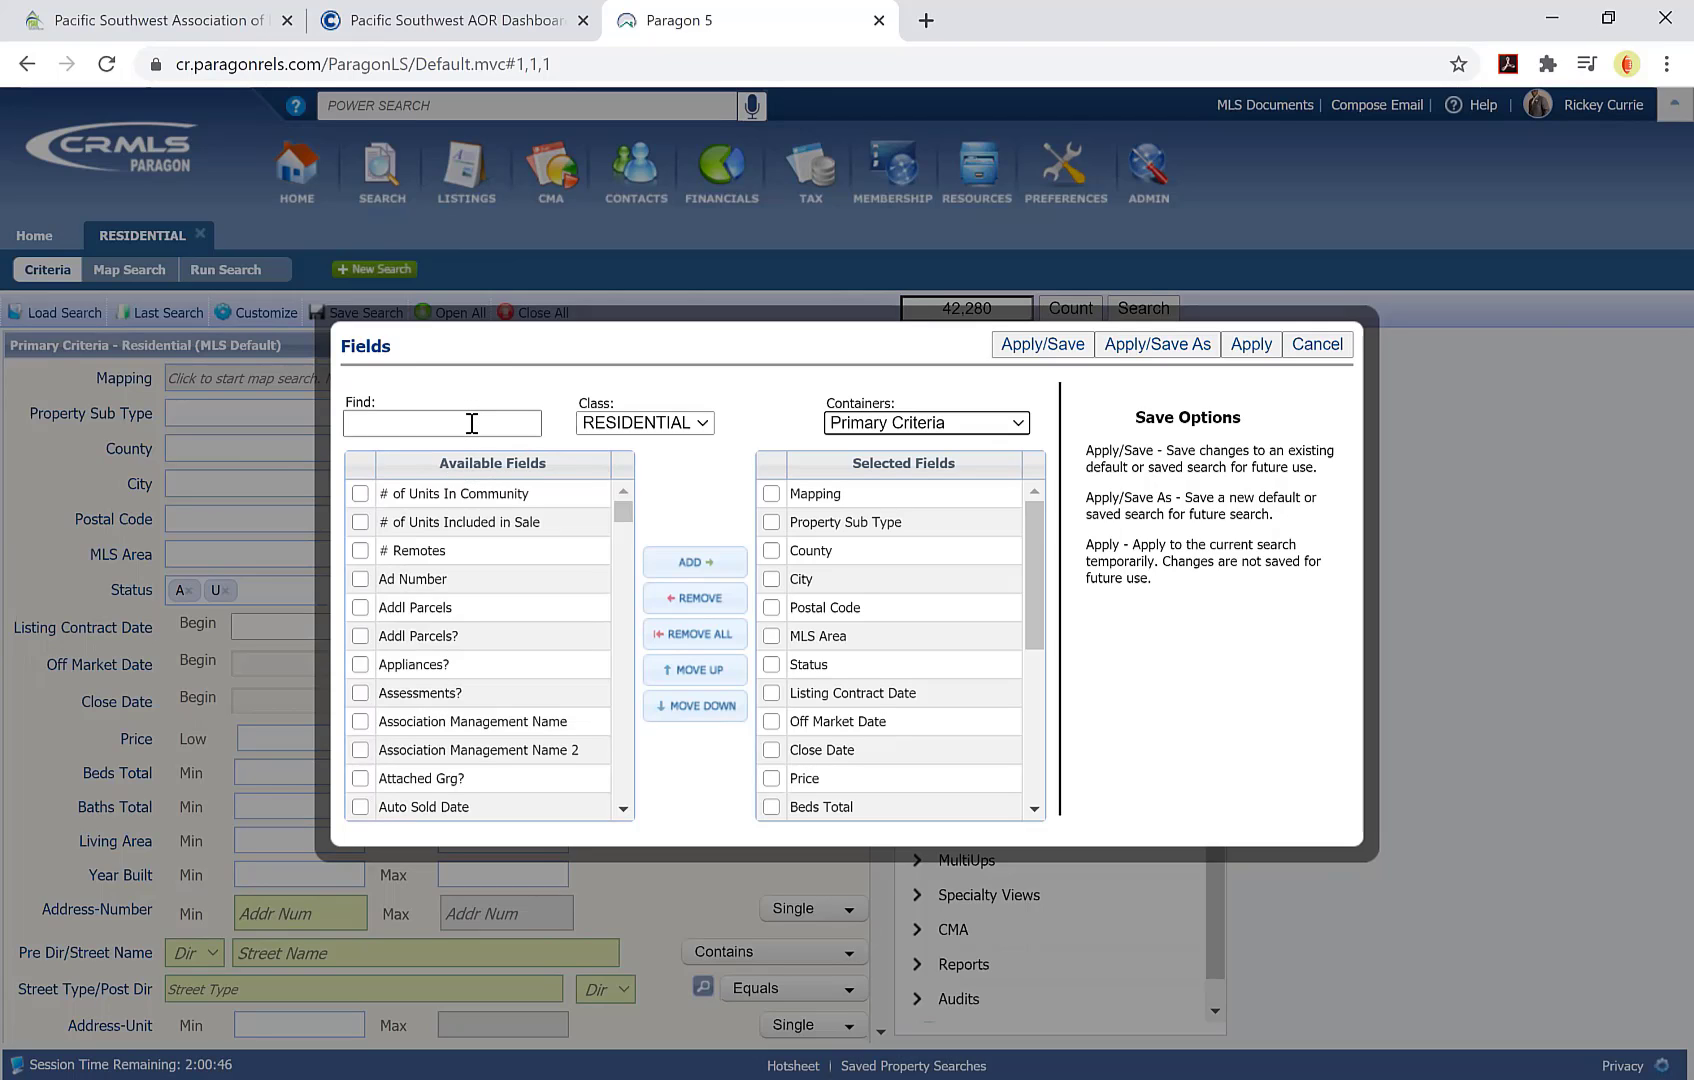
{"action": "type", "text": "nei"}
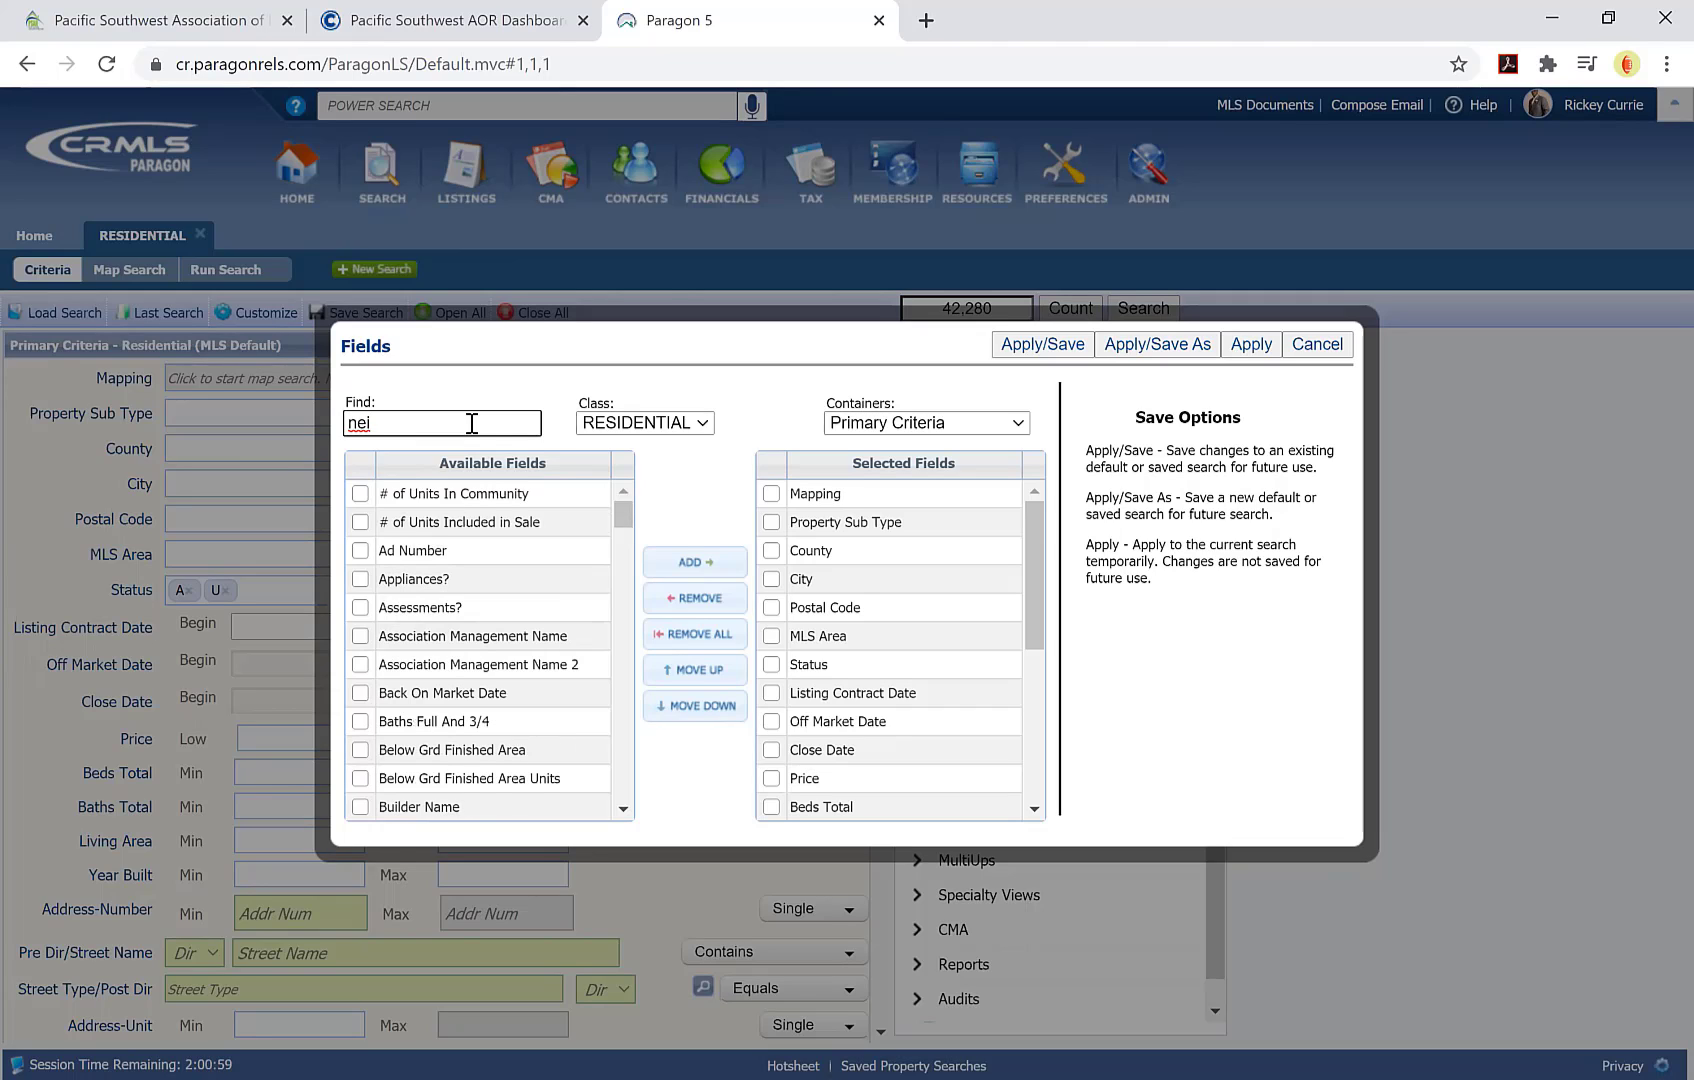
{"action": "left_click", "coordinate": [479, 510]}
{"action": "left_click", "coordinate": [479, 510]}
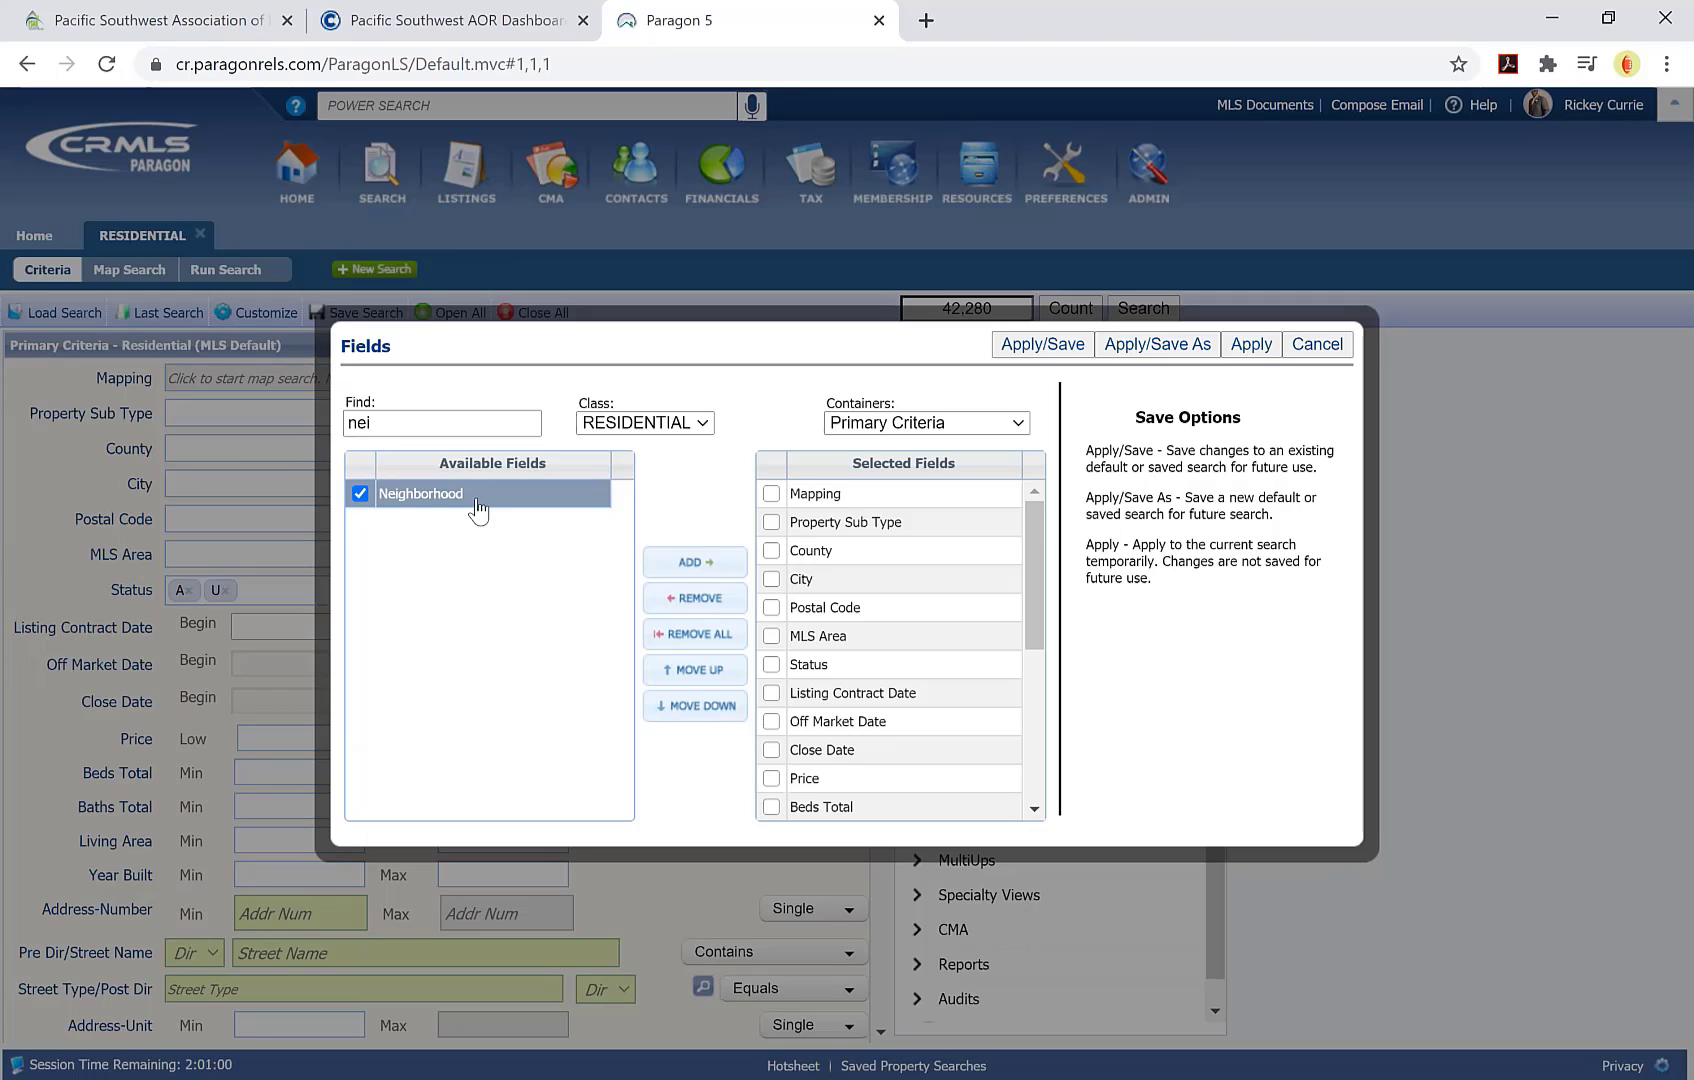
{"action": "left_click", "coordinate": [961, 429]}
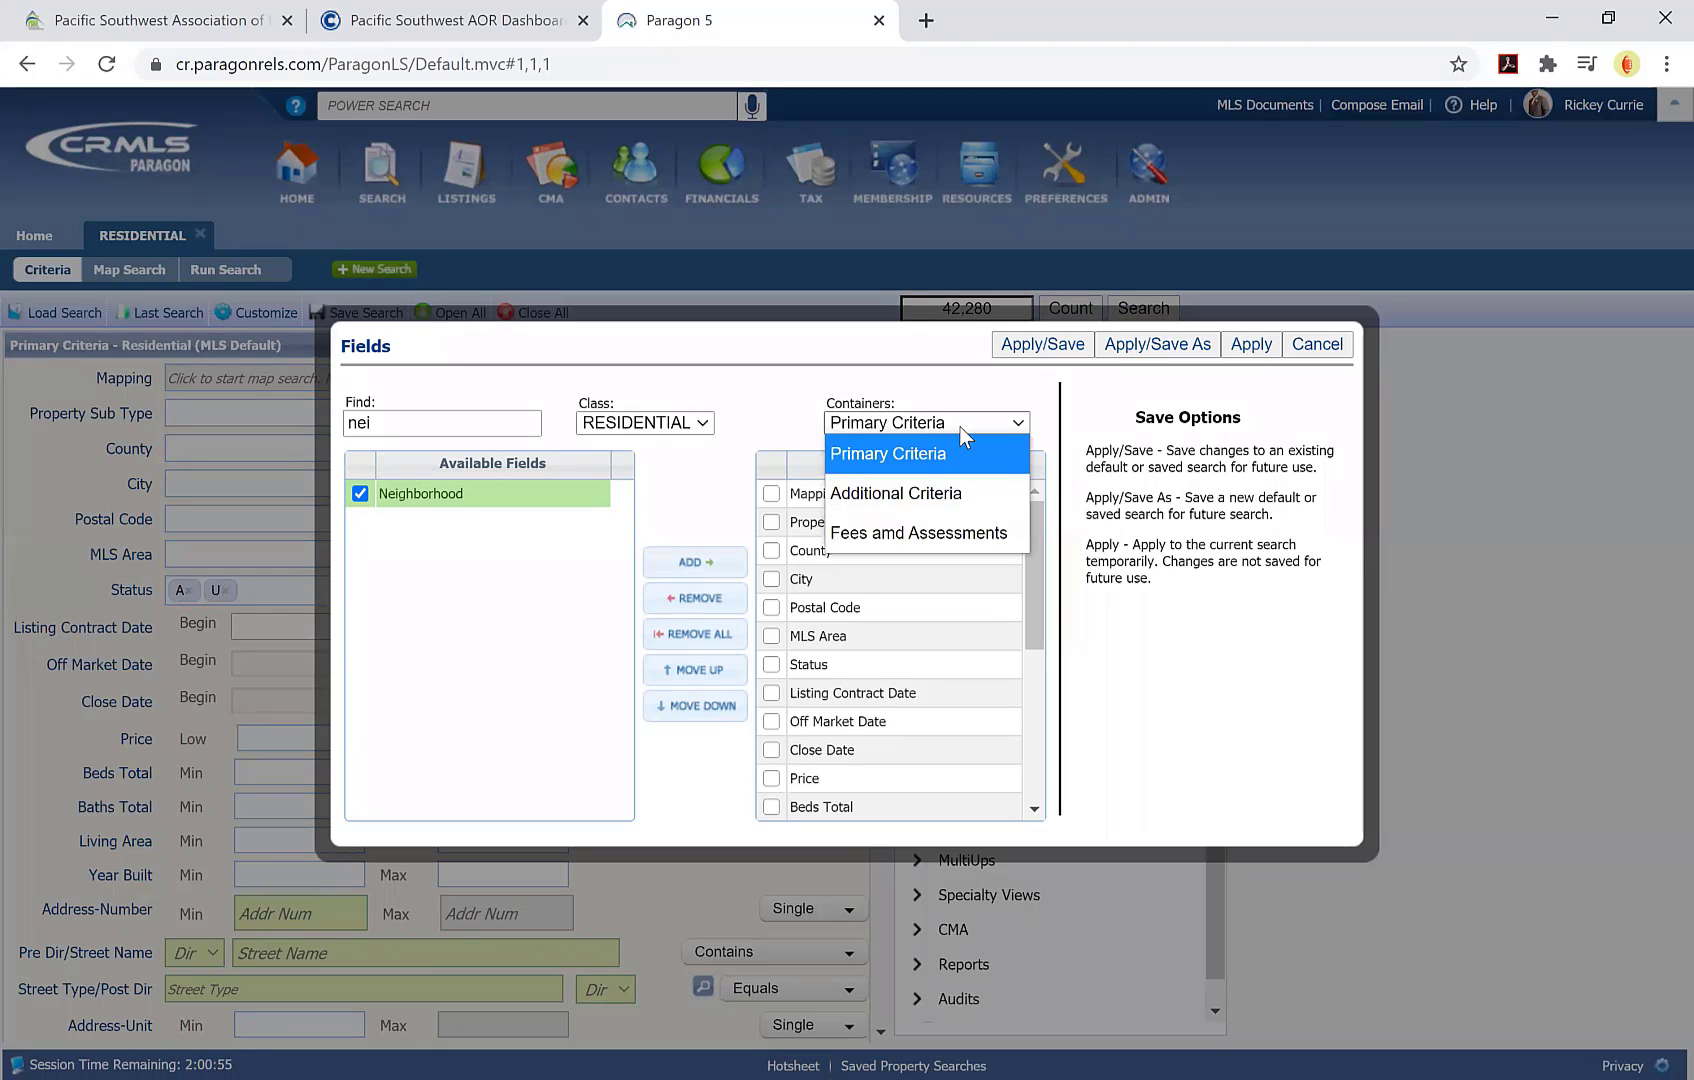
{"action": "left_click", "coordinate": [949, 492]}
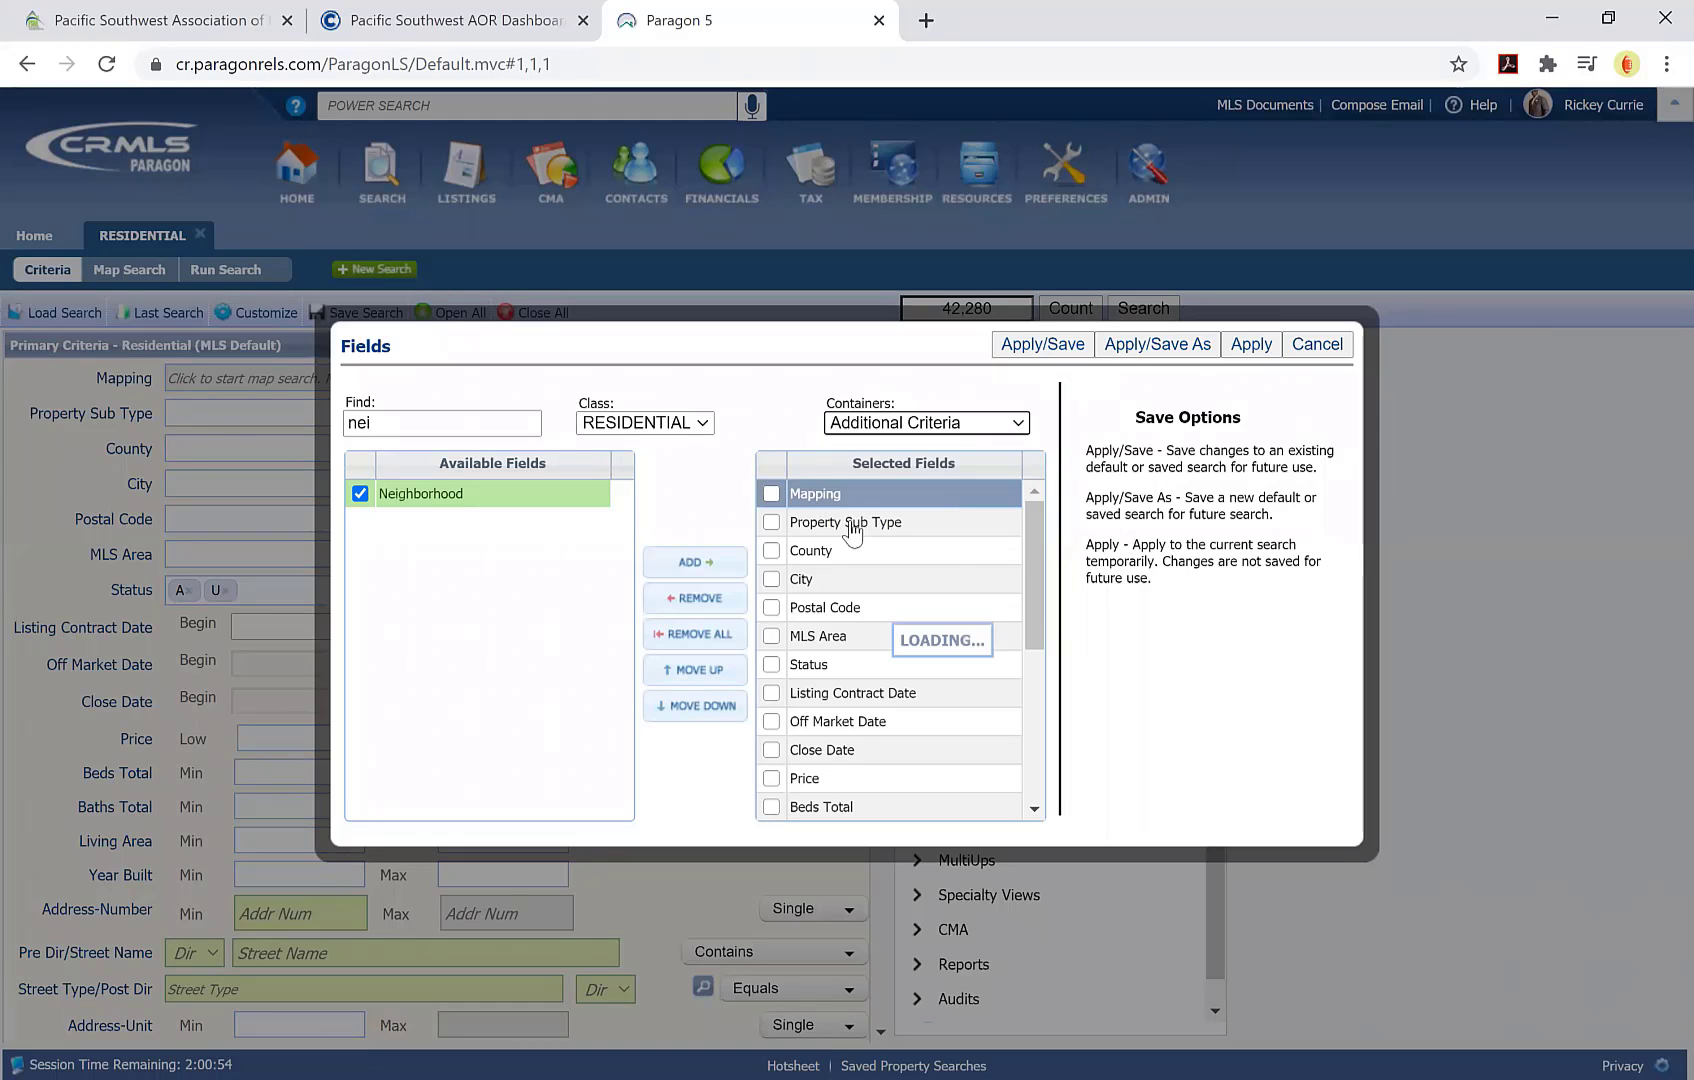
{"action": "left_click", "coordinate": [729, 566]}
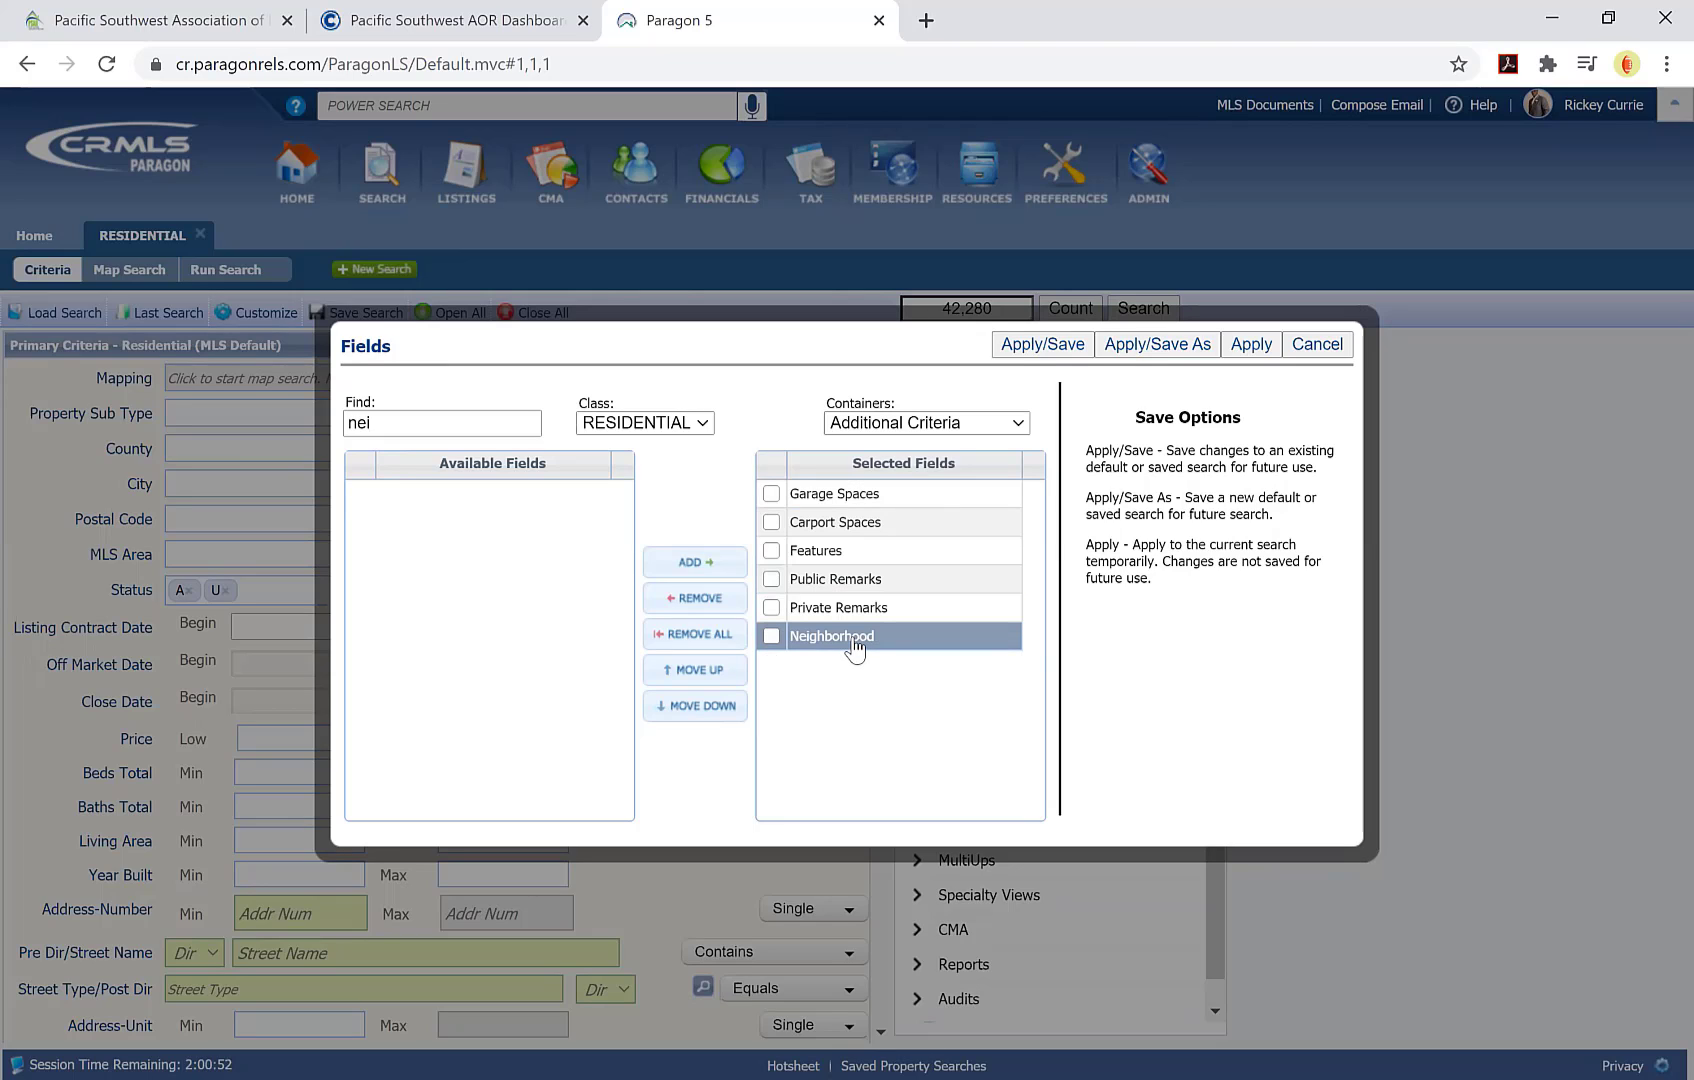
Step: Move the Neighborhood field up three positions in the Additional Criteria container, directly below Carport Spaces
{"action": "mouse_move", "coordinate": [853, 648]}
{"action": "left_mouse_down"}
{"action": "mouse_move", "coordinate": [832, 525]}
{"action": "mouse_move", "coordinate": [850, 680]}
{"action": "mouse_move", "coordinate": [862, 548]}
{"action": "mouse_move", "coordinate": [866, 657]}
{"action": "left_mouse_up"}
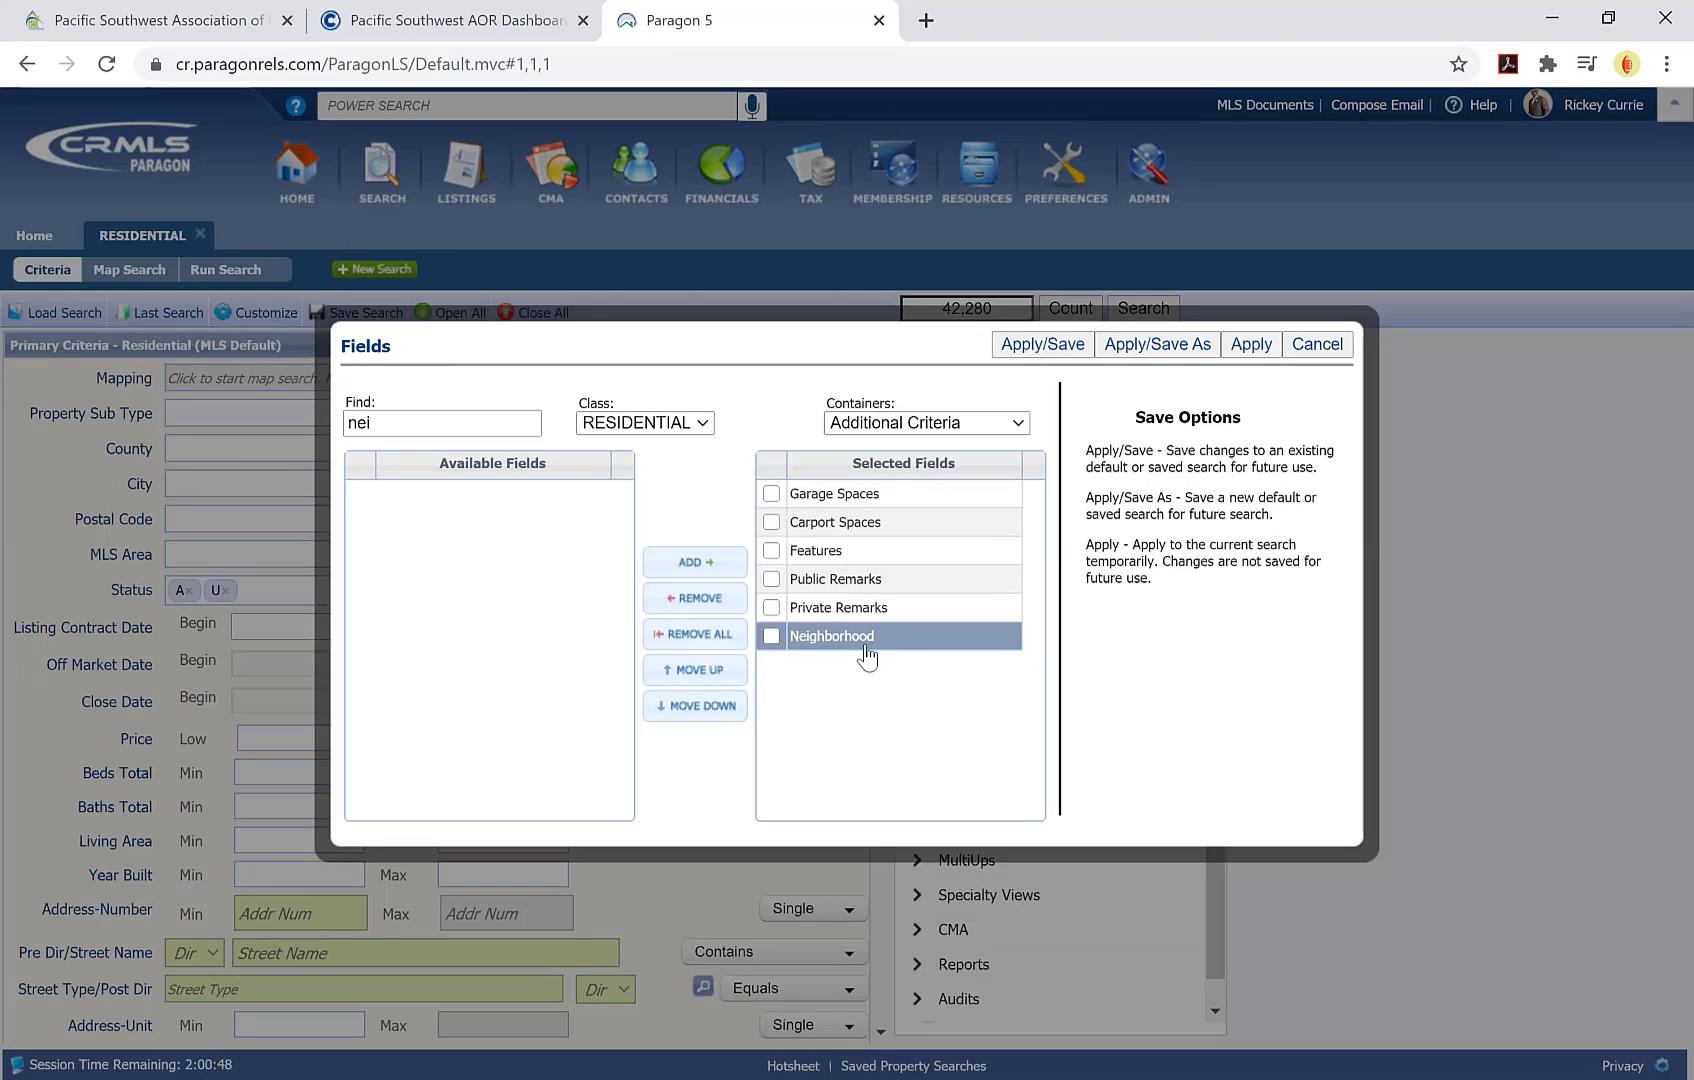
{"action": "left_click", "coordinate": [771, 636]}
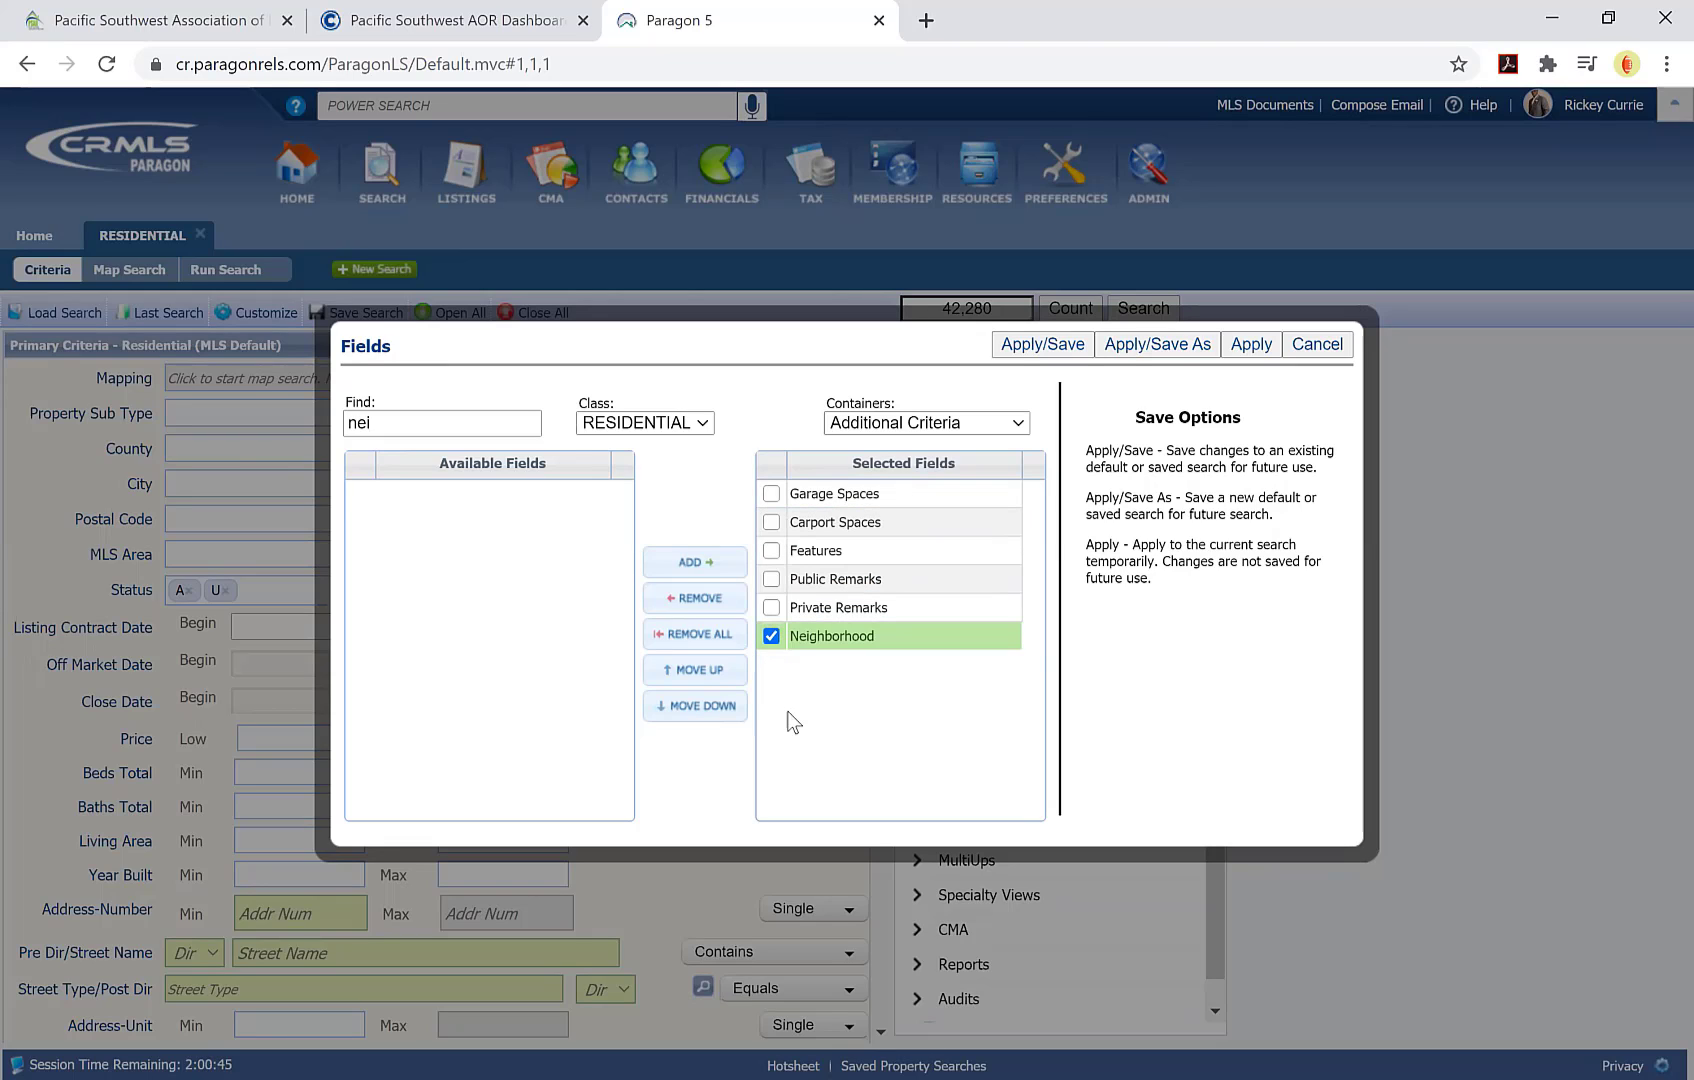
{"action": "left_click", "coordinate": [712, 672]}
{"action": "left_click", "coordinate": [712, 672]}
{"action": "left_click", "coordinate": [712, 672]}
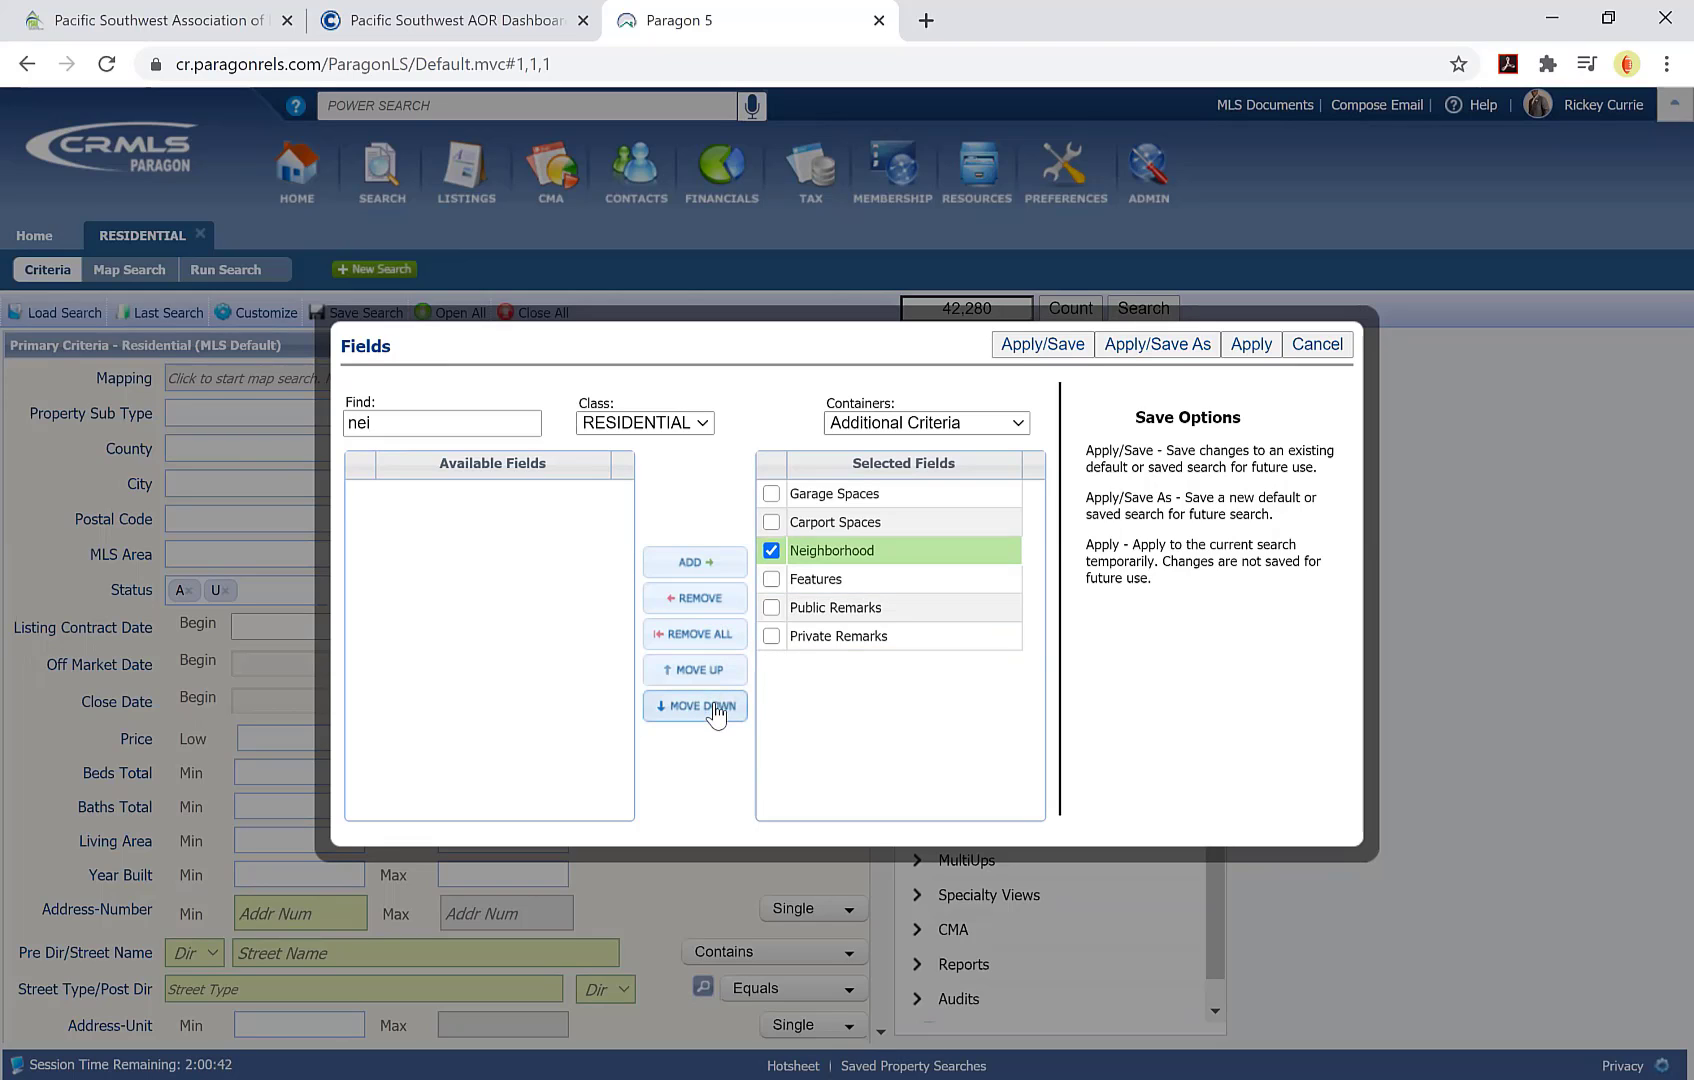
Step: Move the Neighborhood field to the top of the Additional Criteria container and apply the field changes temporarily to the current search
{"action": "left_click", "coordinate": [716, 708]}
{"action": "left_click", "coordinate": [716, 708]}
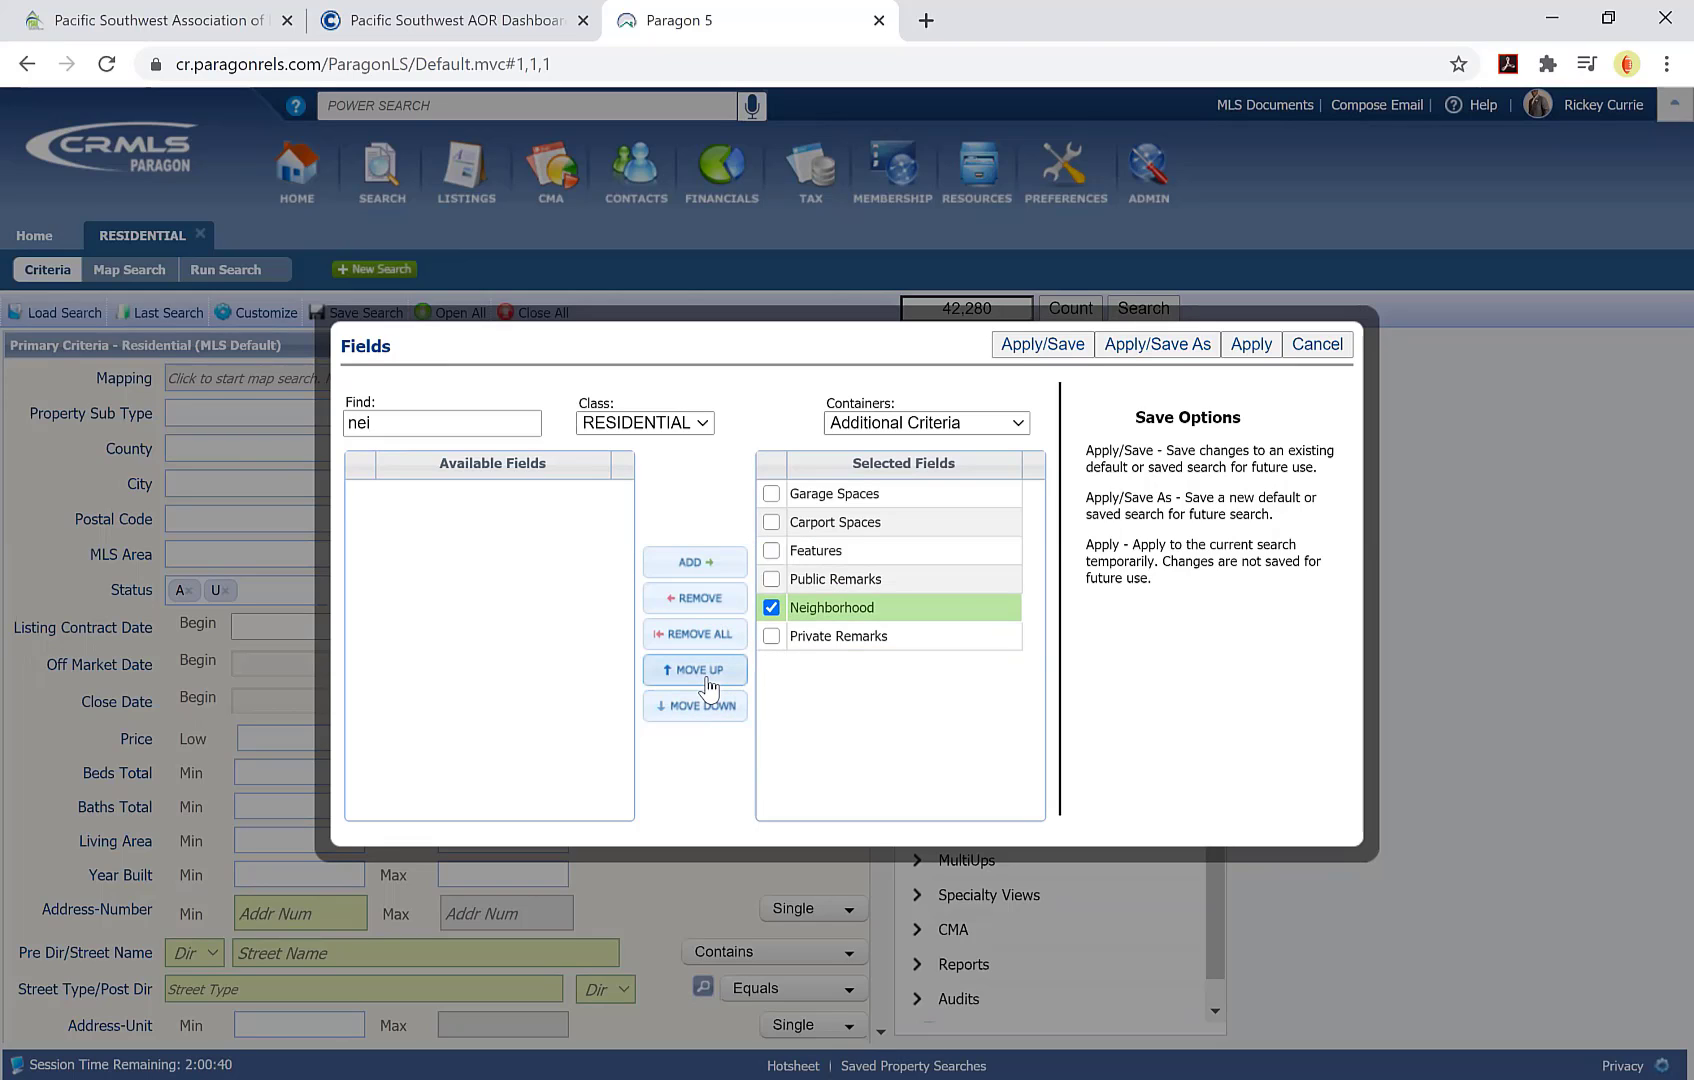
{"action": "left_click", "coordinate": [706, 672]}
{"action": "left_click", "coordinate": [706, 672]}
{"action": "left_click", "coordinate": [706, 672]}
{"action": "left_click", "coordinate": [706, 672]}
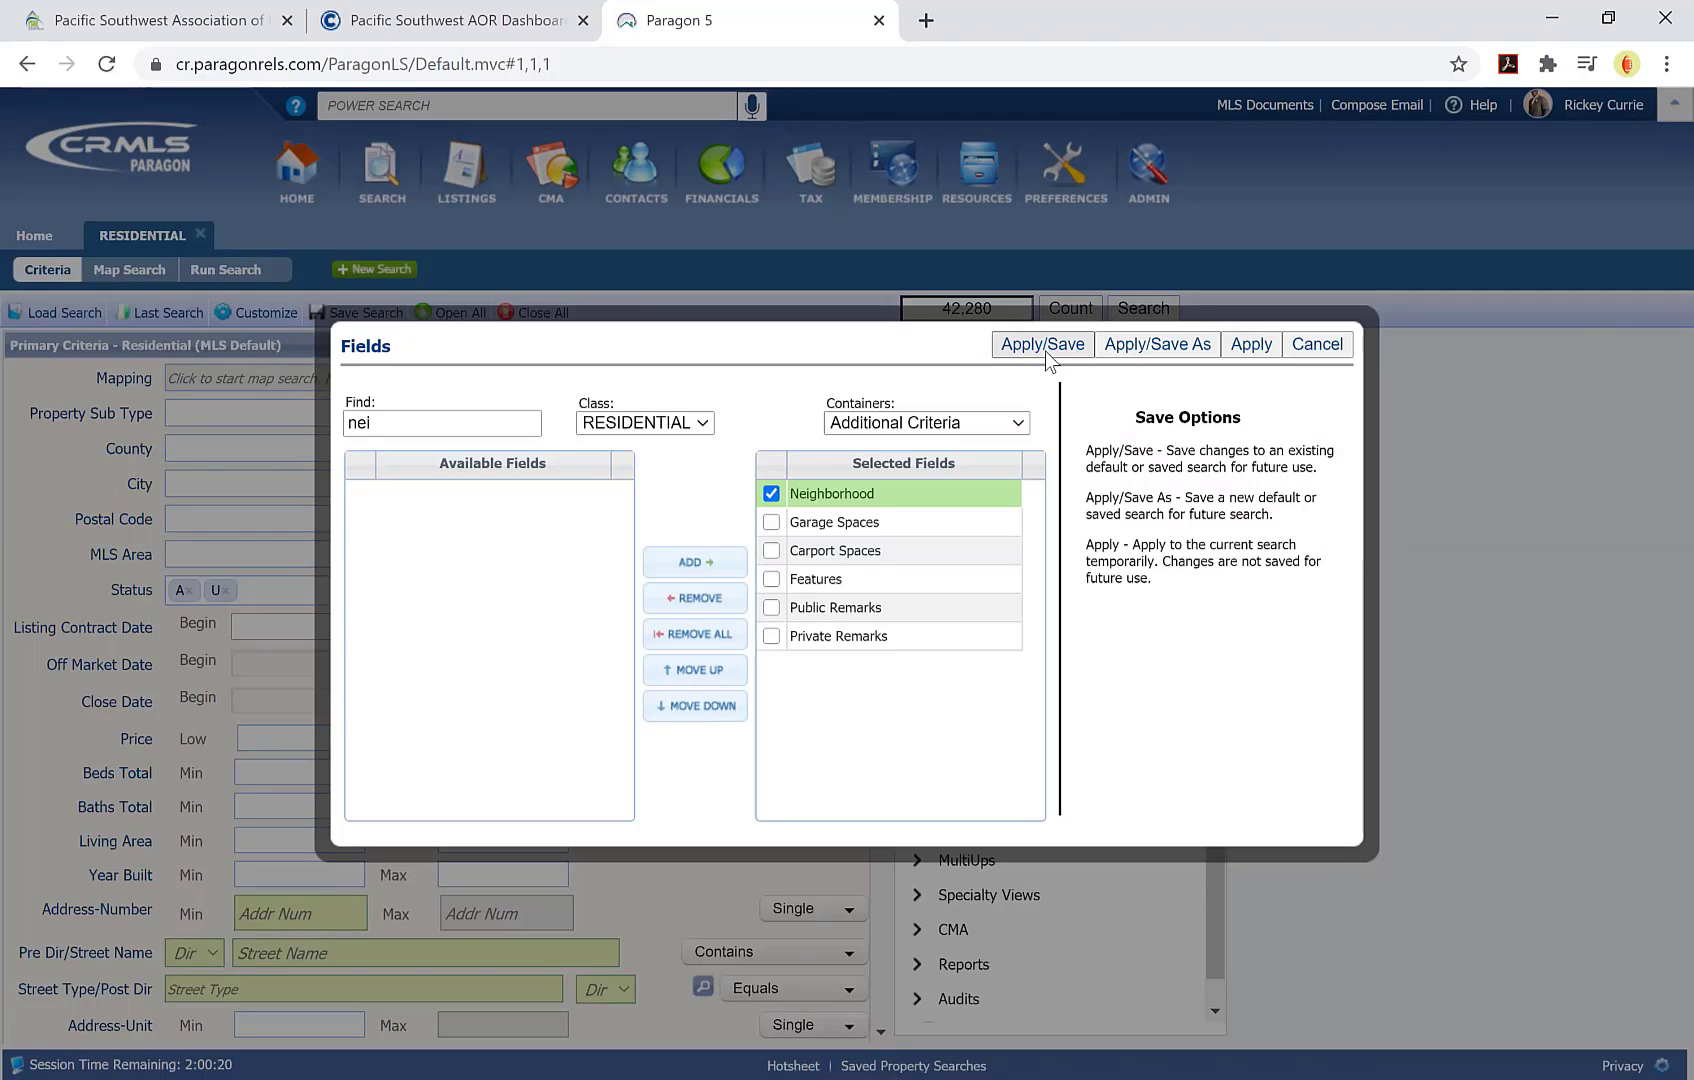
{"action": "left_click", "coordinate": [1186, 347]}
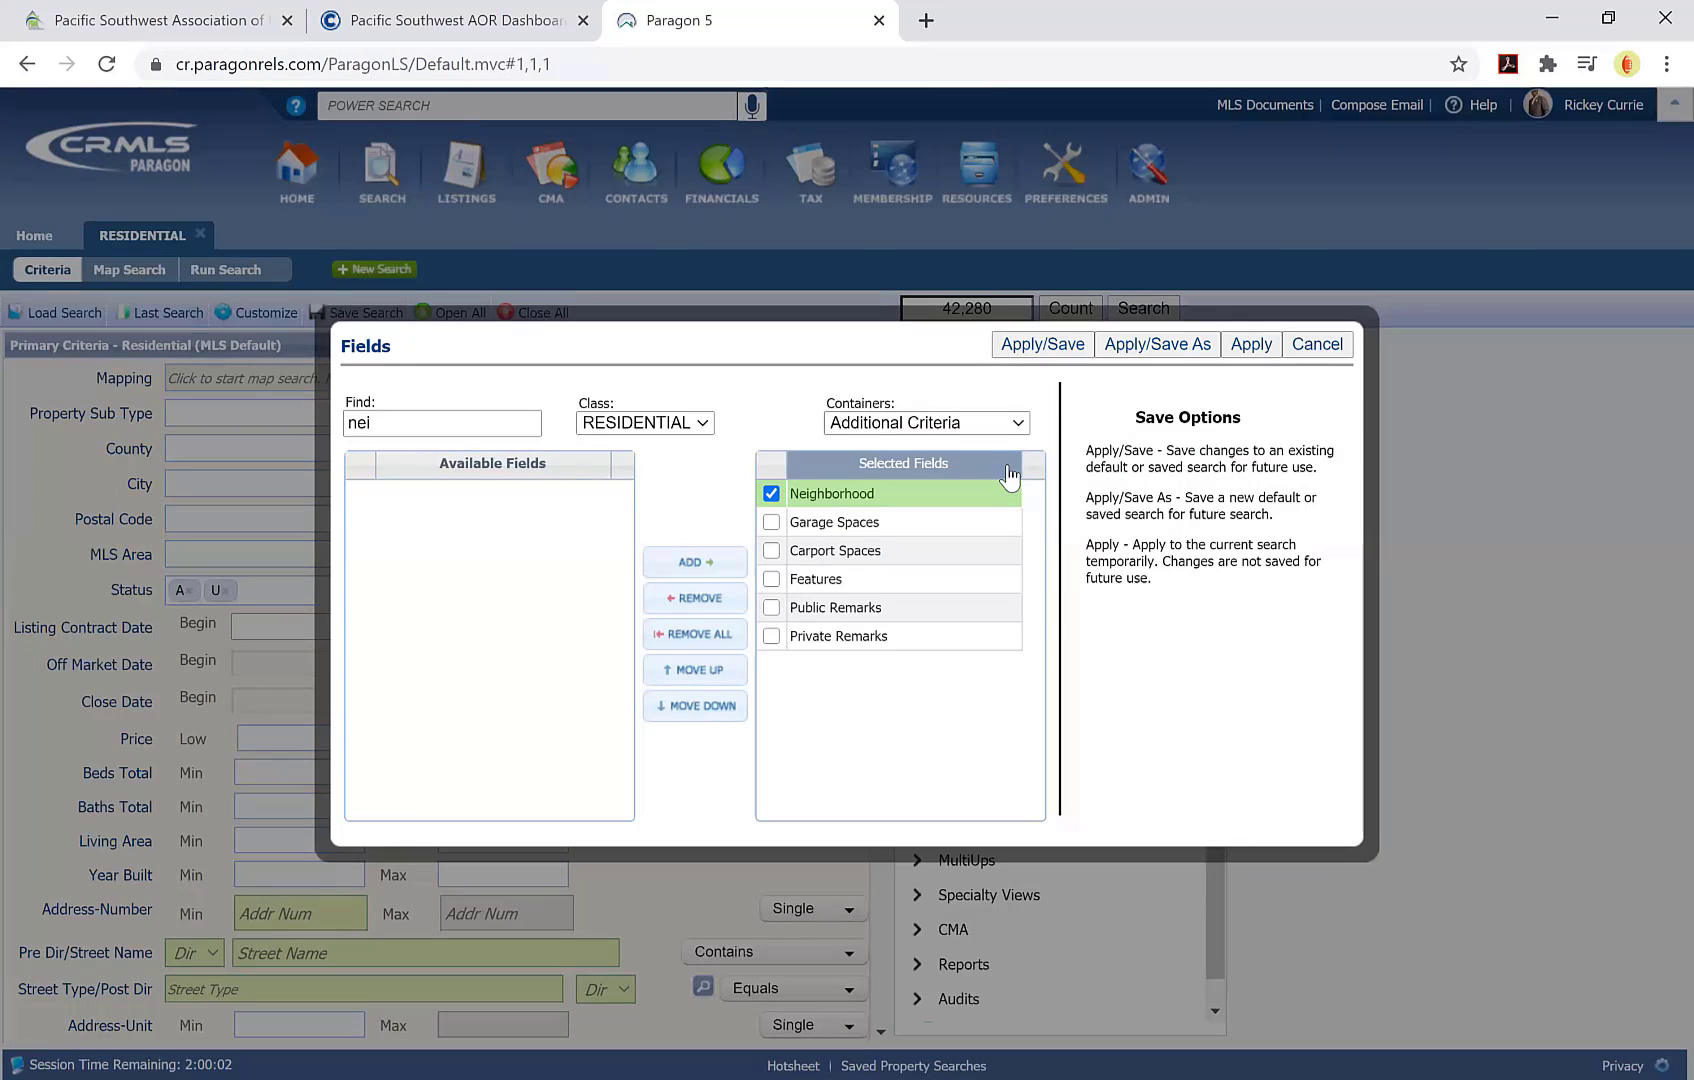
{"action": "left_click", "coordinate": [1249, 347]}
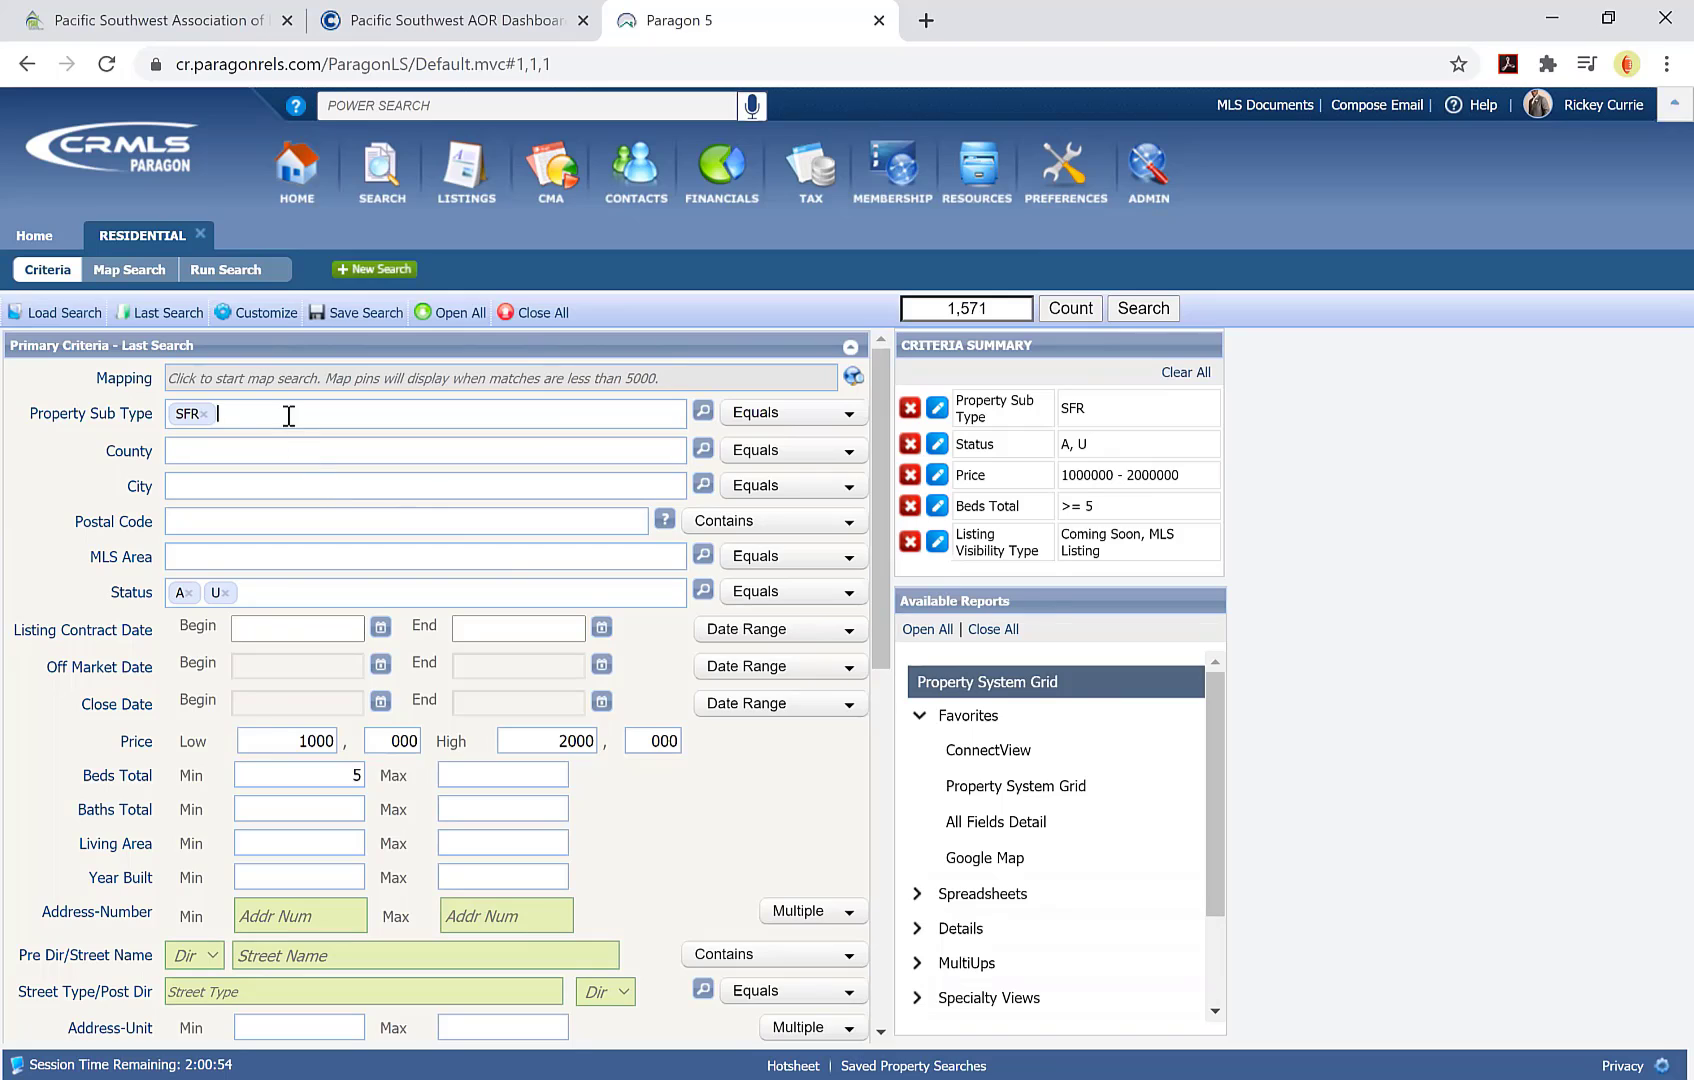
Step: Rename the Primary Criteria container in the container customization, replacing "Primary" with the account owner's first name in possessive form
{"action": "left_click", "coordinate": [283, 314]}
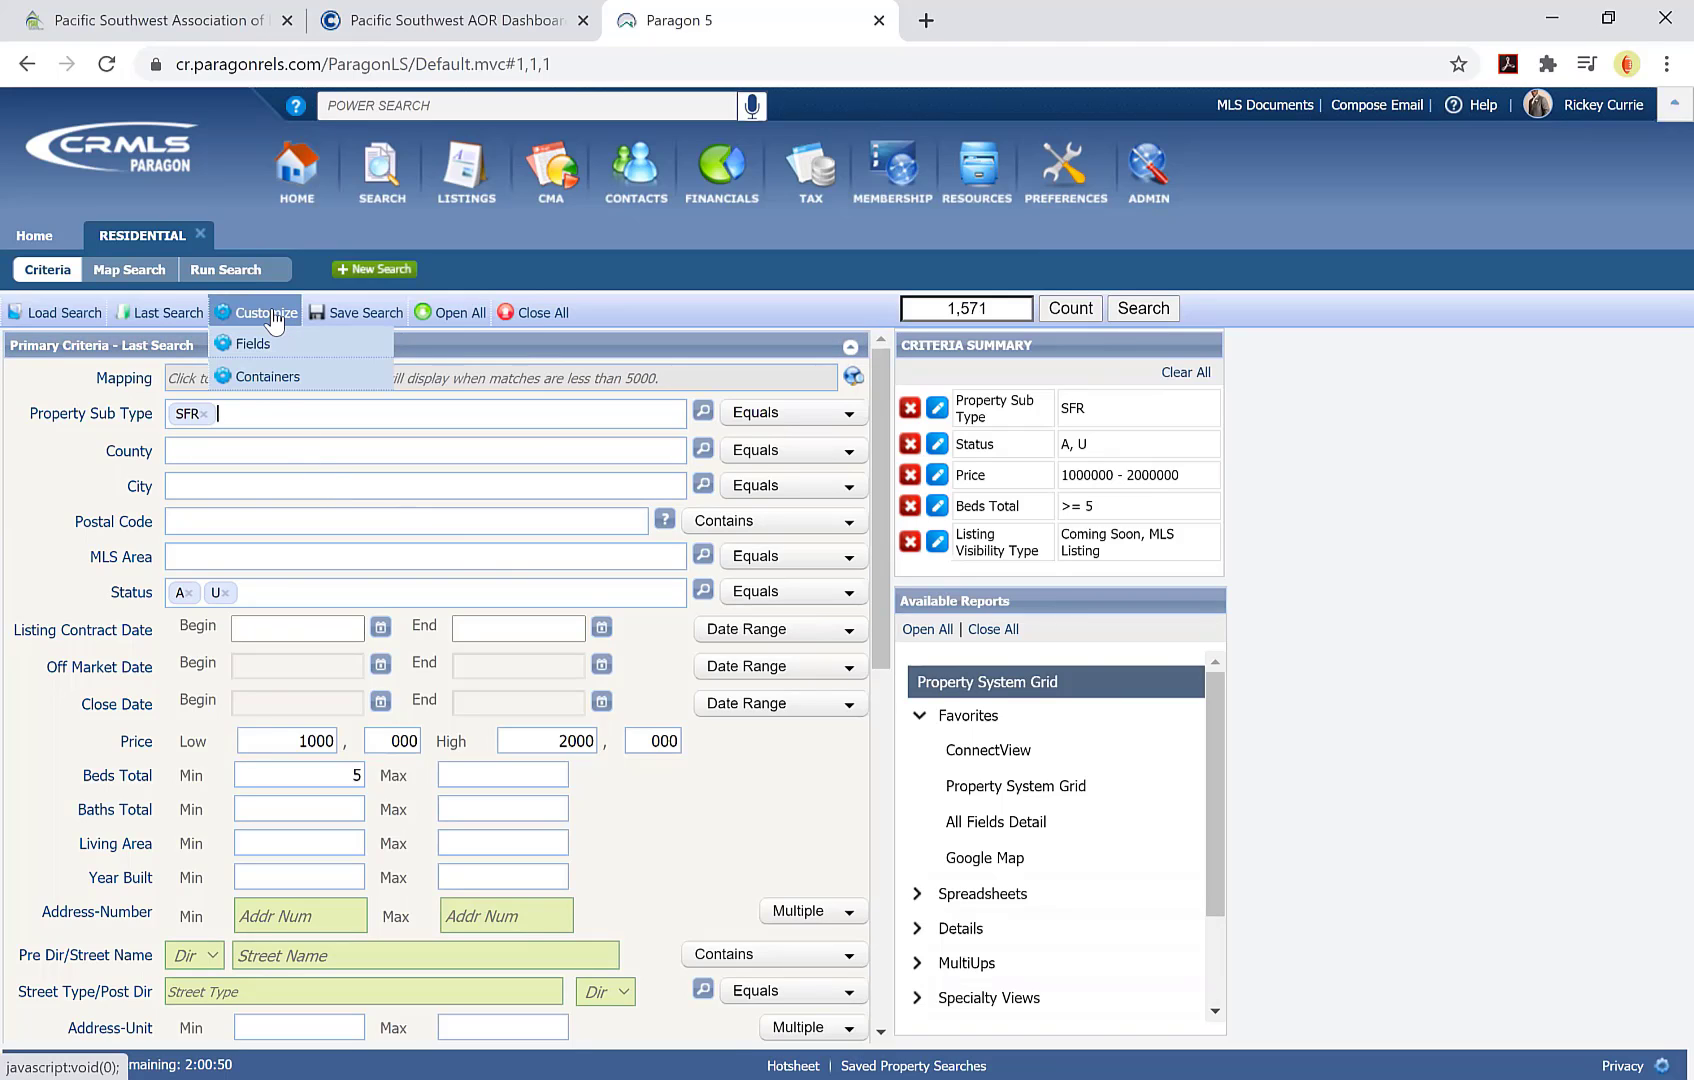
{"action": "left_click", "coordinate": [268, 377]}
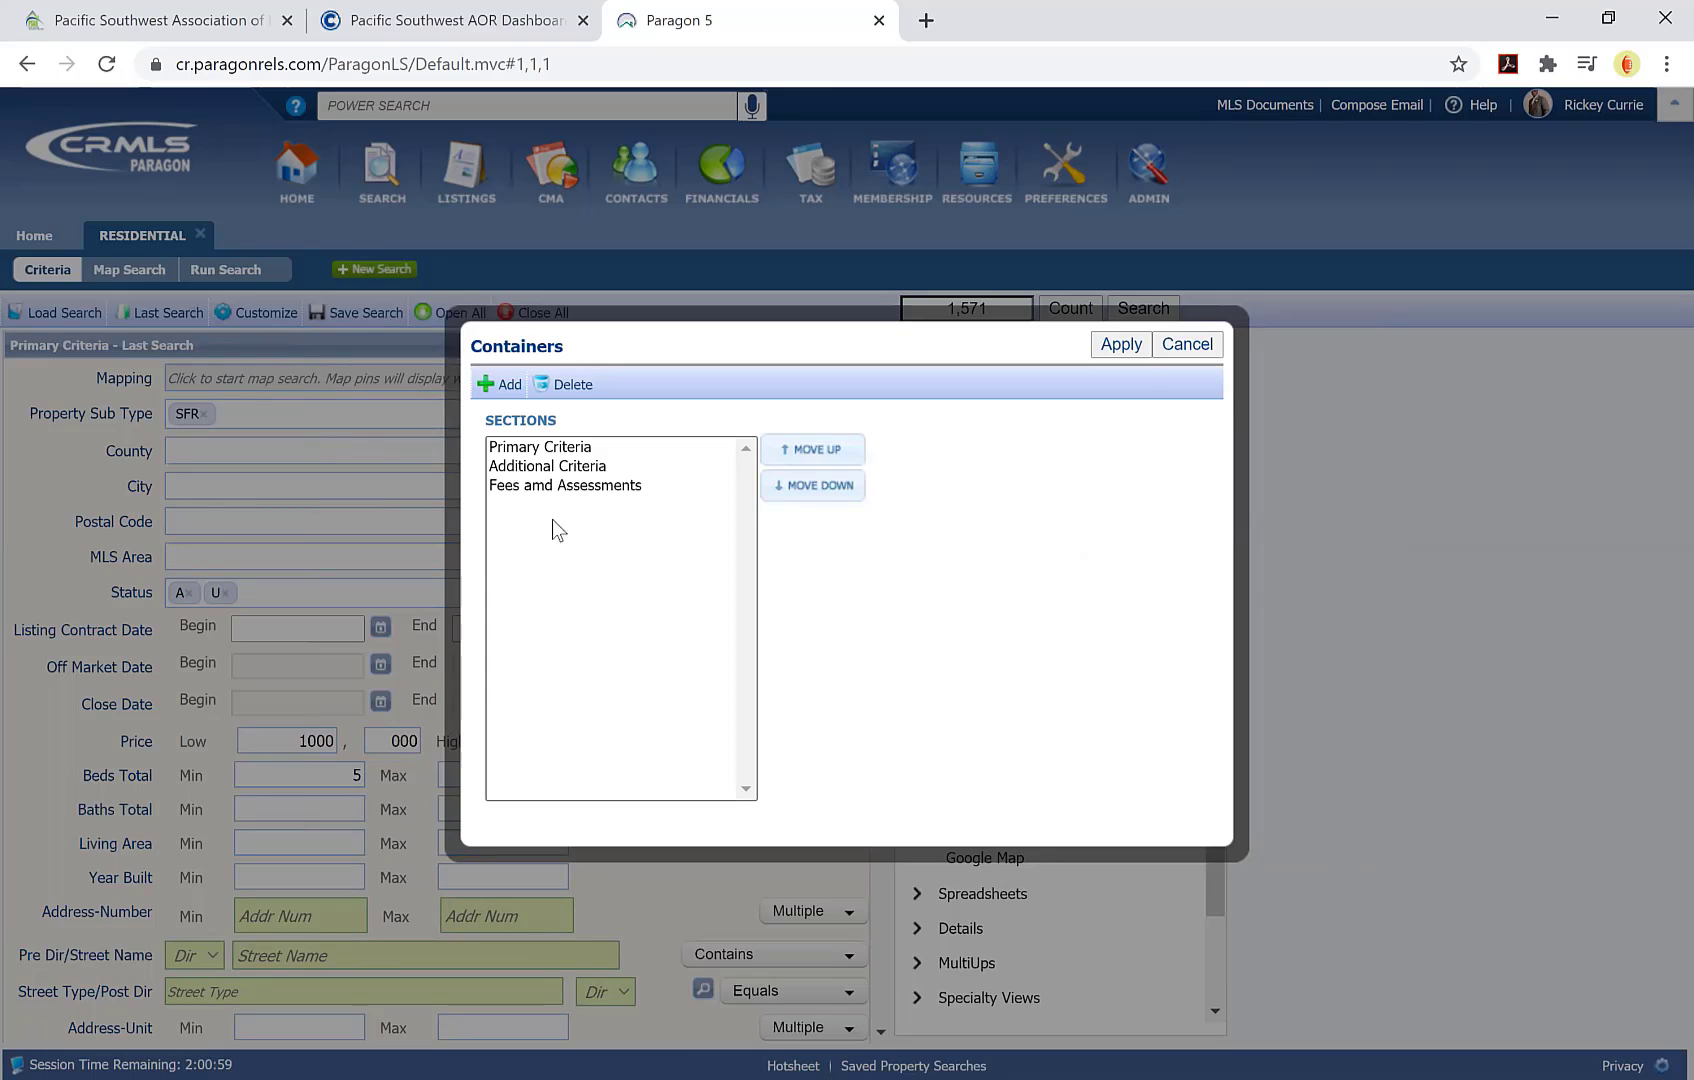
{"action": "left_click", "coordinate": [538, 455]}
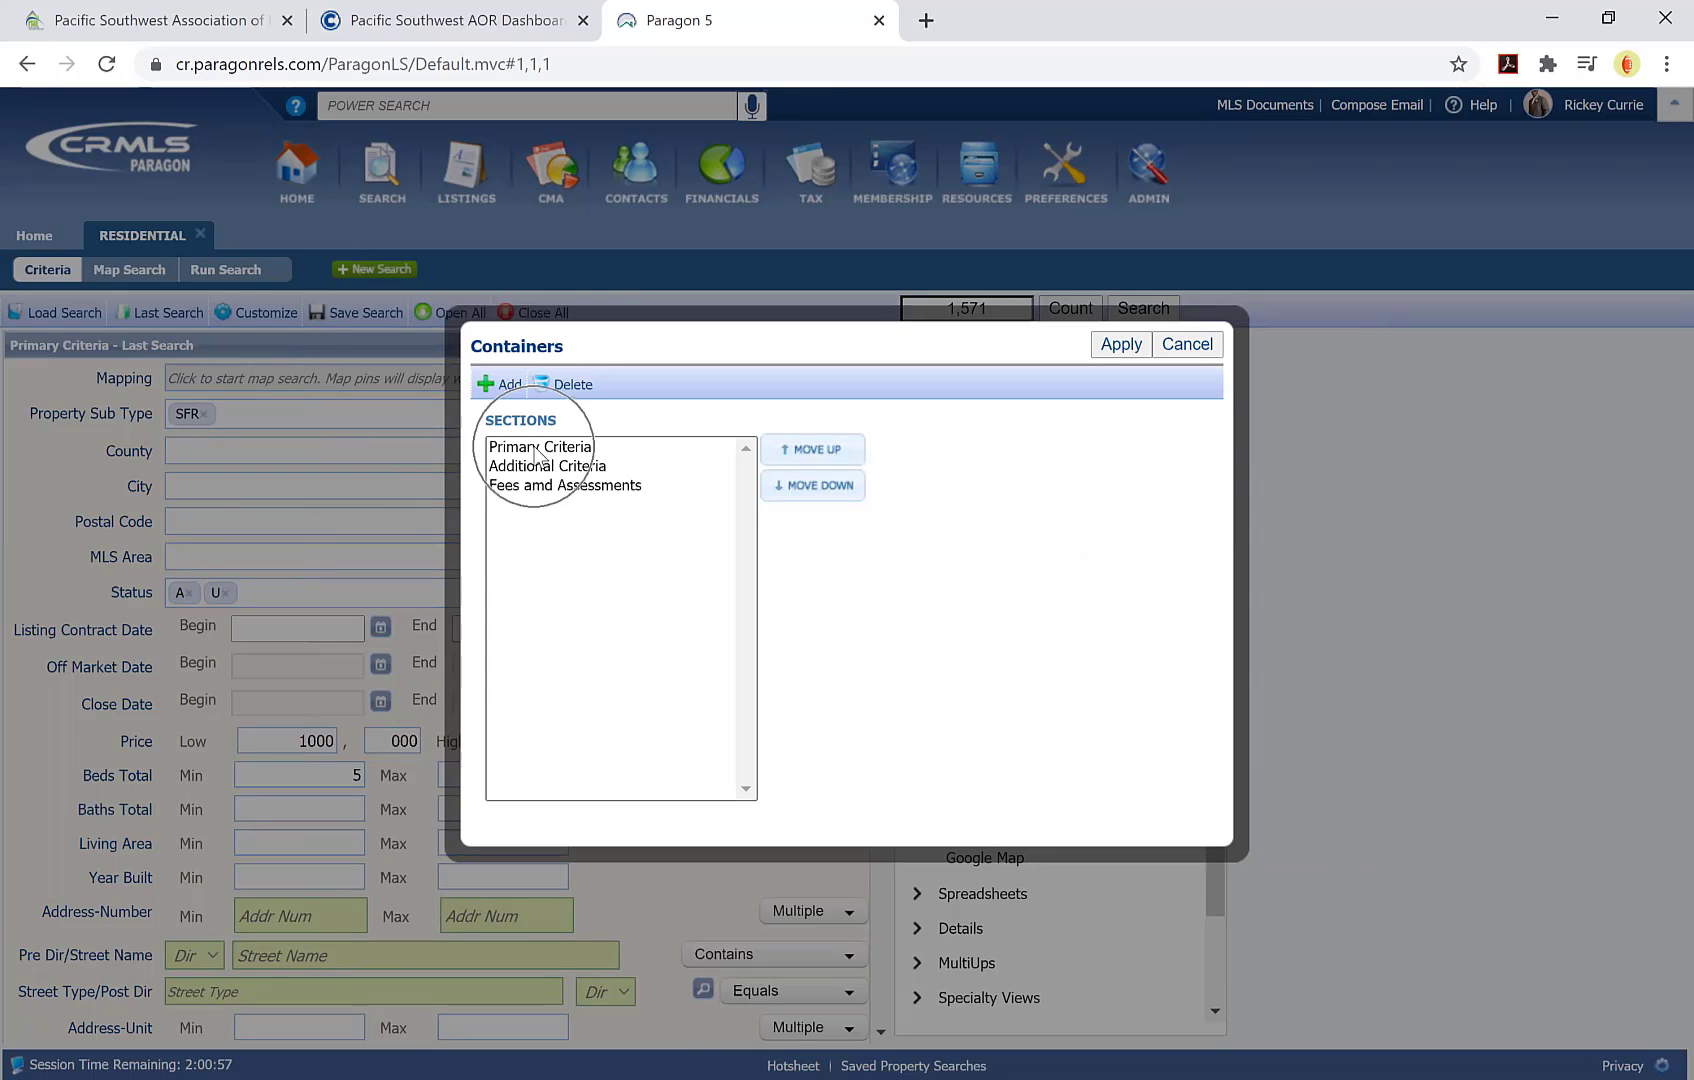
{"action": "left_click", "coordinate": [535, 456]}
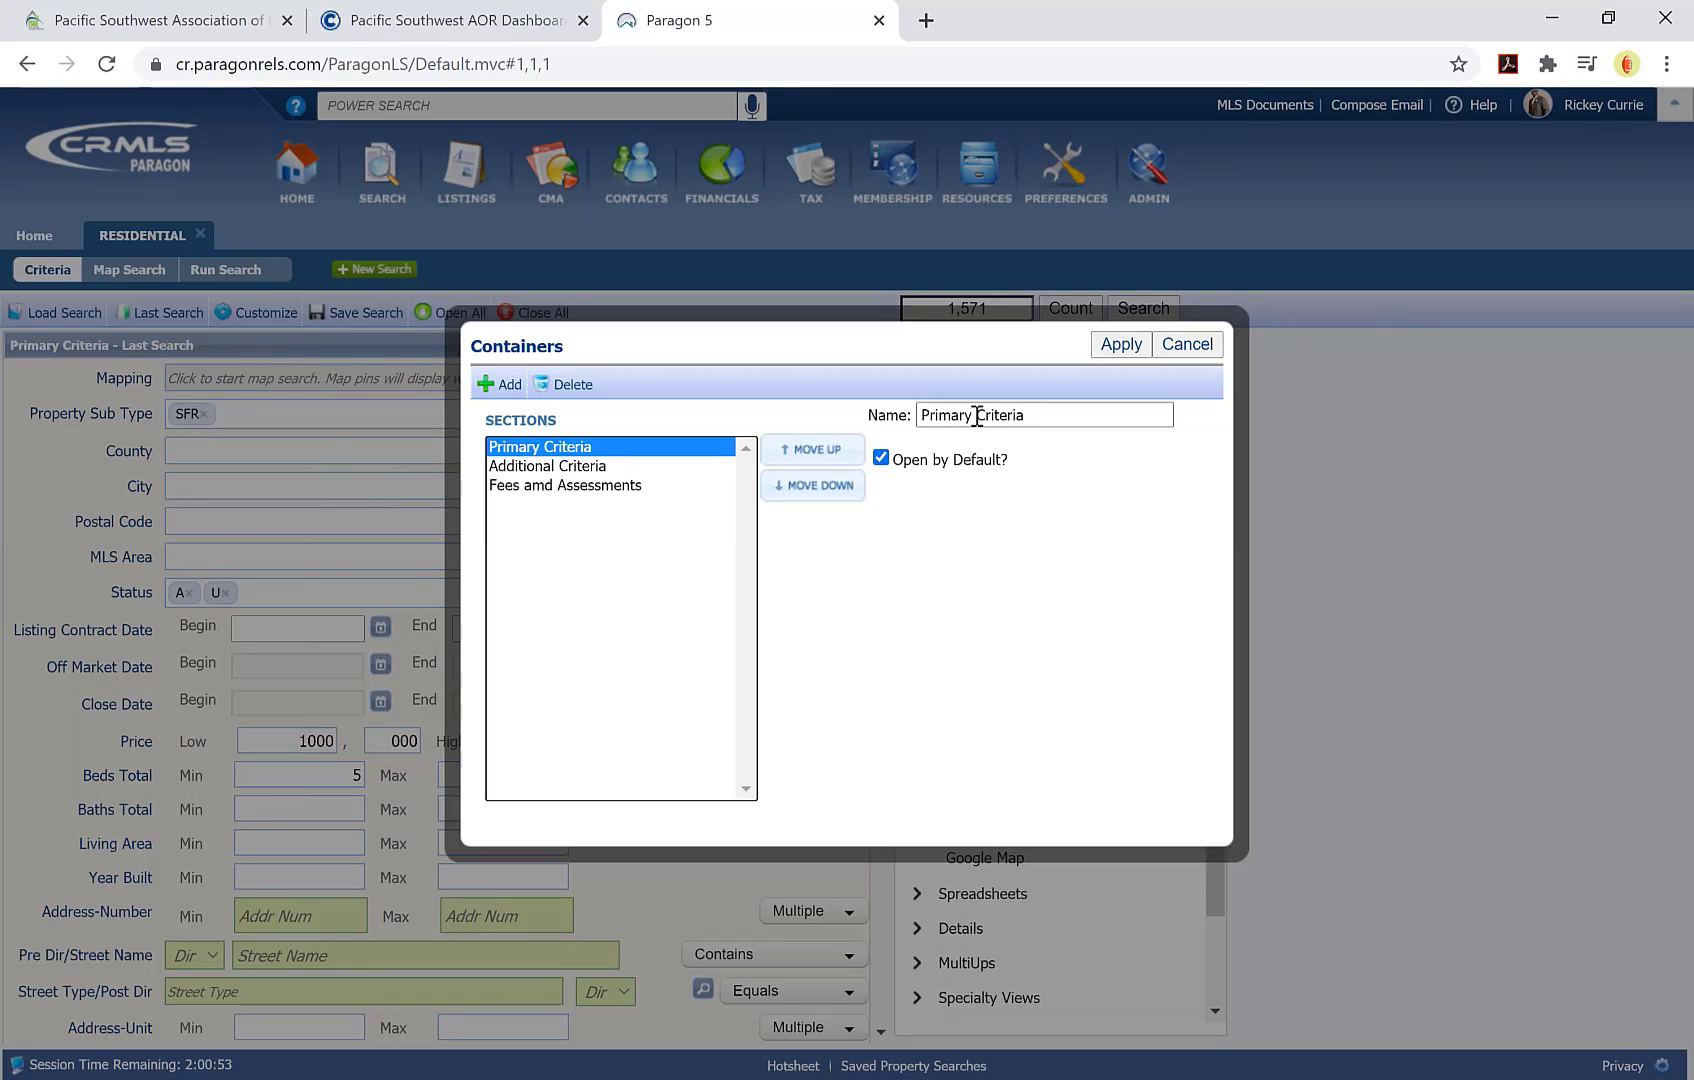
{"action": "left_click_drag", "start_coordinate": [977, 415], "coordinate": [873, 414]}
{"action": "type", "text": "R"}
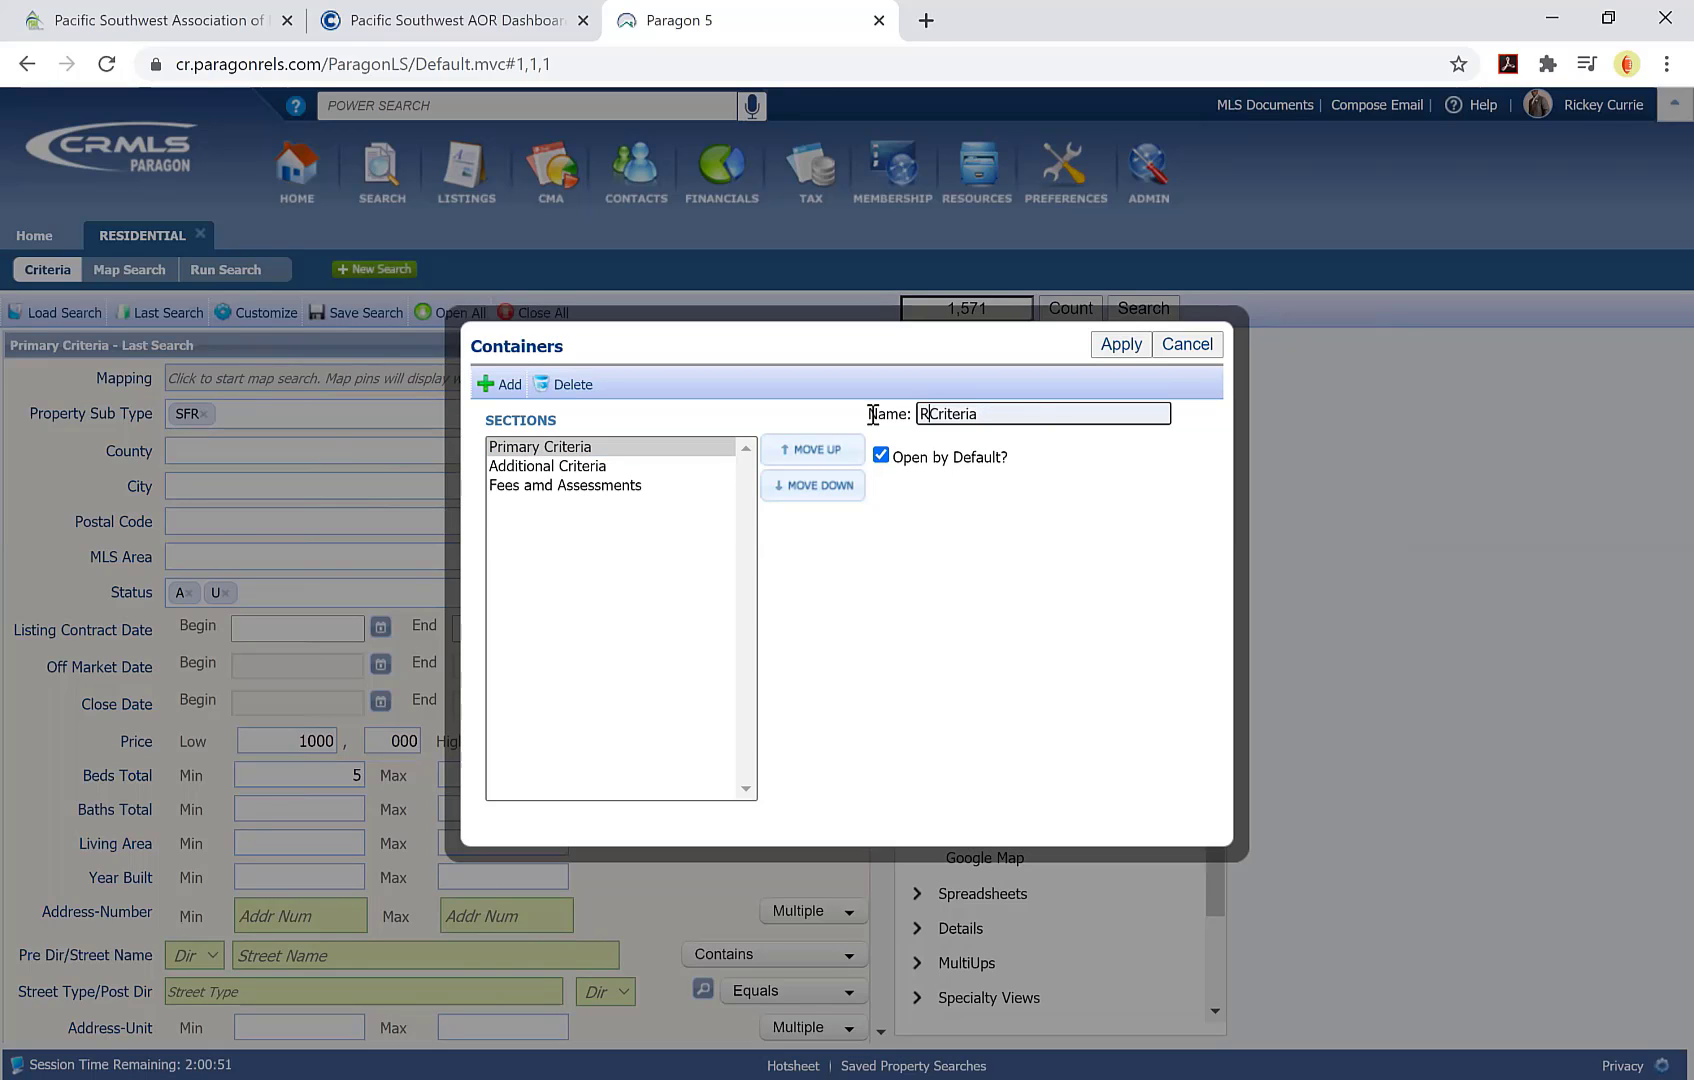
{"action": "type", "text": "ickey's"}
{"action": "left_click", "coordinate": [682, 529]}
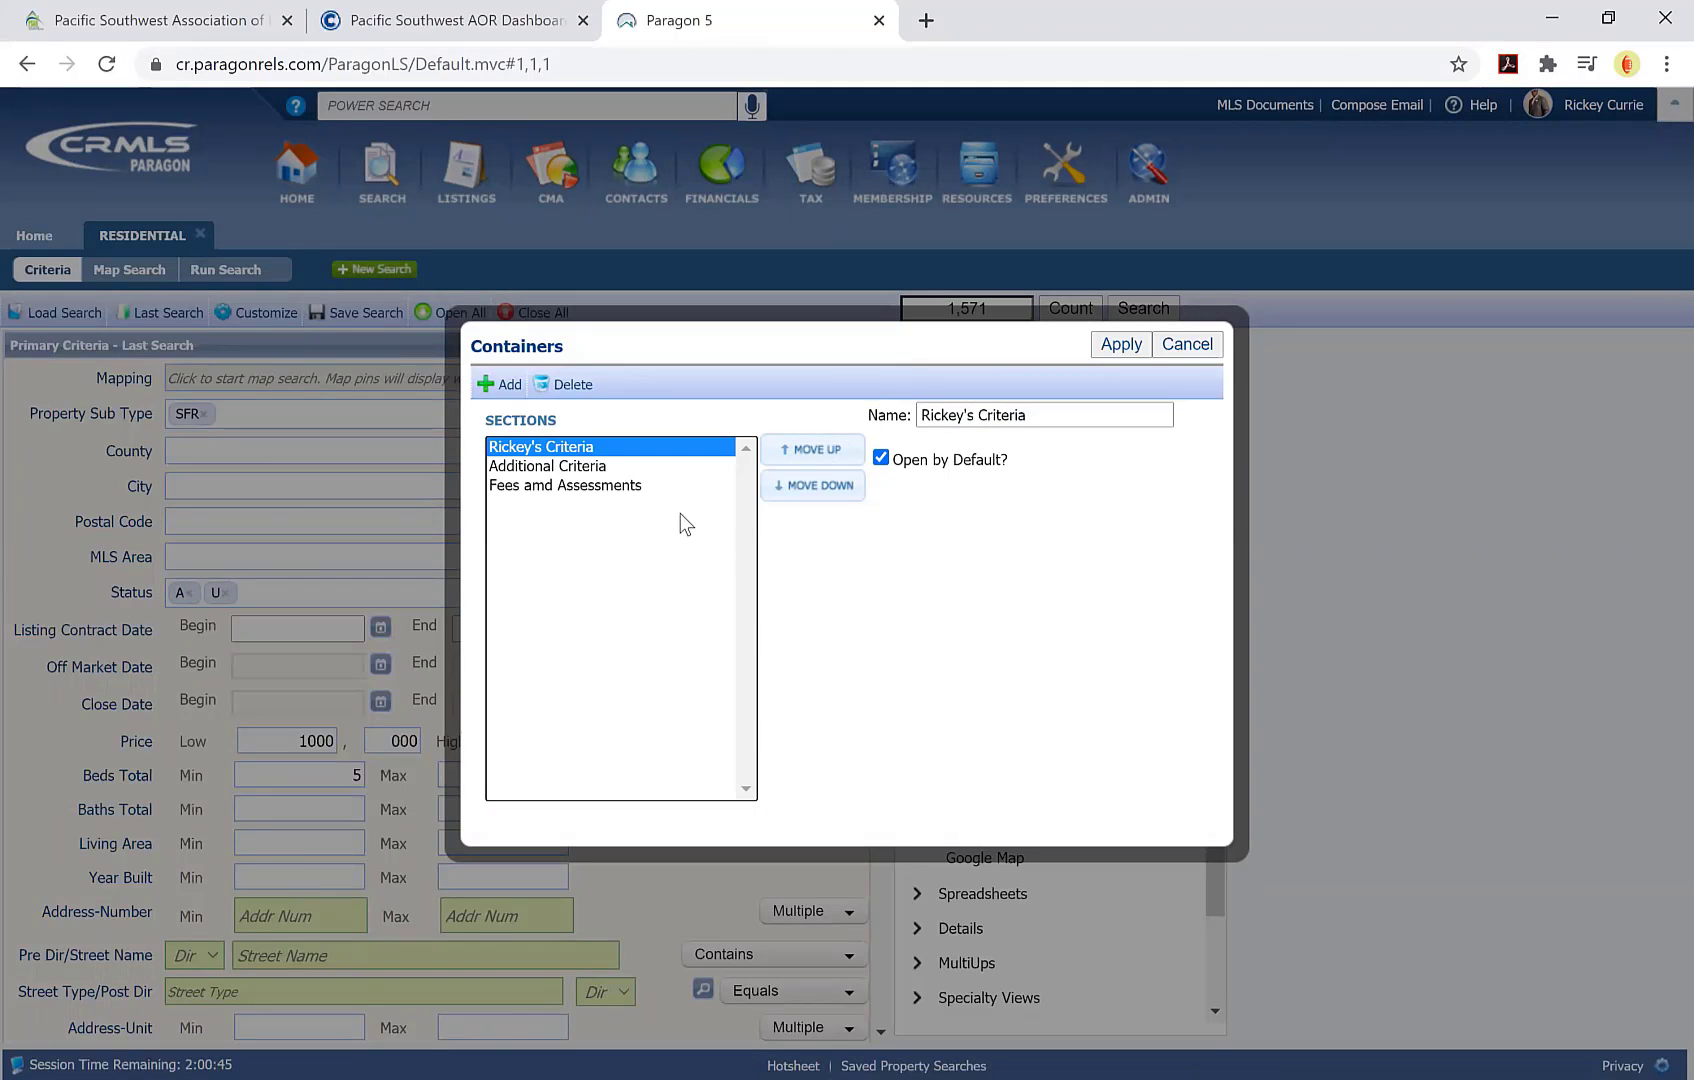
Step: Add a new container section and name it Mobile
{"action": "left_click", "coordinate": [496, 393]}
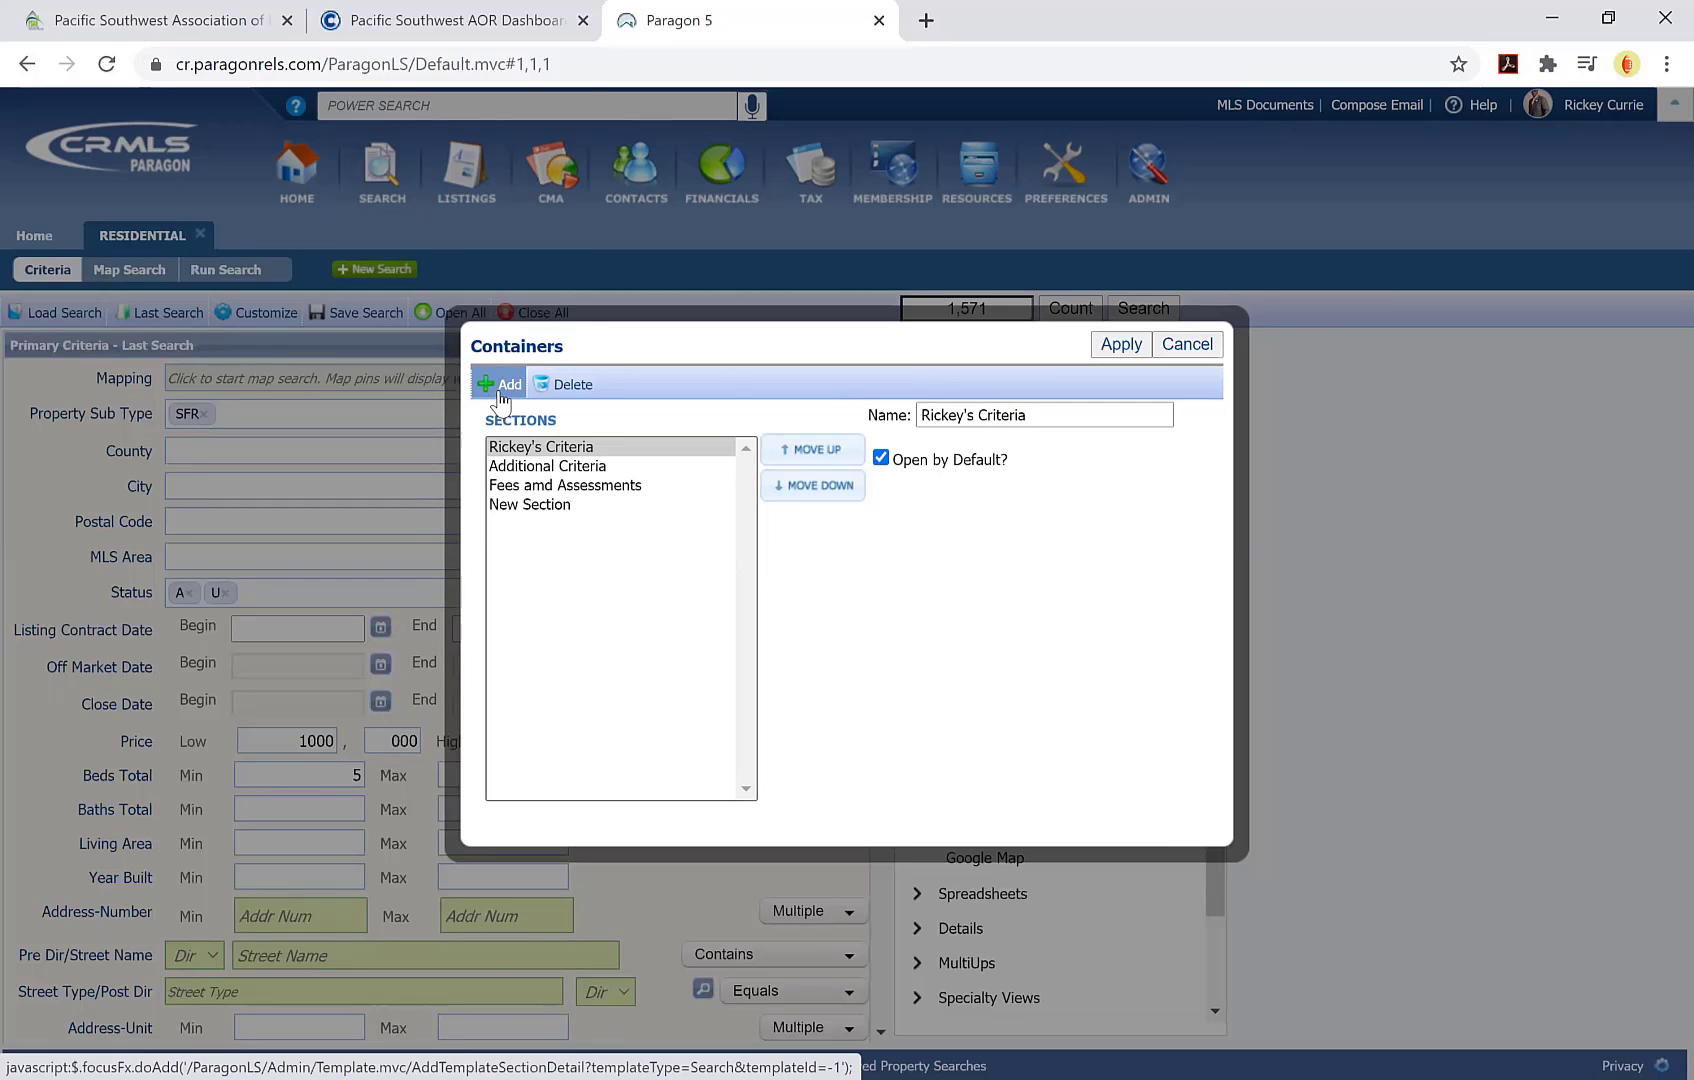
{"action": "left_click", "coordinate": [550, 510]}
{"action": "left_click", "coordinate": [940, 418]}
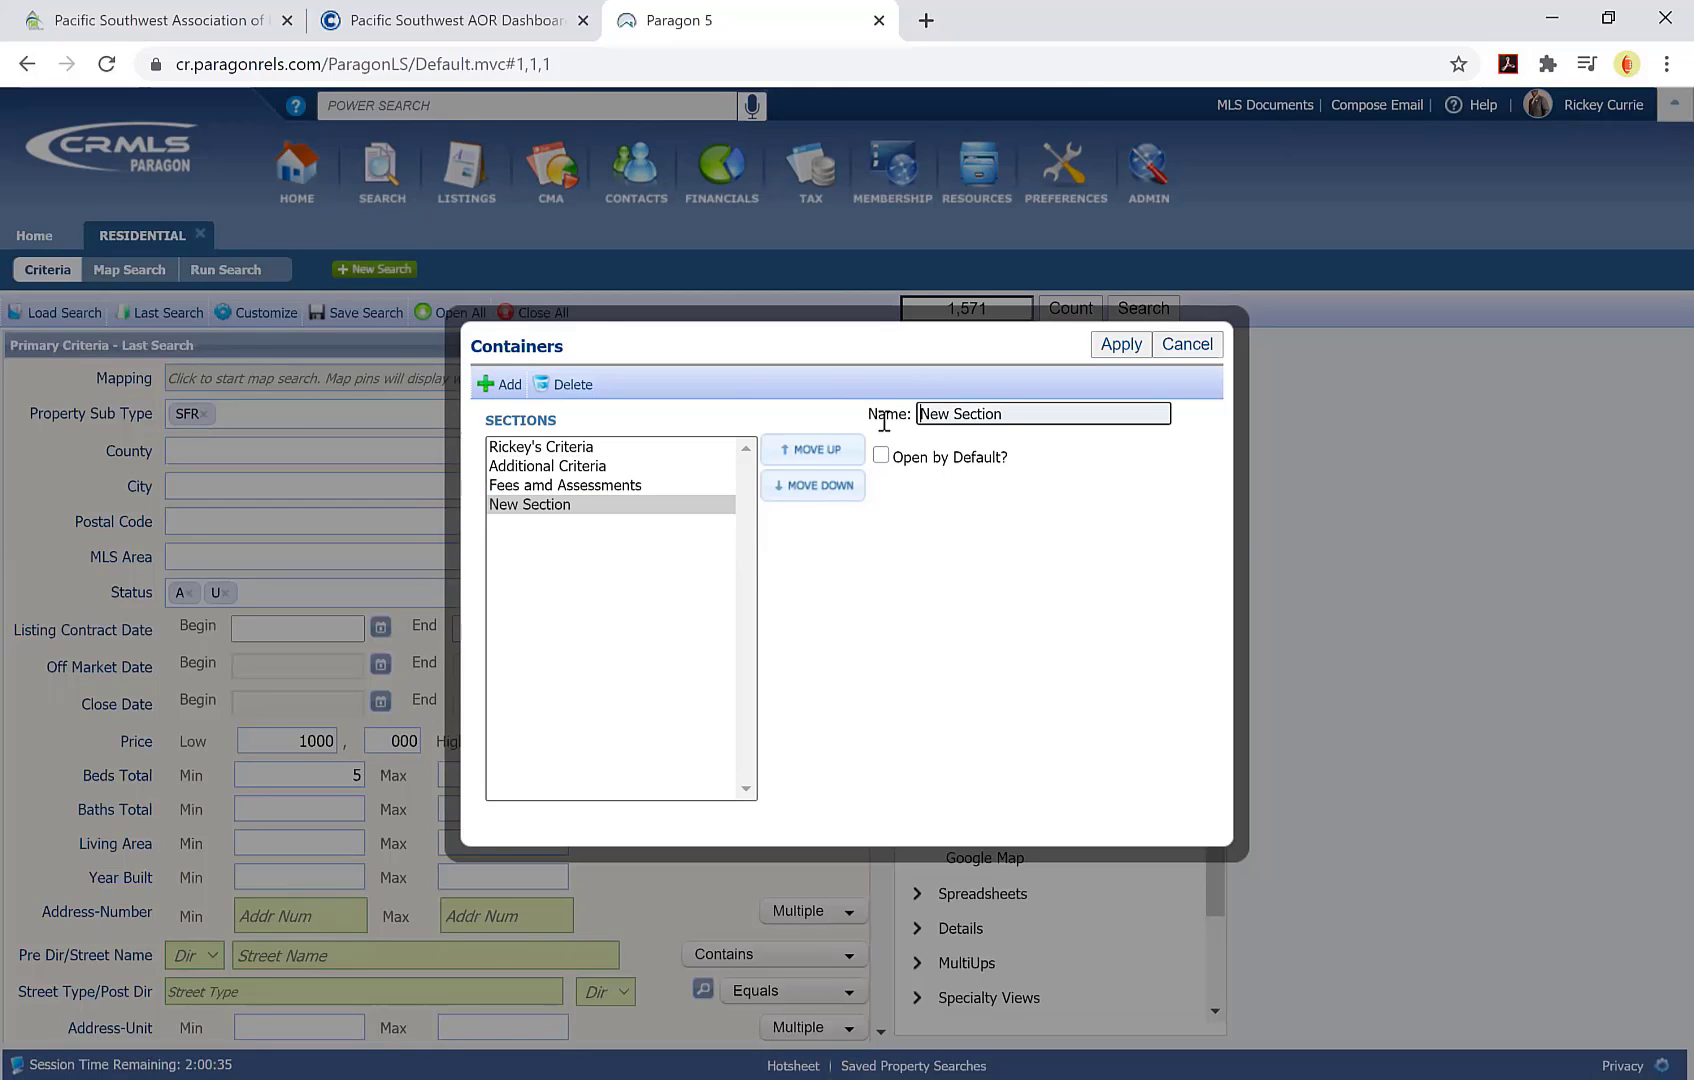
{"action": "triple_click", "coordinate": [1012, 415]}
{"action": "type", "text": "Mobile"}
{"action": "left_click", "coordinate": [663, 604]}
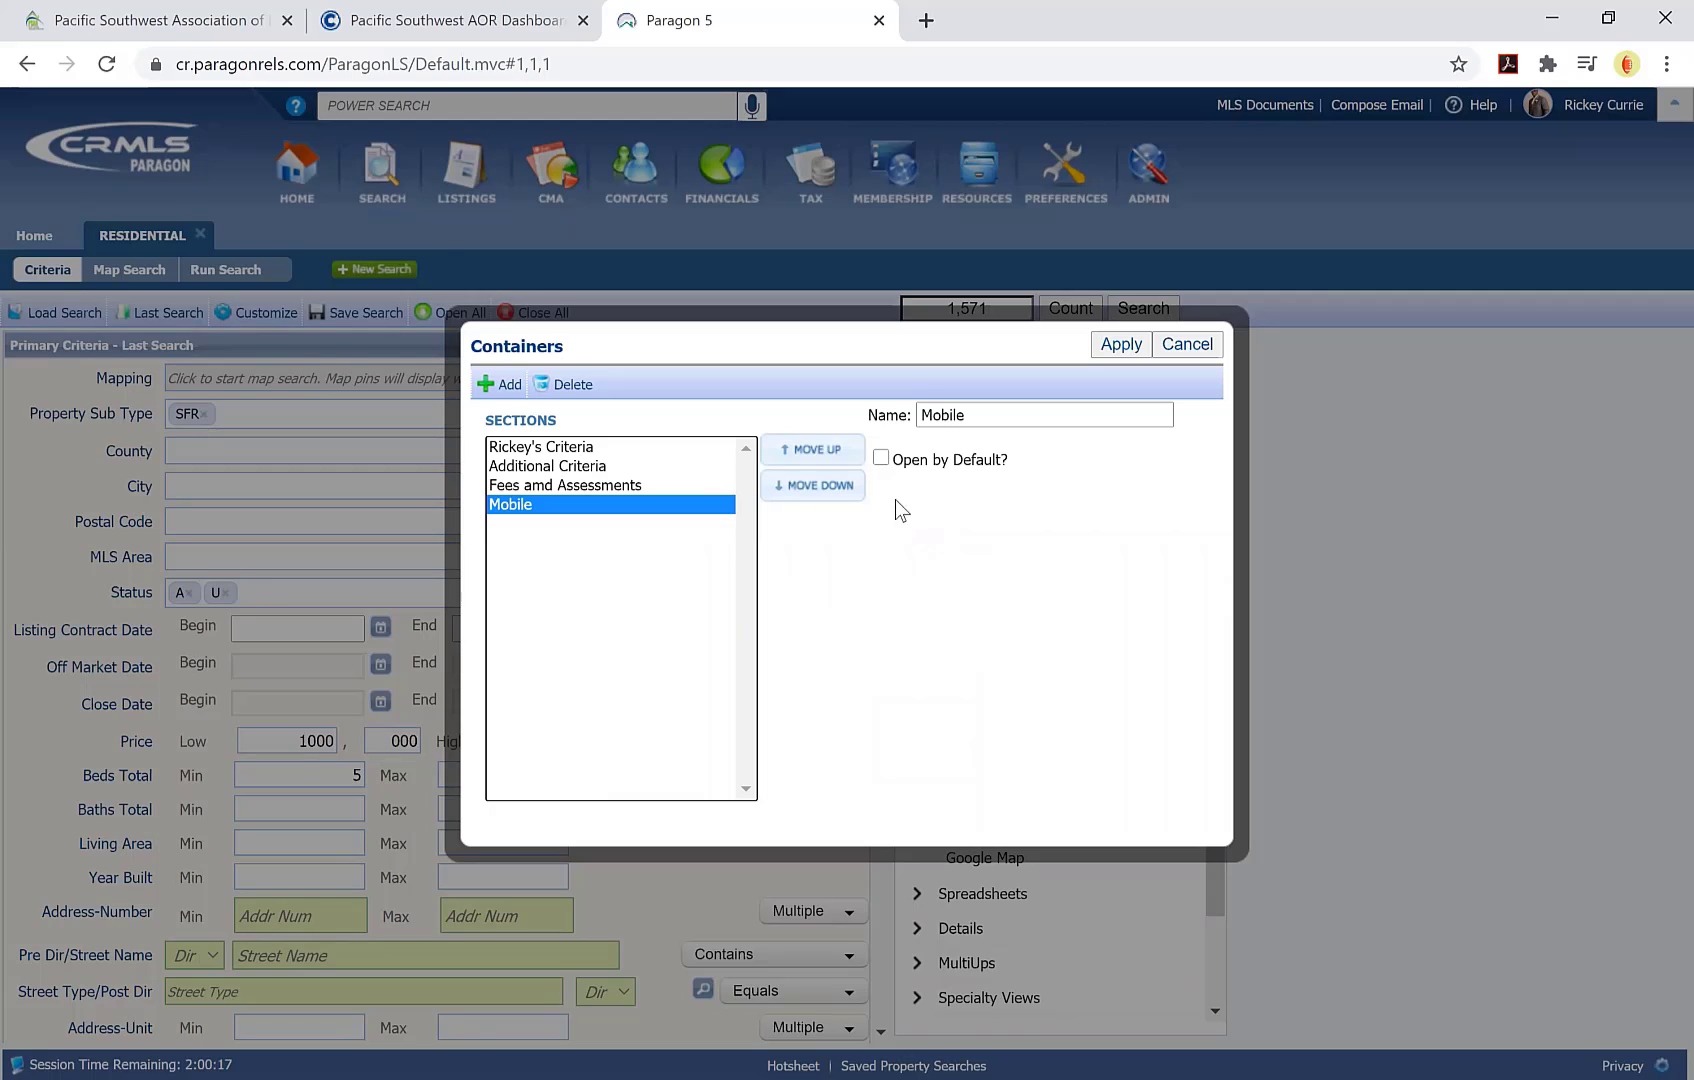
Step: Set the Mobile container to open by default and apply the container changes to the search form
{"action": "left_click", "coordinate": [881, 458]}
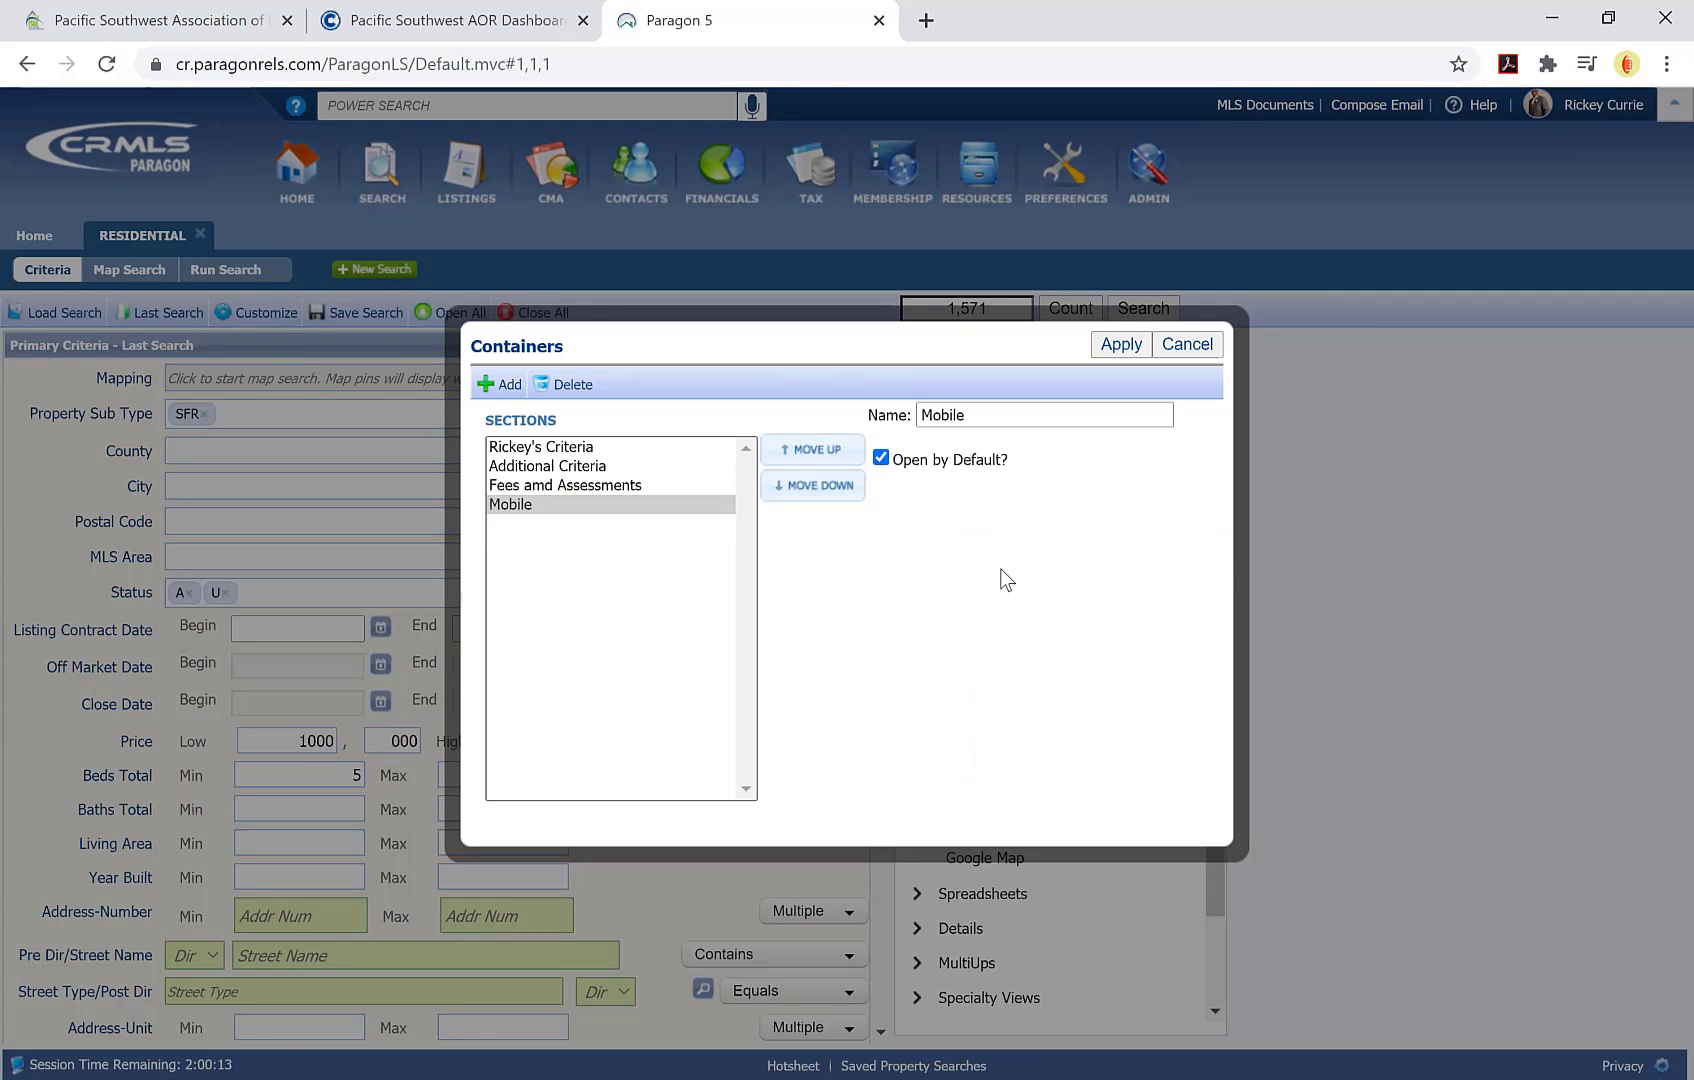
{"action": "left_click", "coordinate": [607, 485]}
{"action": "left_click", "coordinate": [584, 398]}
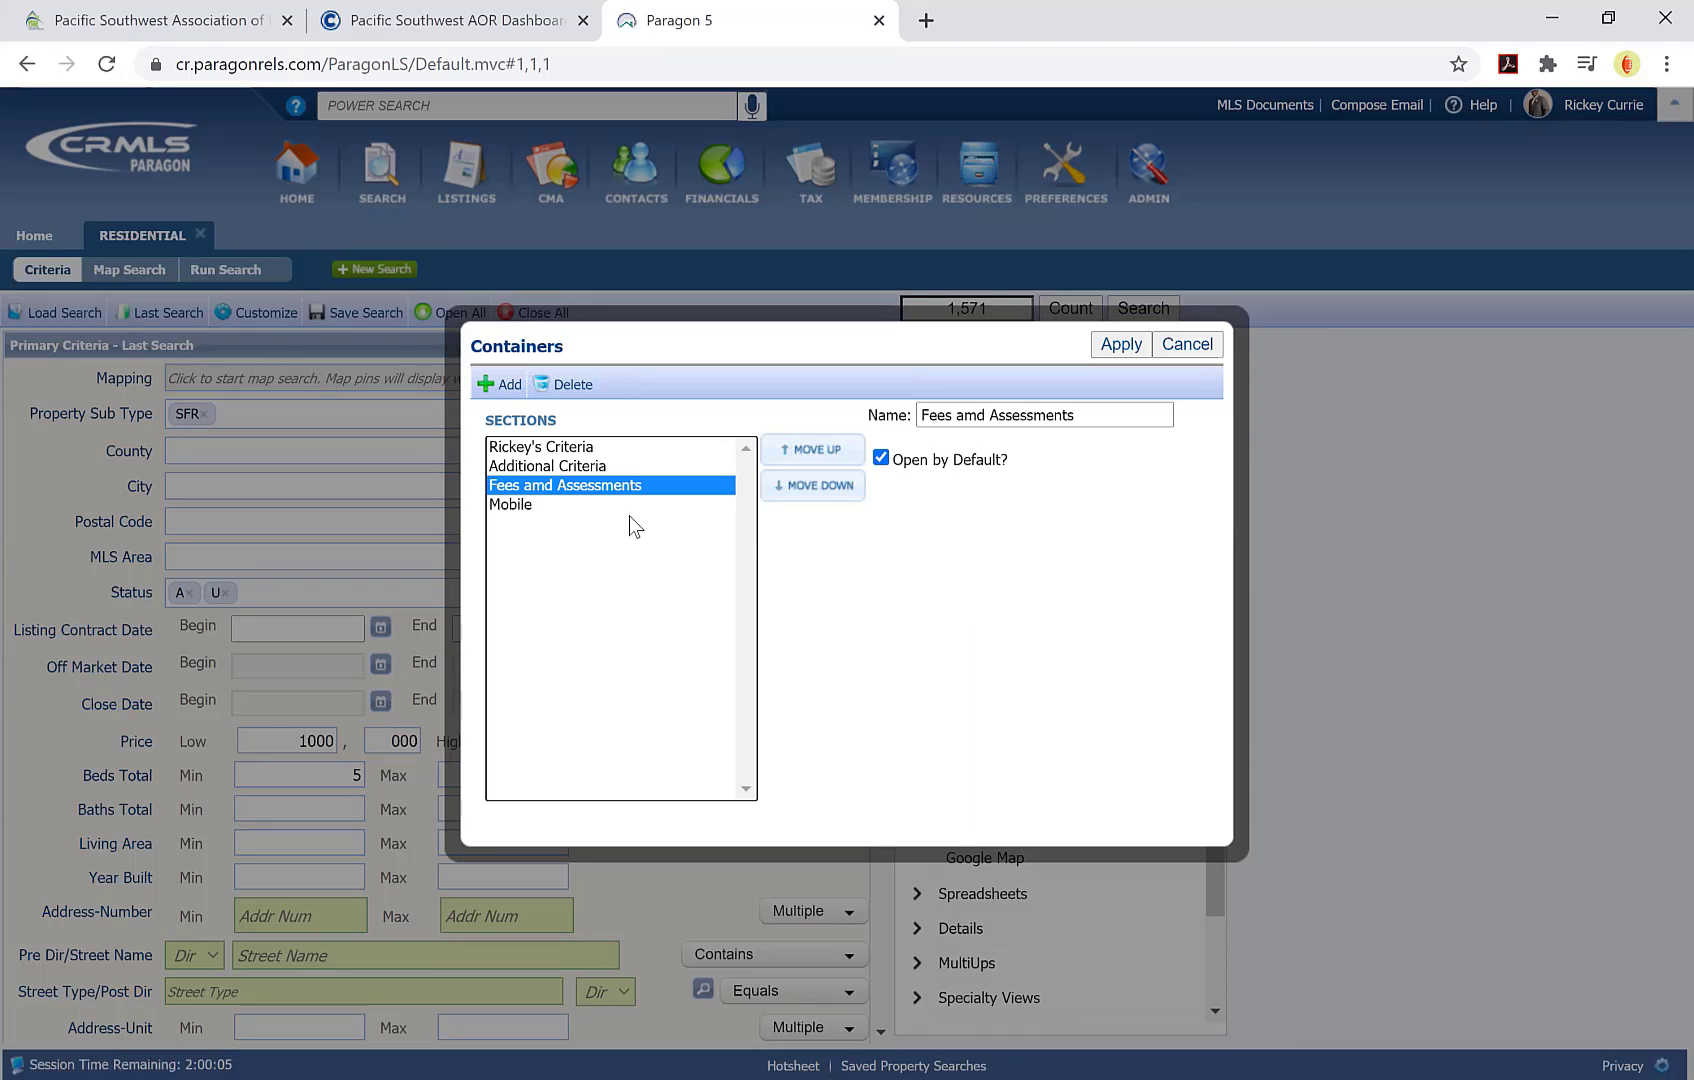
{"action": "left_click", "coordinate": [1120, 344]}
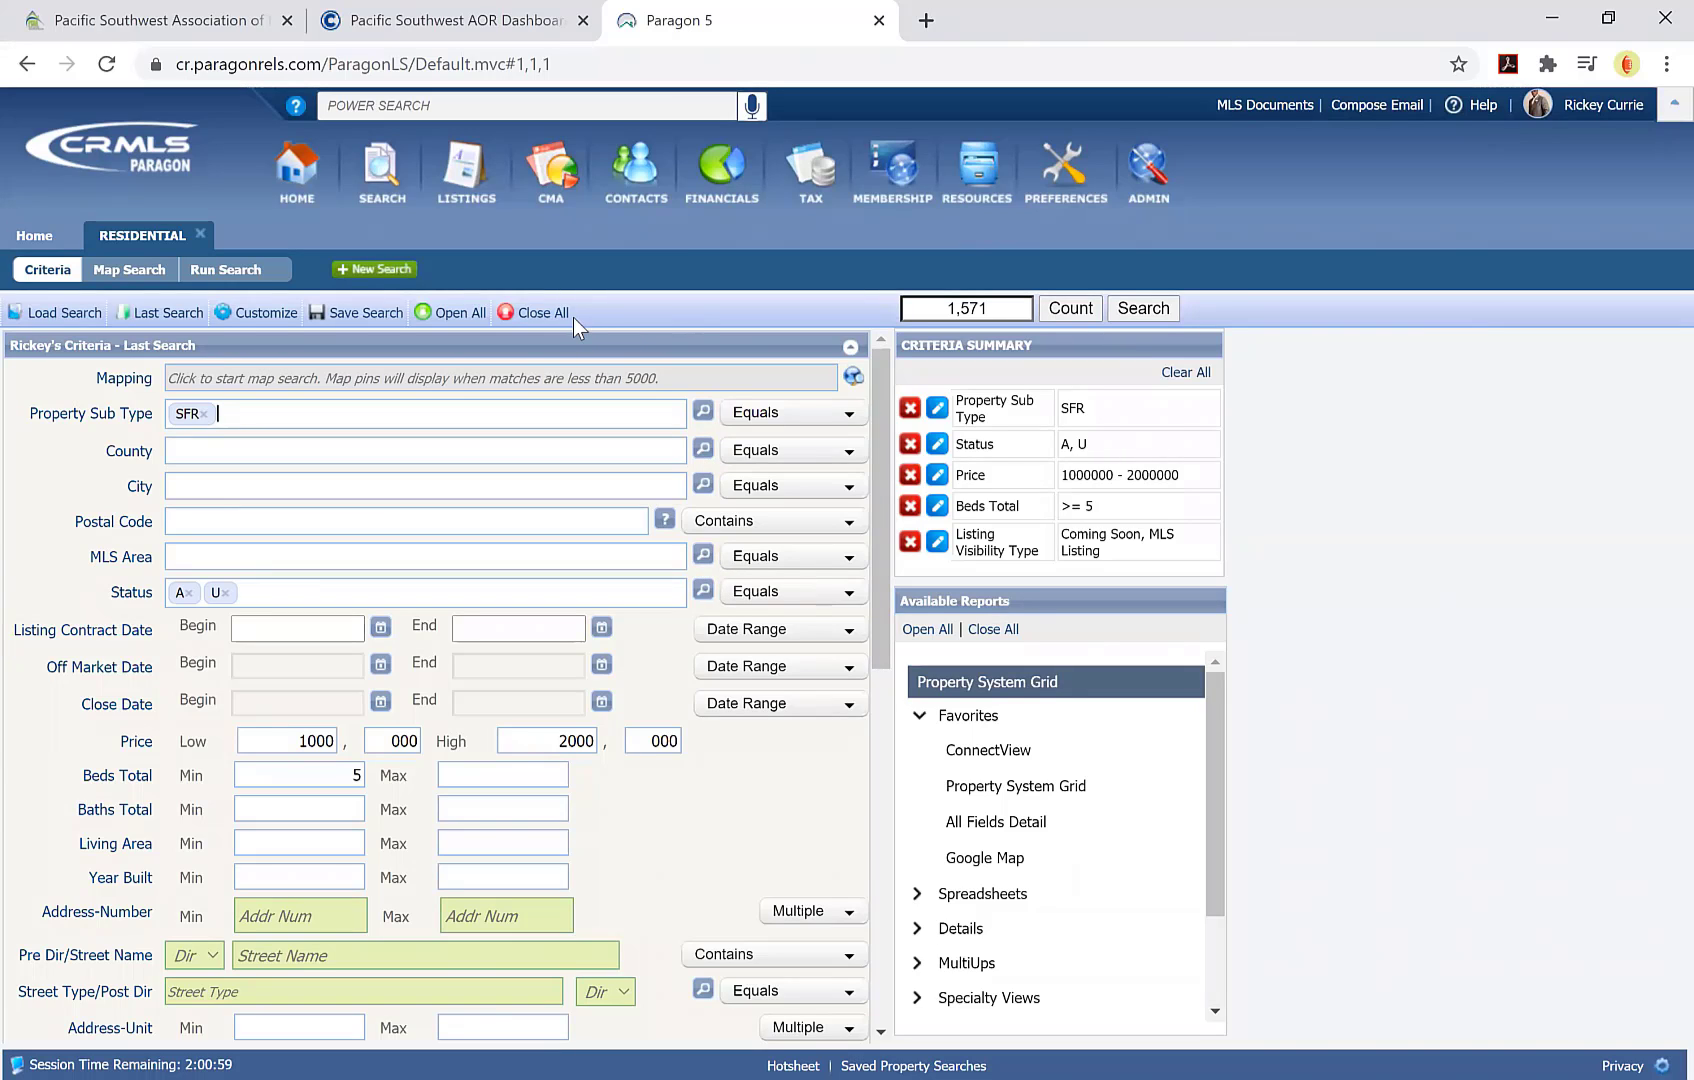
{"action": "left_click", "coordinate": [568, 326]}
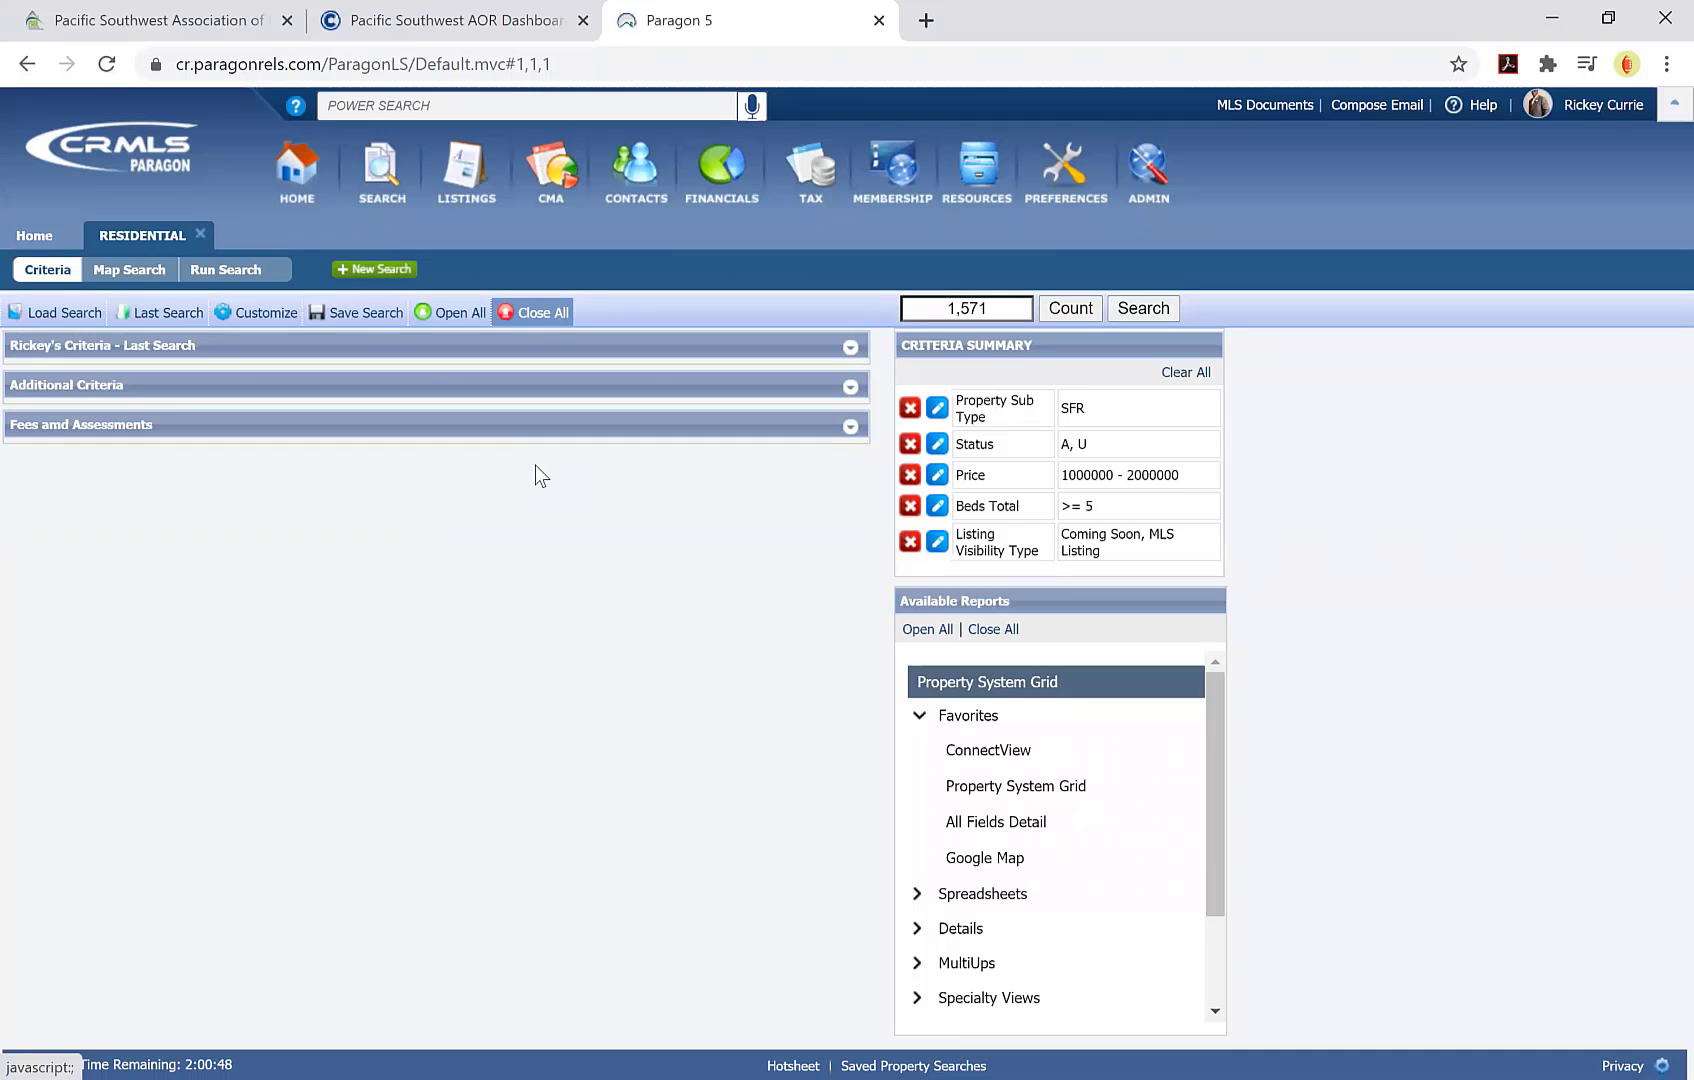
{"action": "left_click", "coordinate": [469, 323]}
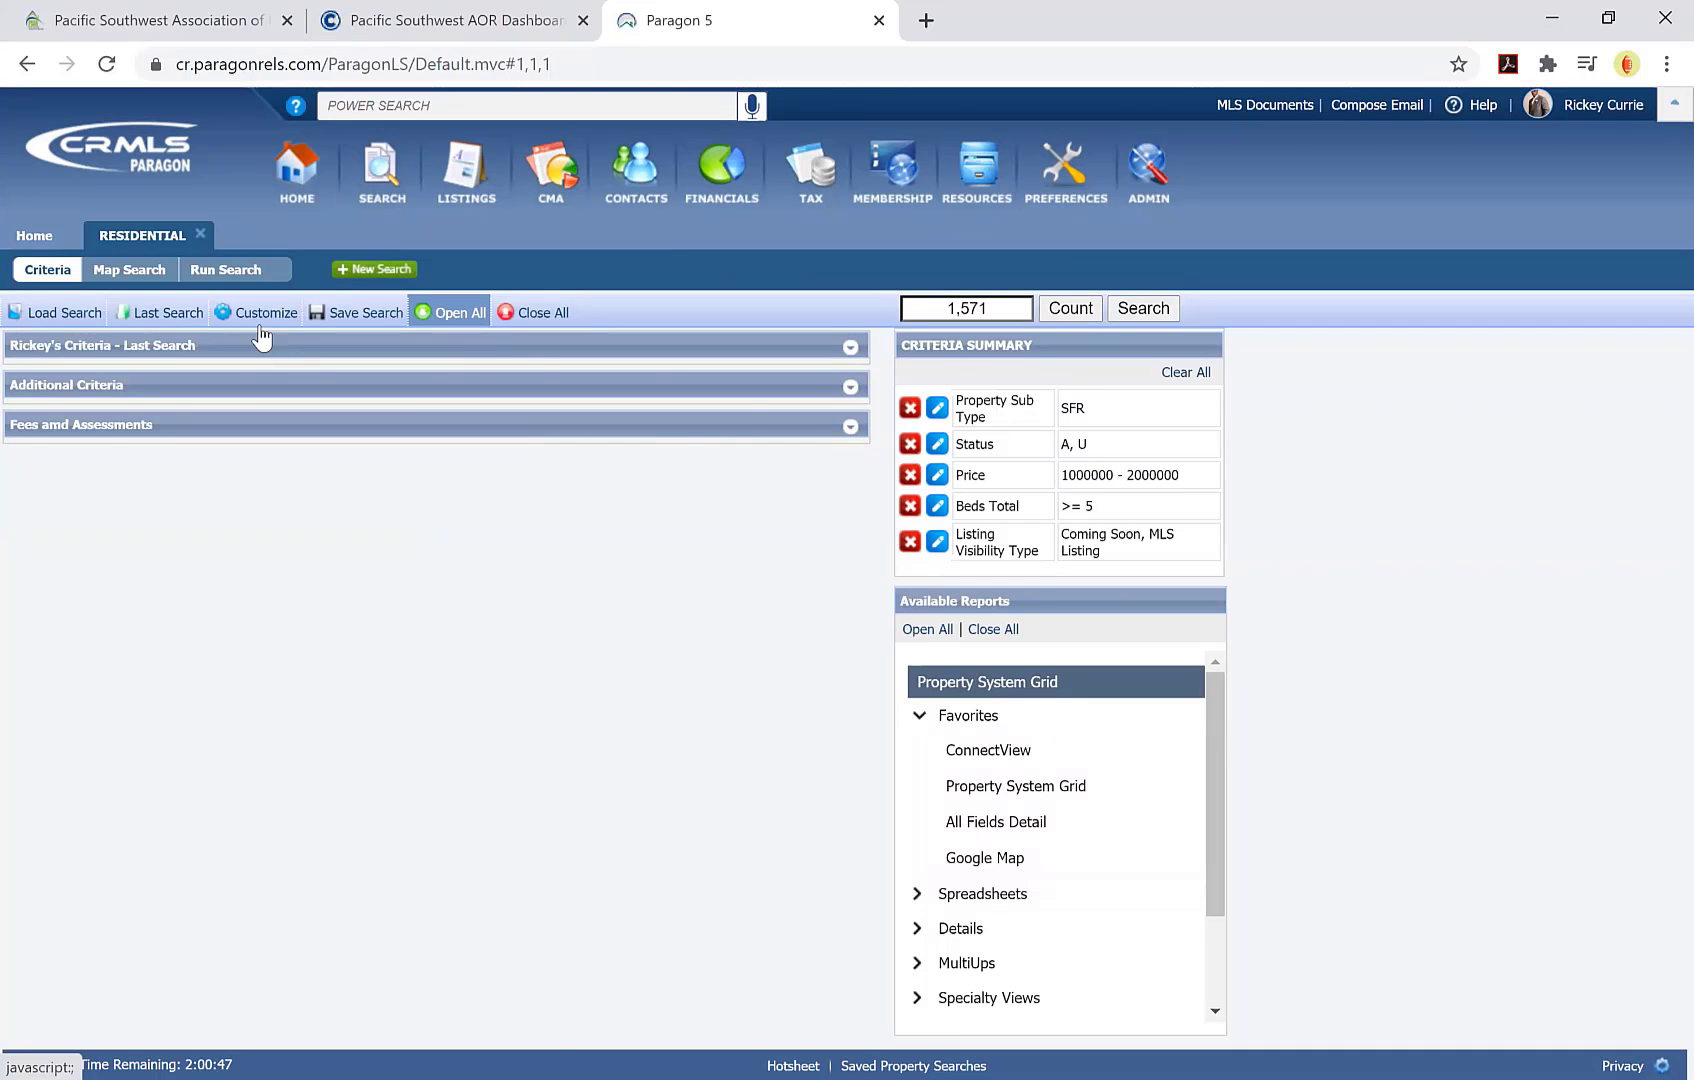
Step: Add the first six available fields, # of Units In Community through Addl Parcels?, to the Mobile container and apply the changes temporarily
{"action": "mouse_move", "coordinate": [270, 326]}
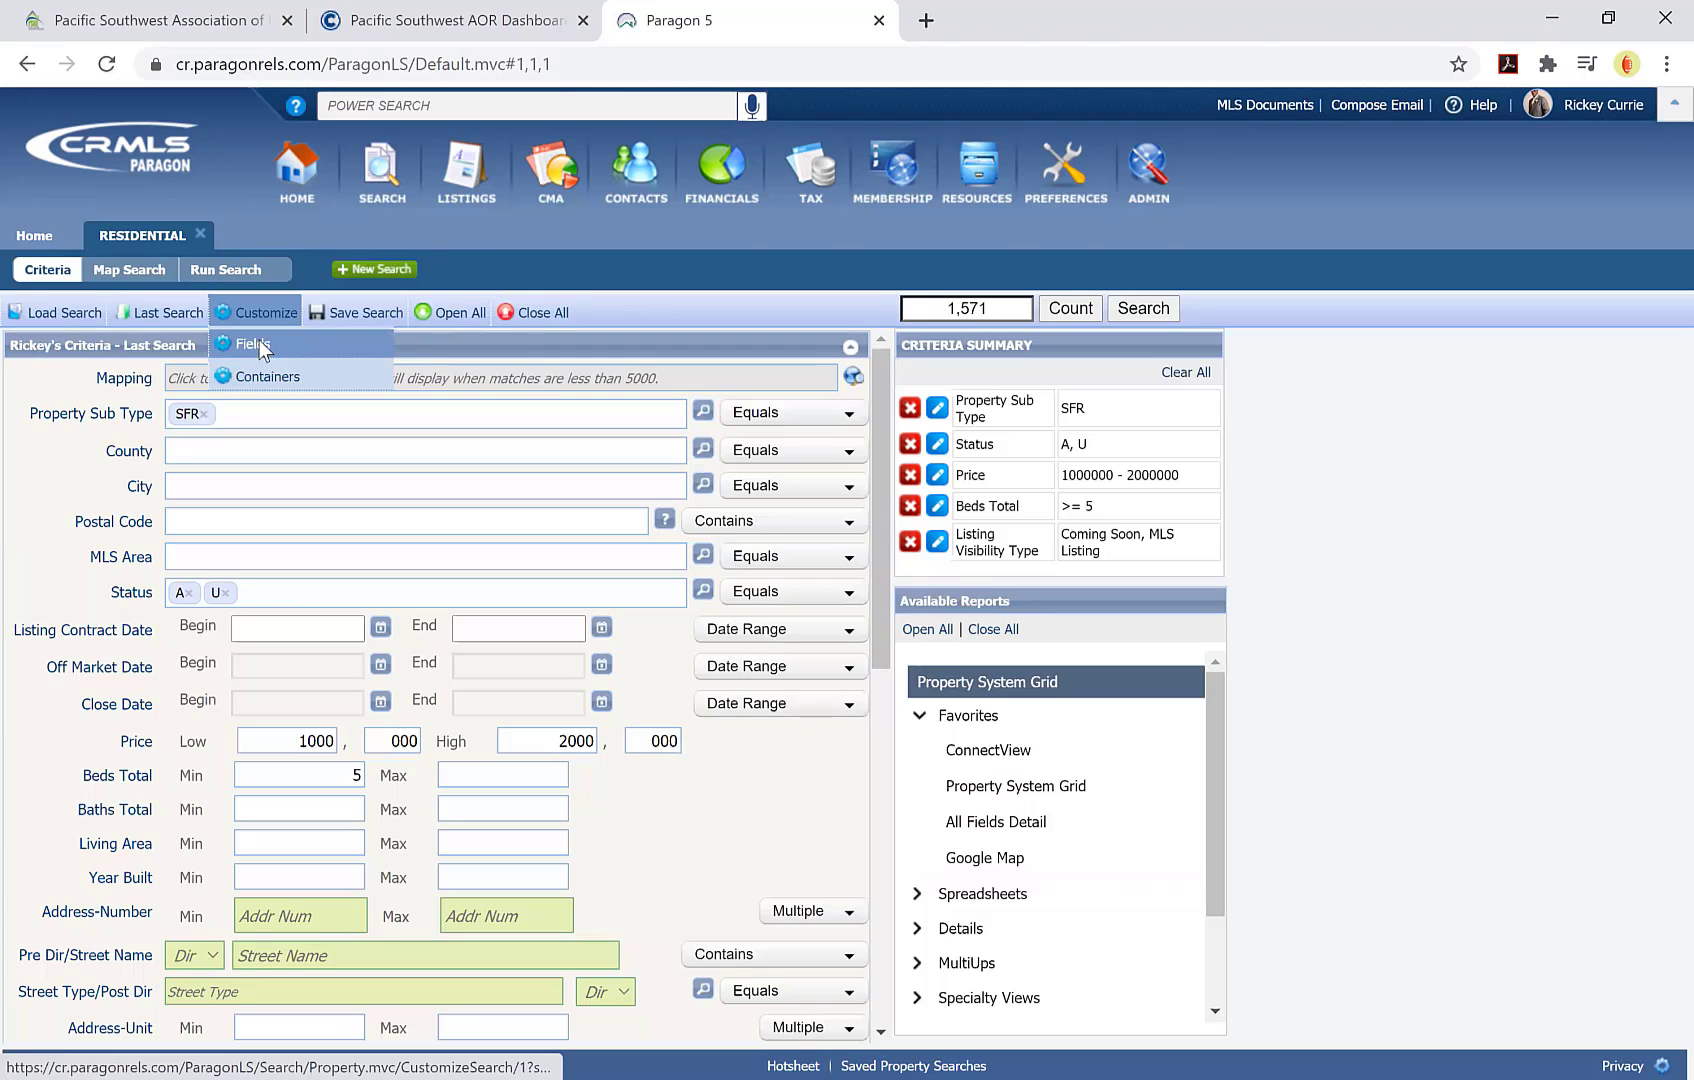
{"action": "left_click", "coordinate": [253, 344]}
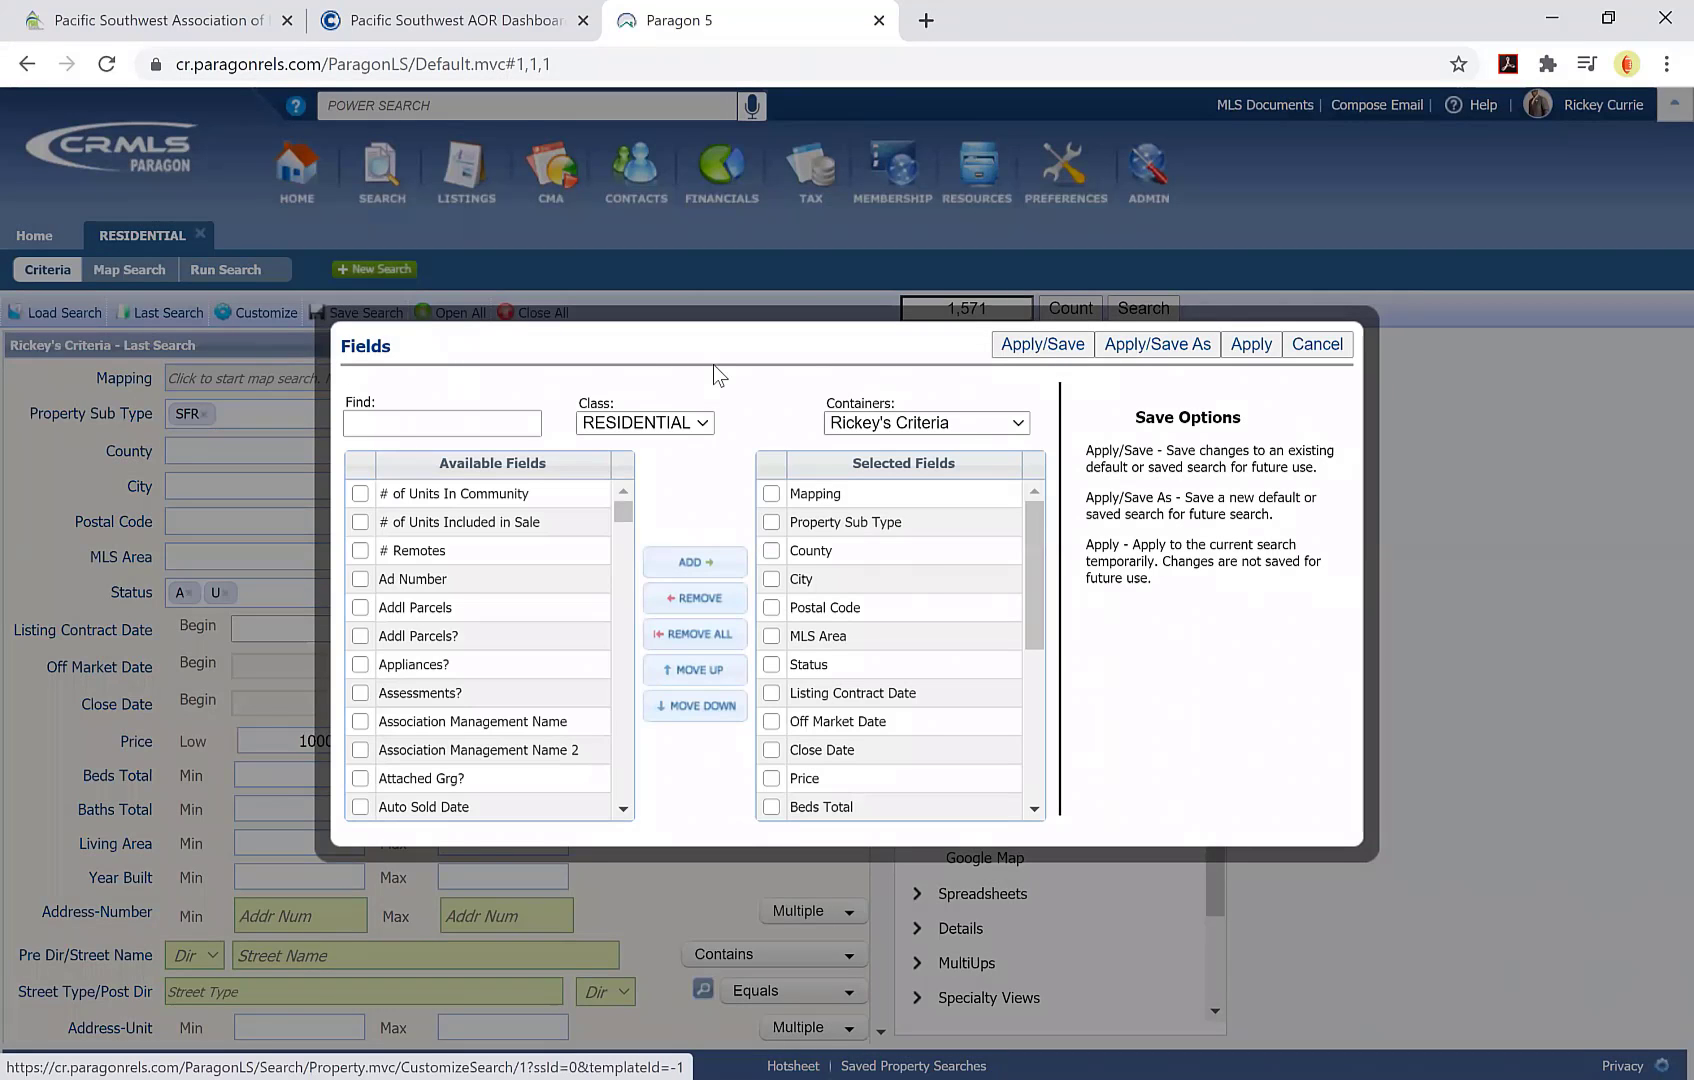
{"action": "left_click", "coordinate": [836, 418]}
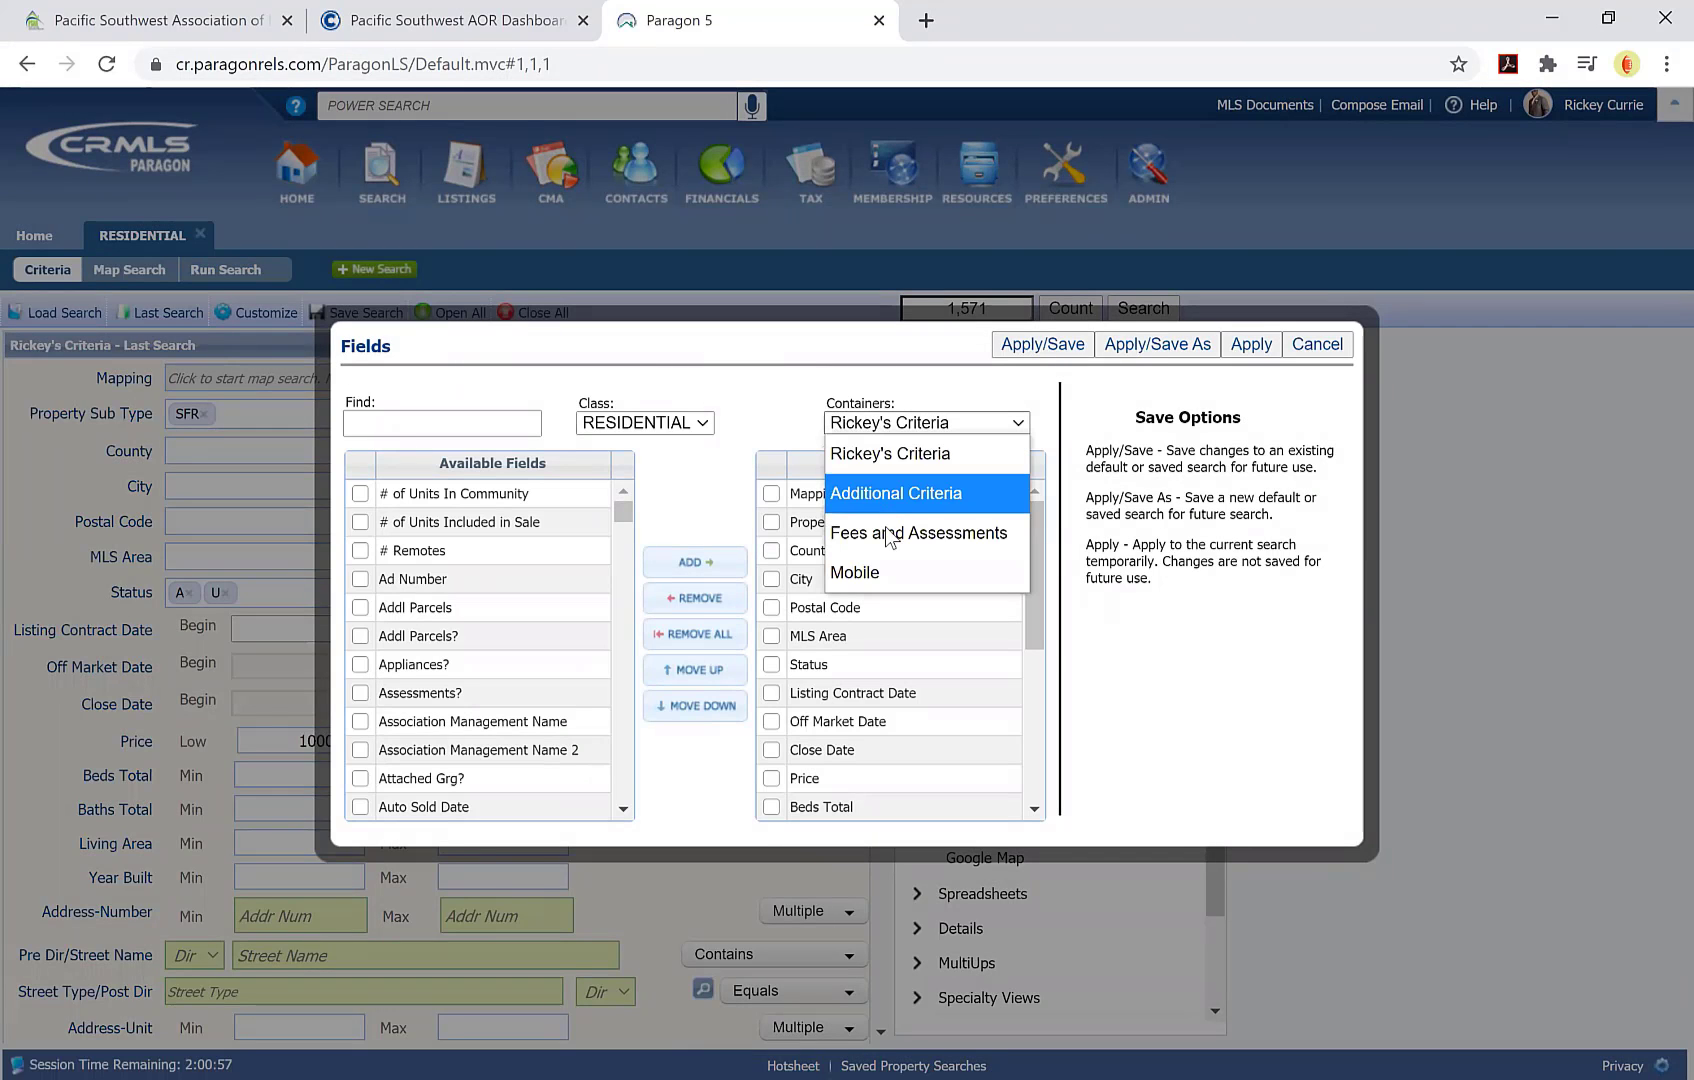
{"action": "left_click", "coordinate": [879, 571]}
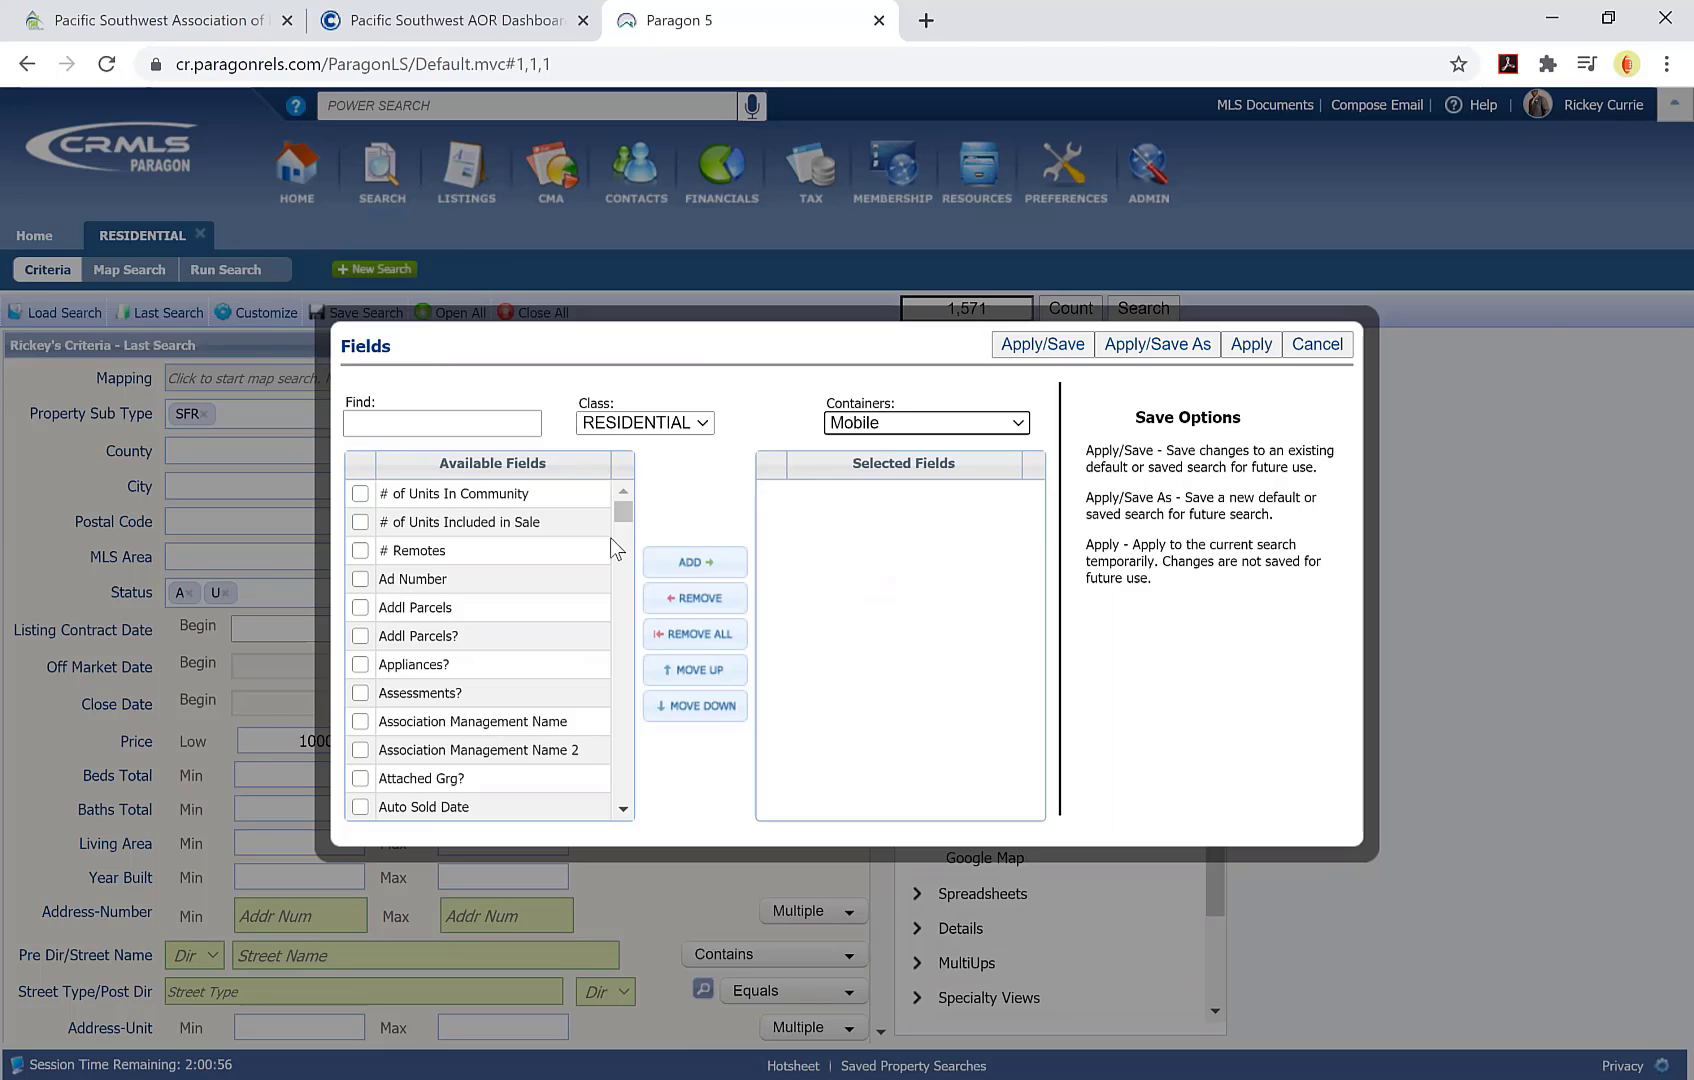
{"action": "left_click", "coordinate": [540, 494]}
{"action": "left_click", "coordinate": [543, 521]}
{"action": "left_click", "coordinate": [538, 550]}
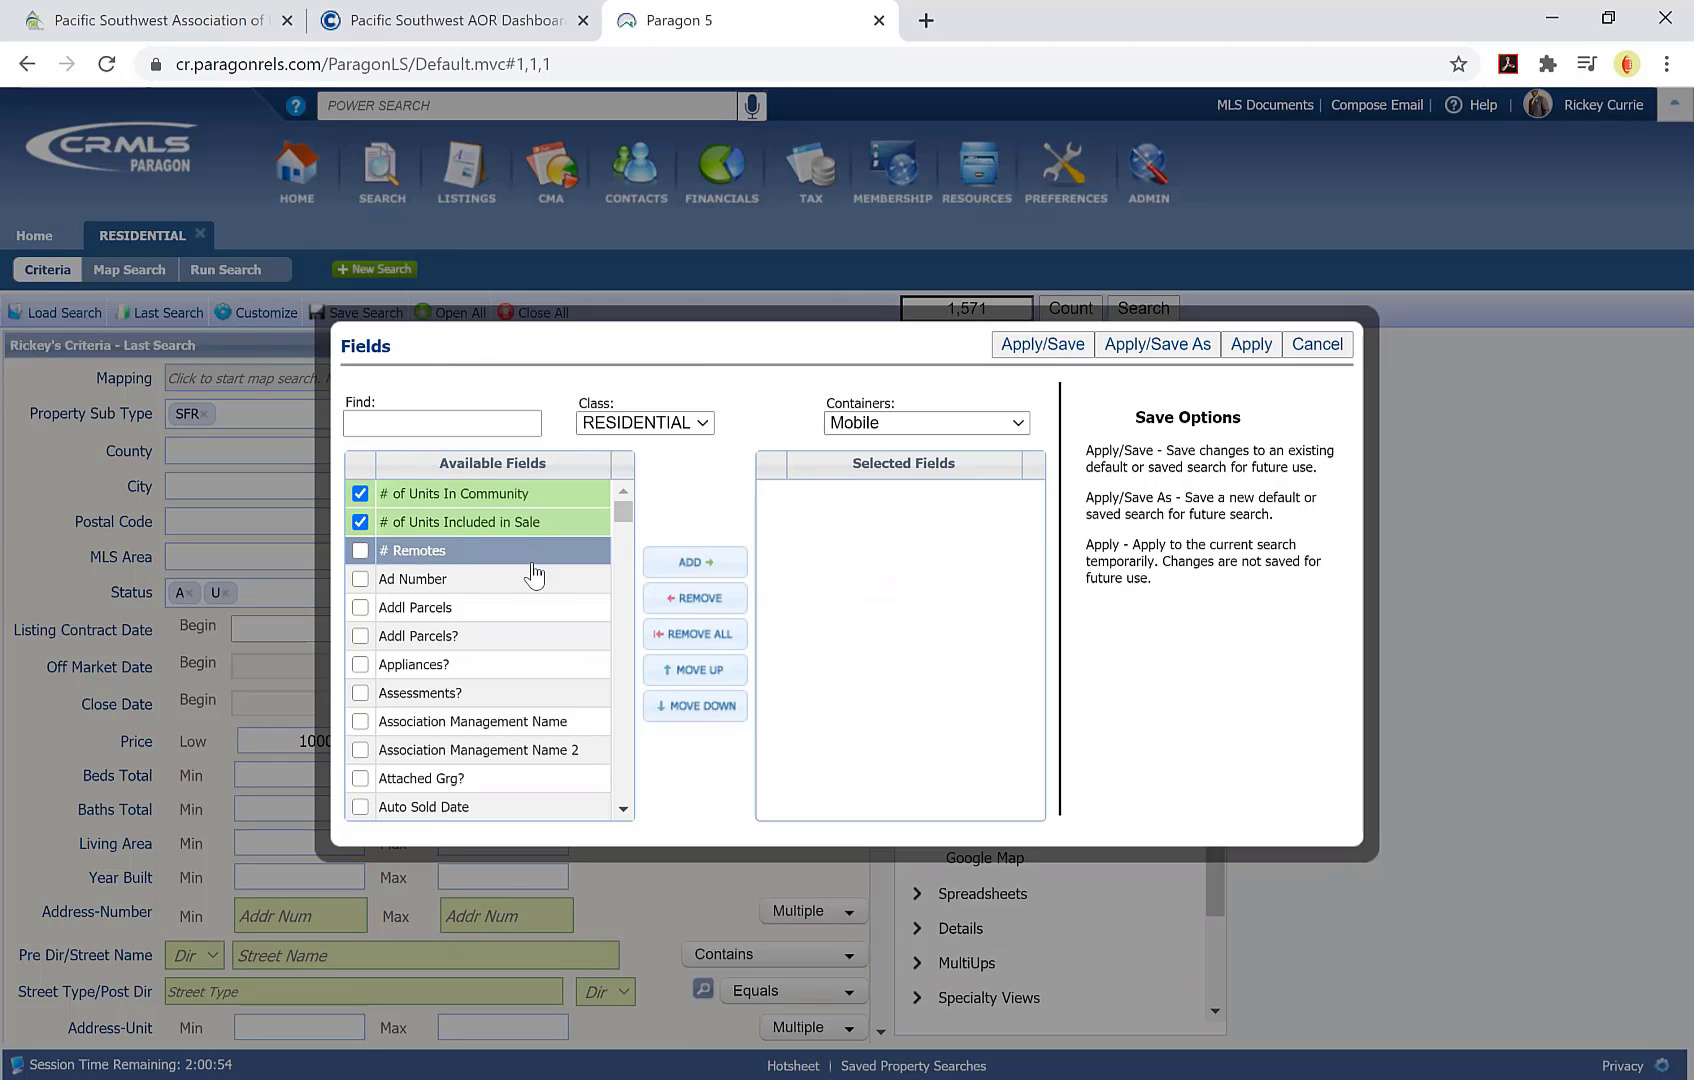
{"action": "left_click", "coordinate": [533, 578]}
{"action": "left_click", "coordinate": [531, 608]}
{"action": "left_click", "coordinate": [531, 608]}
{"action": "left_click", "coordinate": [531, 637]}
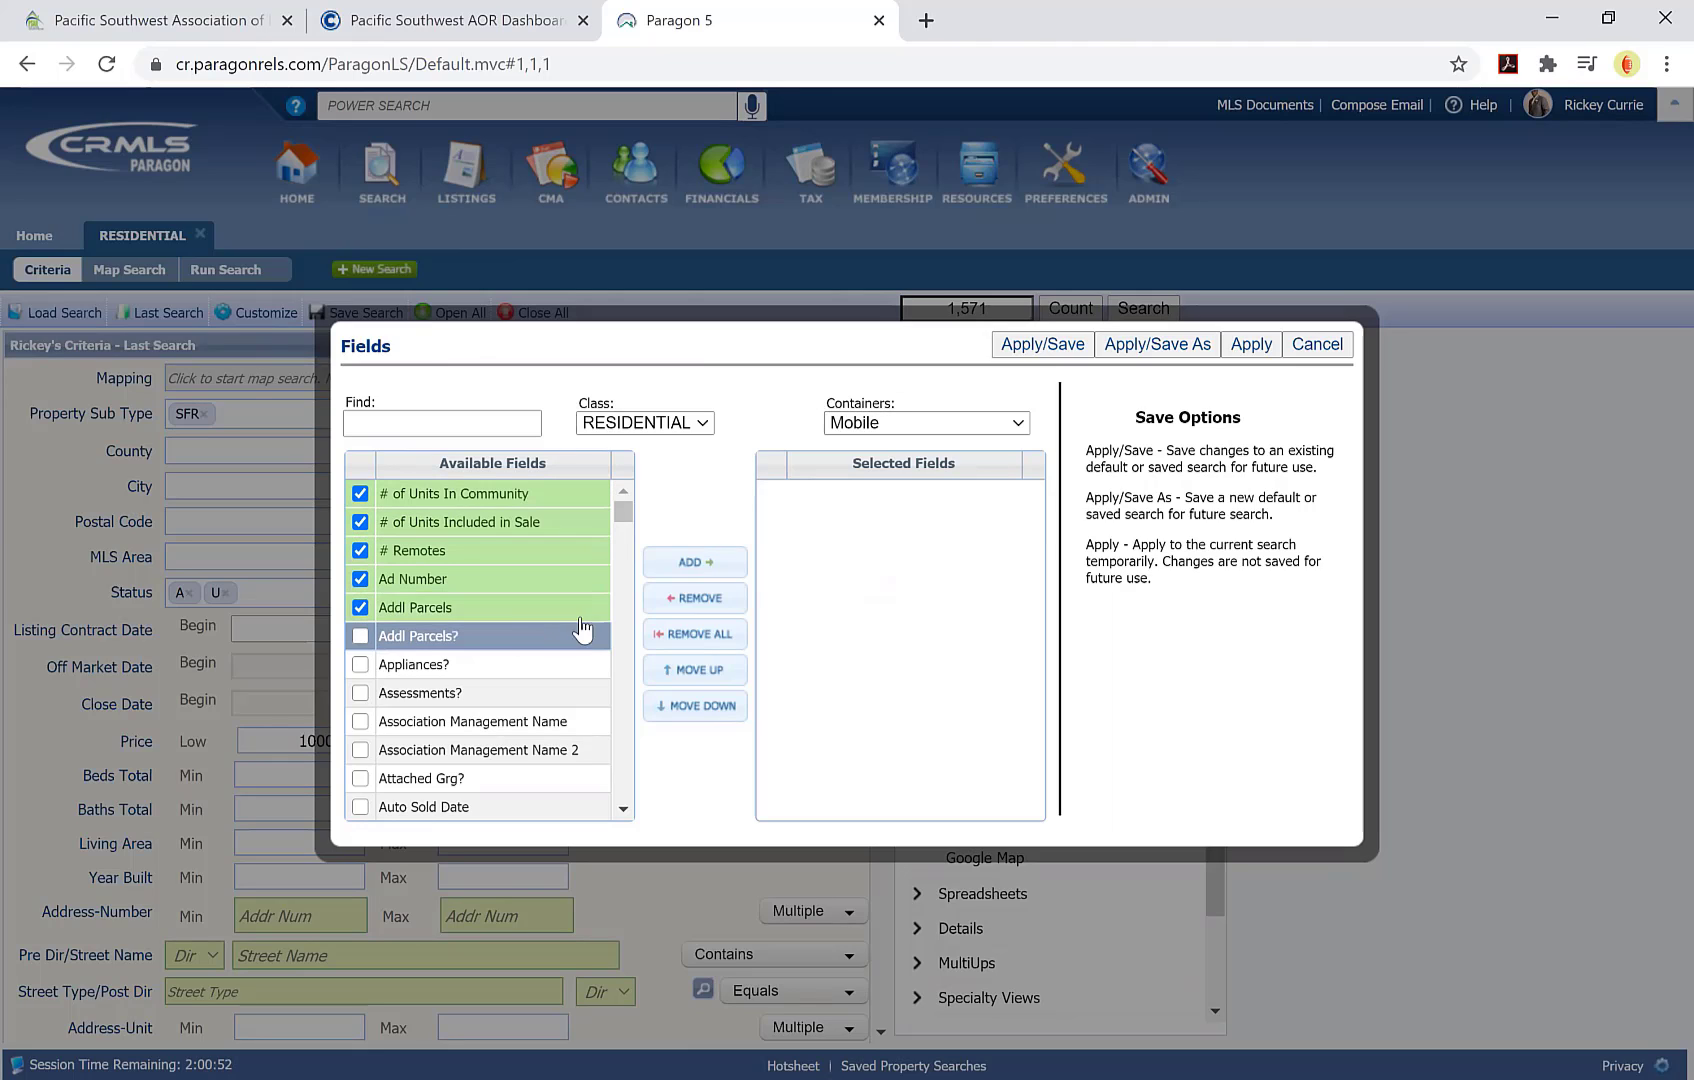
{"action": "left_click", "coordinate": [722, 568]}
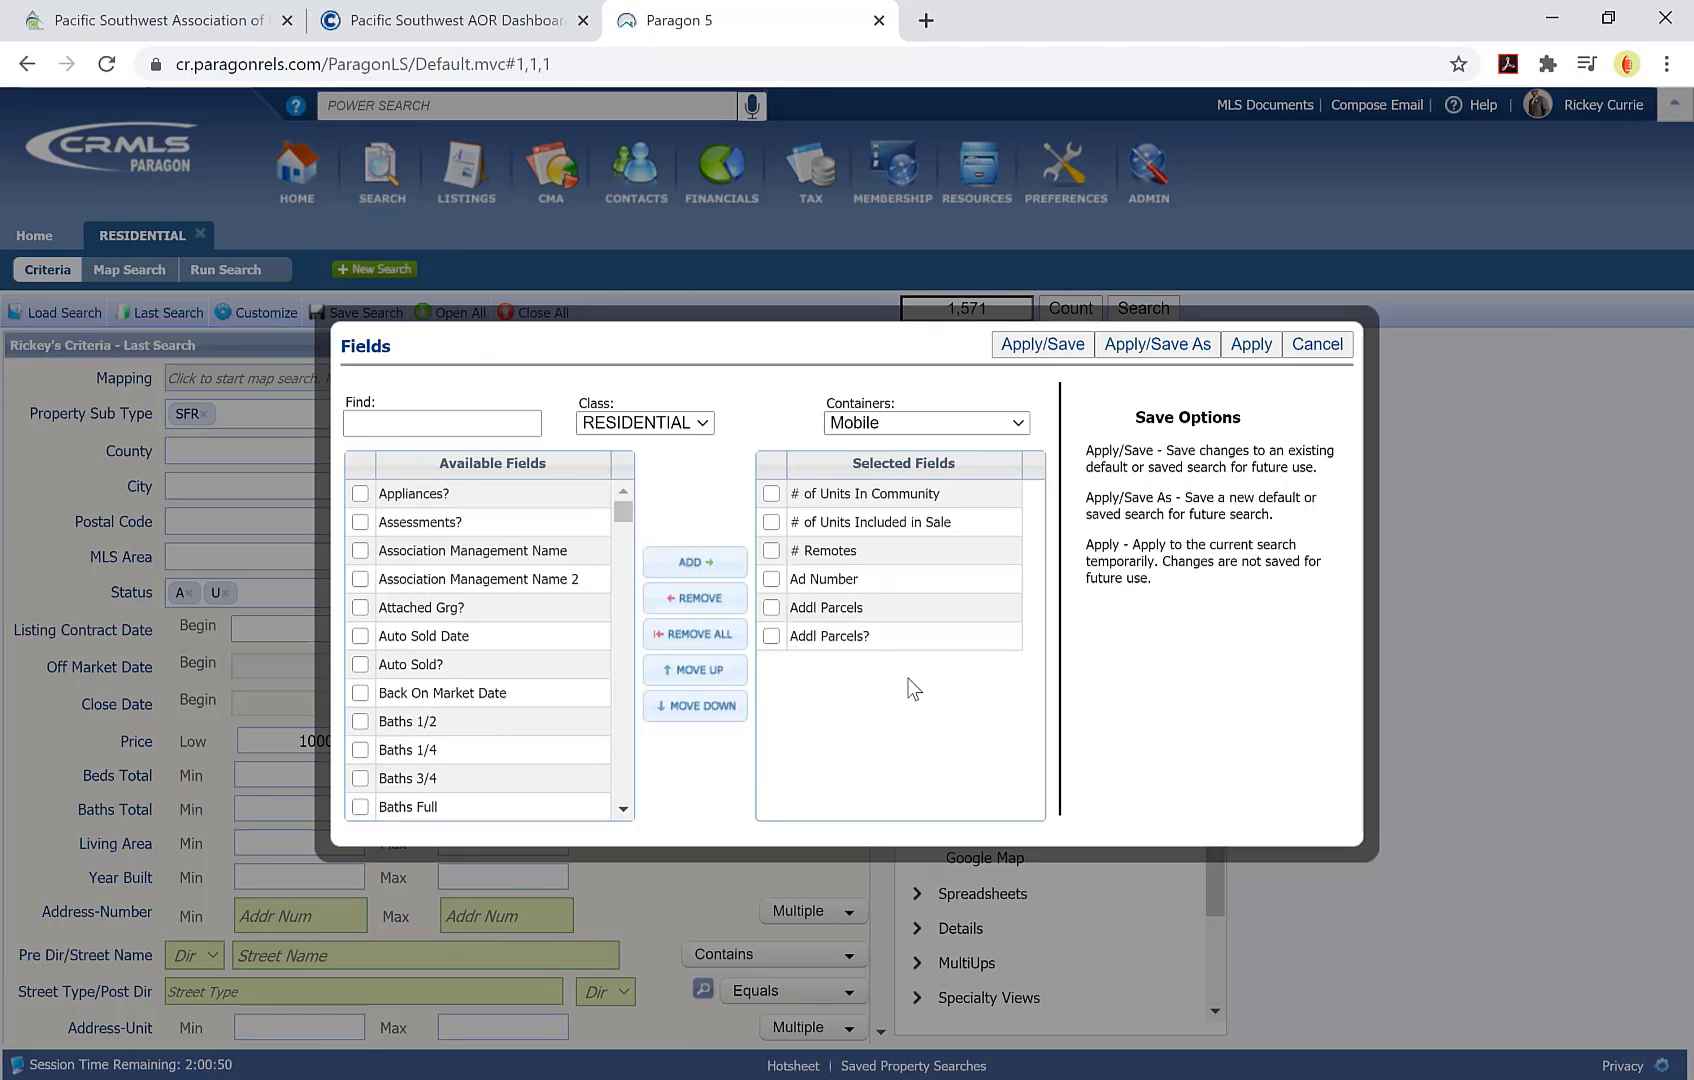
{"action": "left_click", "coordinate": [1265, 350]}
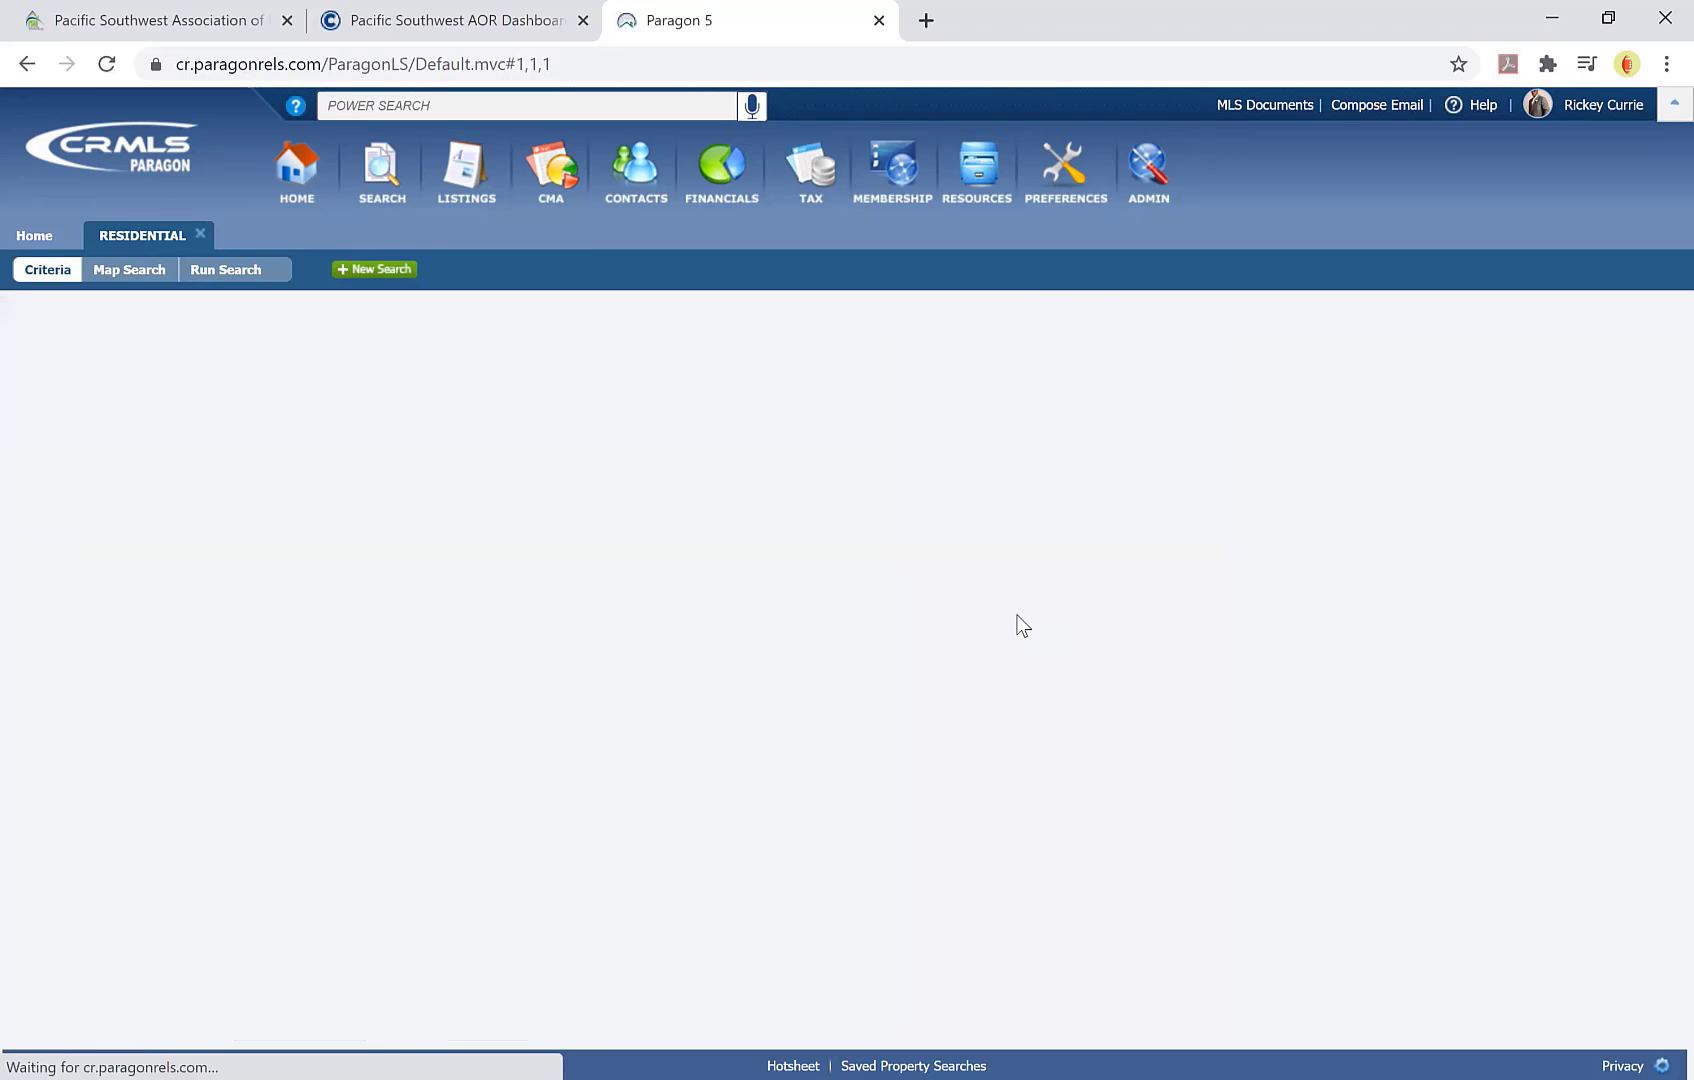
Step: Examine the Mobile section's fields in the criteria form, including with all sections collapsed, and expand all sections again
{"action": "scroll", "coordinate": [706, 385], "scroll_direction": "down", "scroll_amount": 1}
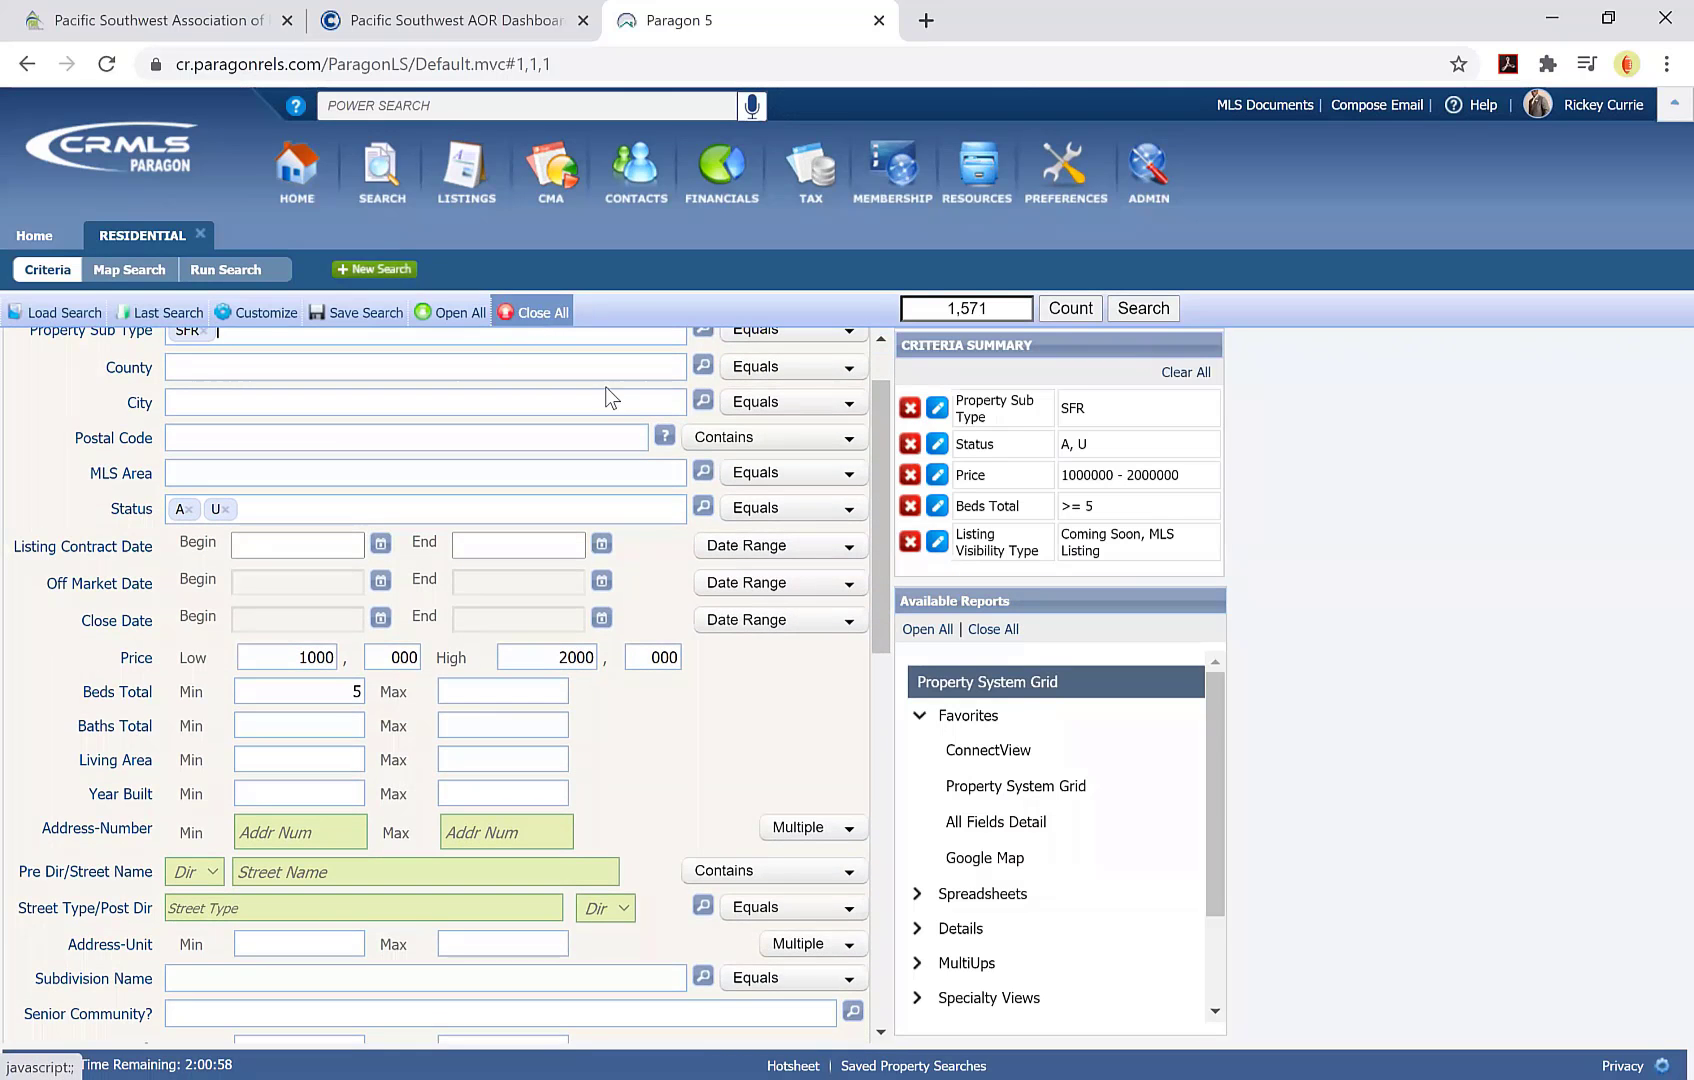
{"action": "scroll", "coordinate": [597, 420], "scroll_direction": "down", "scroll_amount": 8}
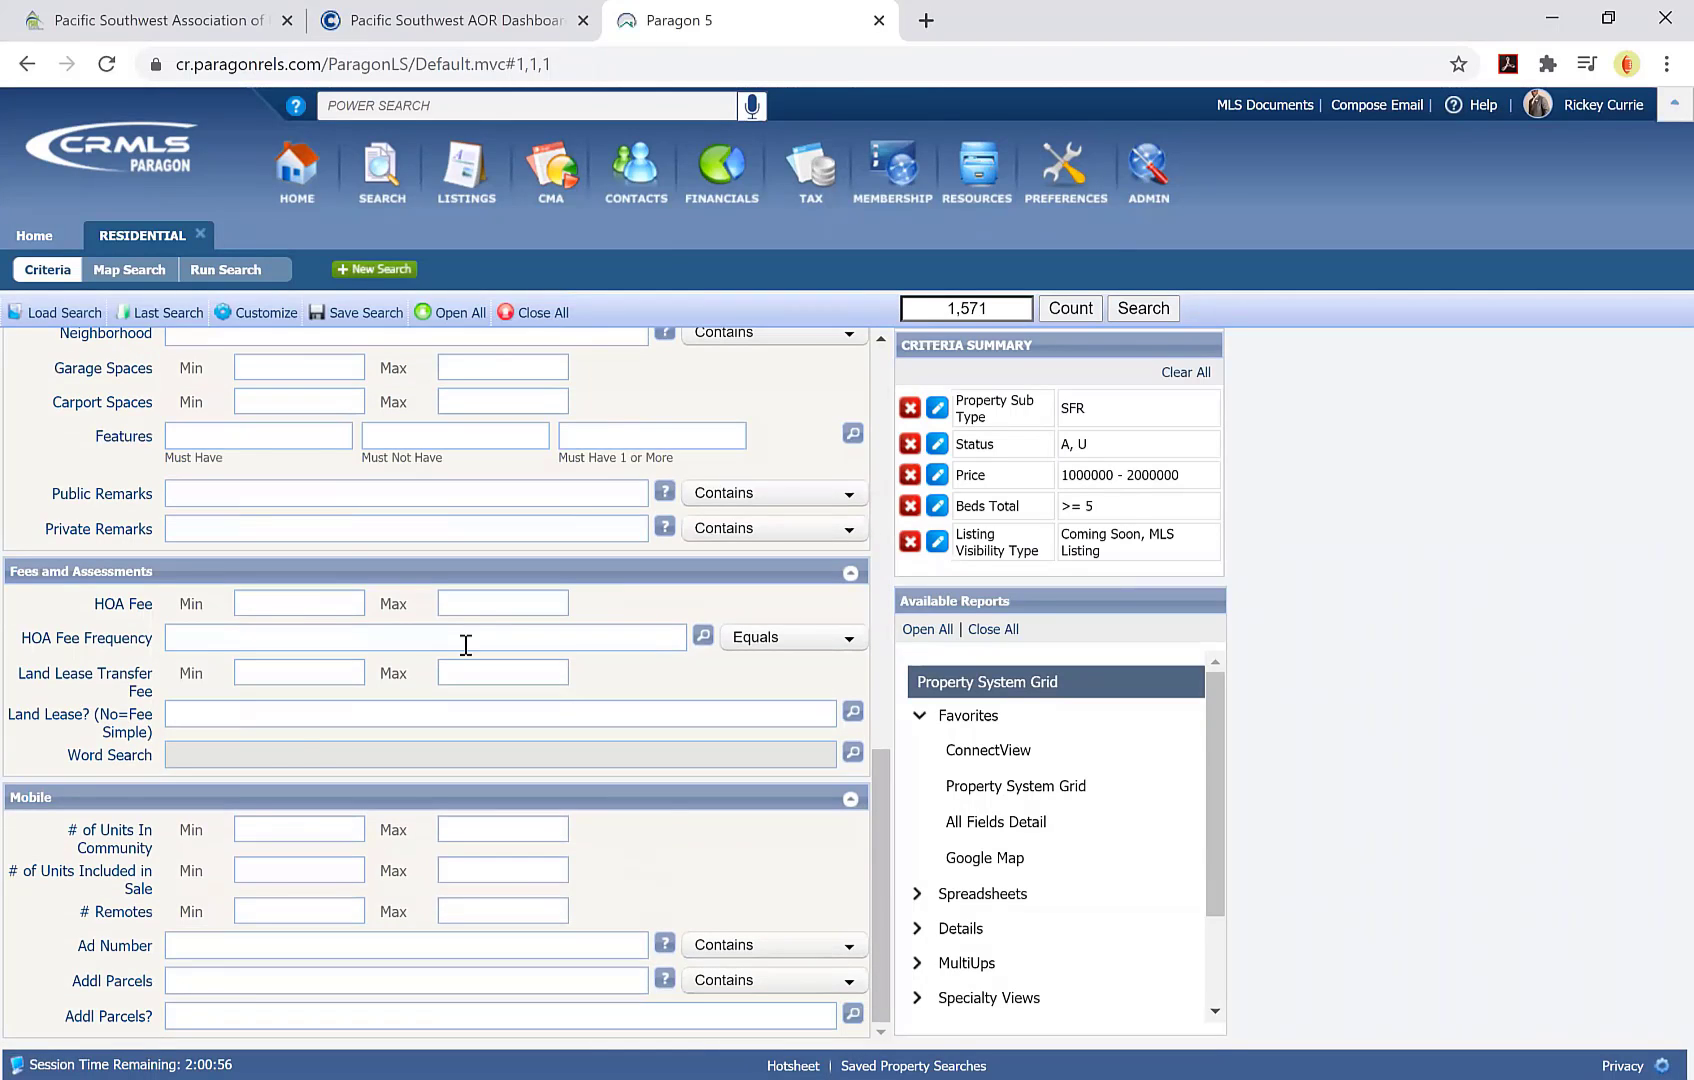
{"action": "left_click", "coordinate": [261, 877]}
{"action": "left_click", "coordinate": [543, 312]}
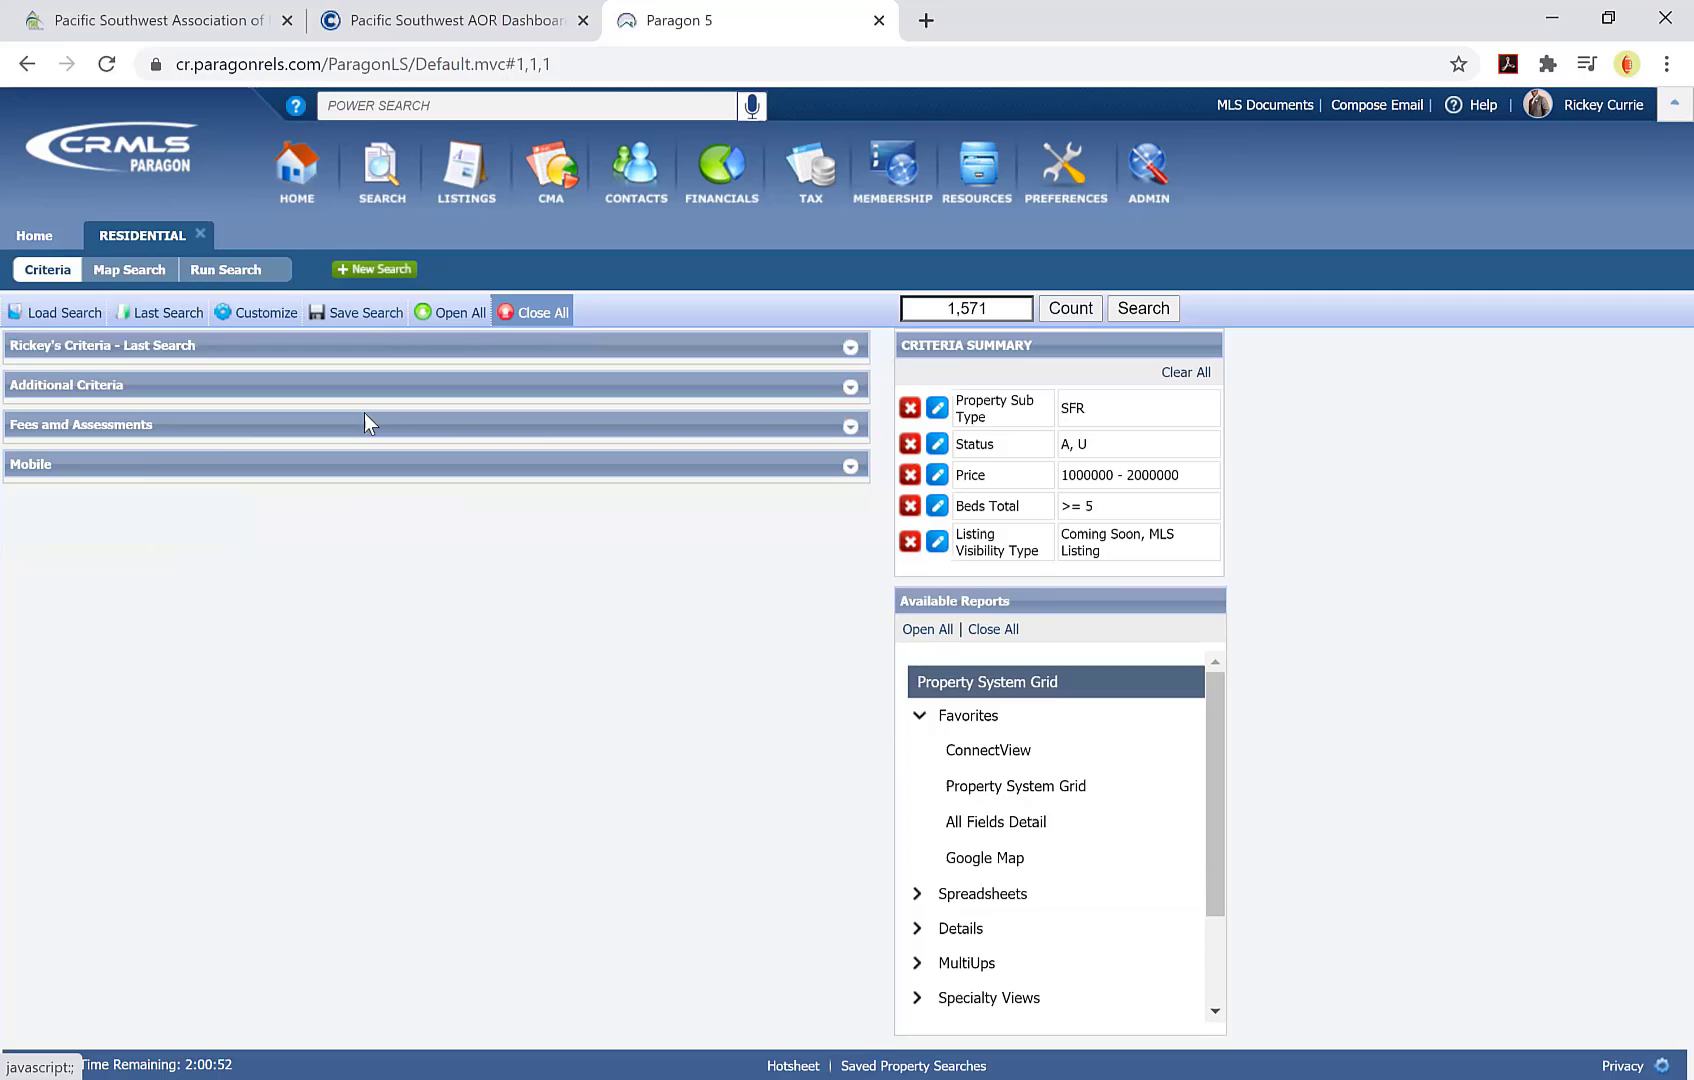
{"action": "left_click", "coordinate": [142, 468]}
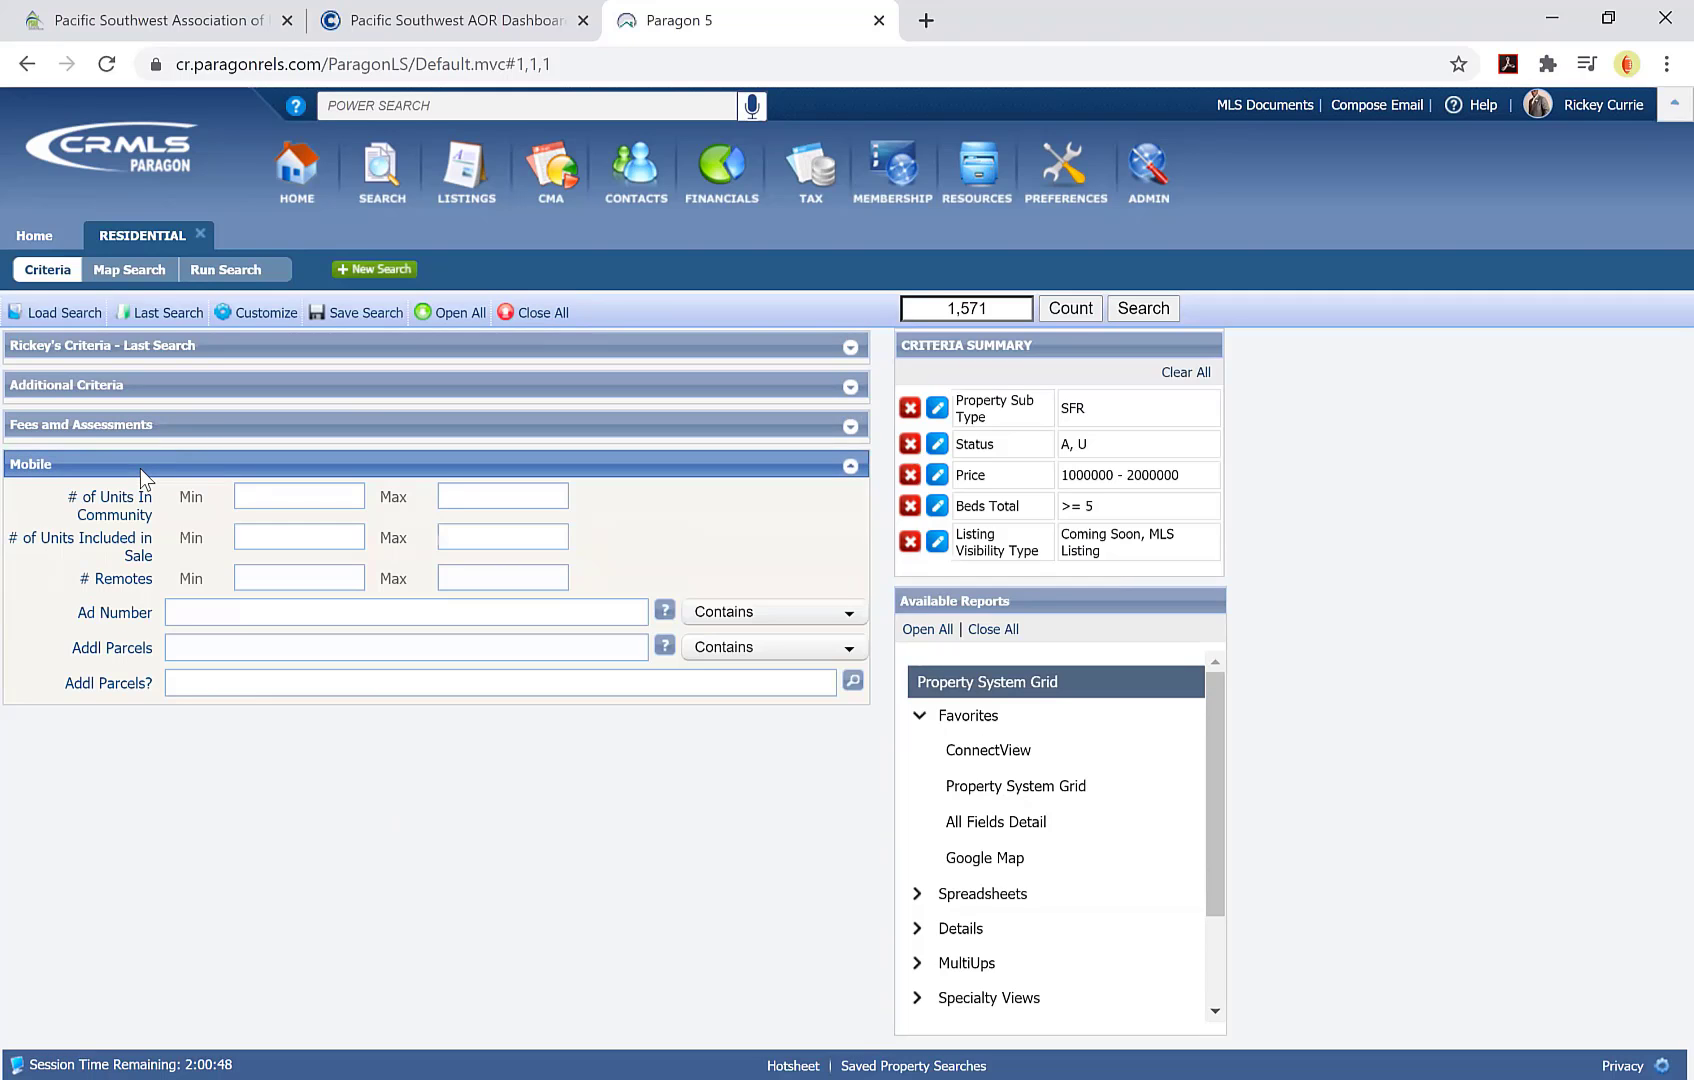
{"action": "left_click", "coordinate": [140, 468]}
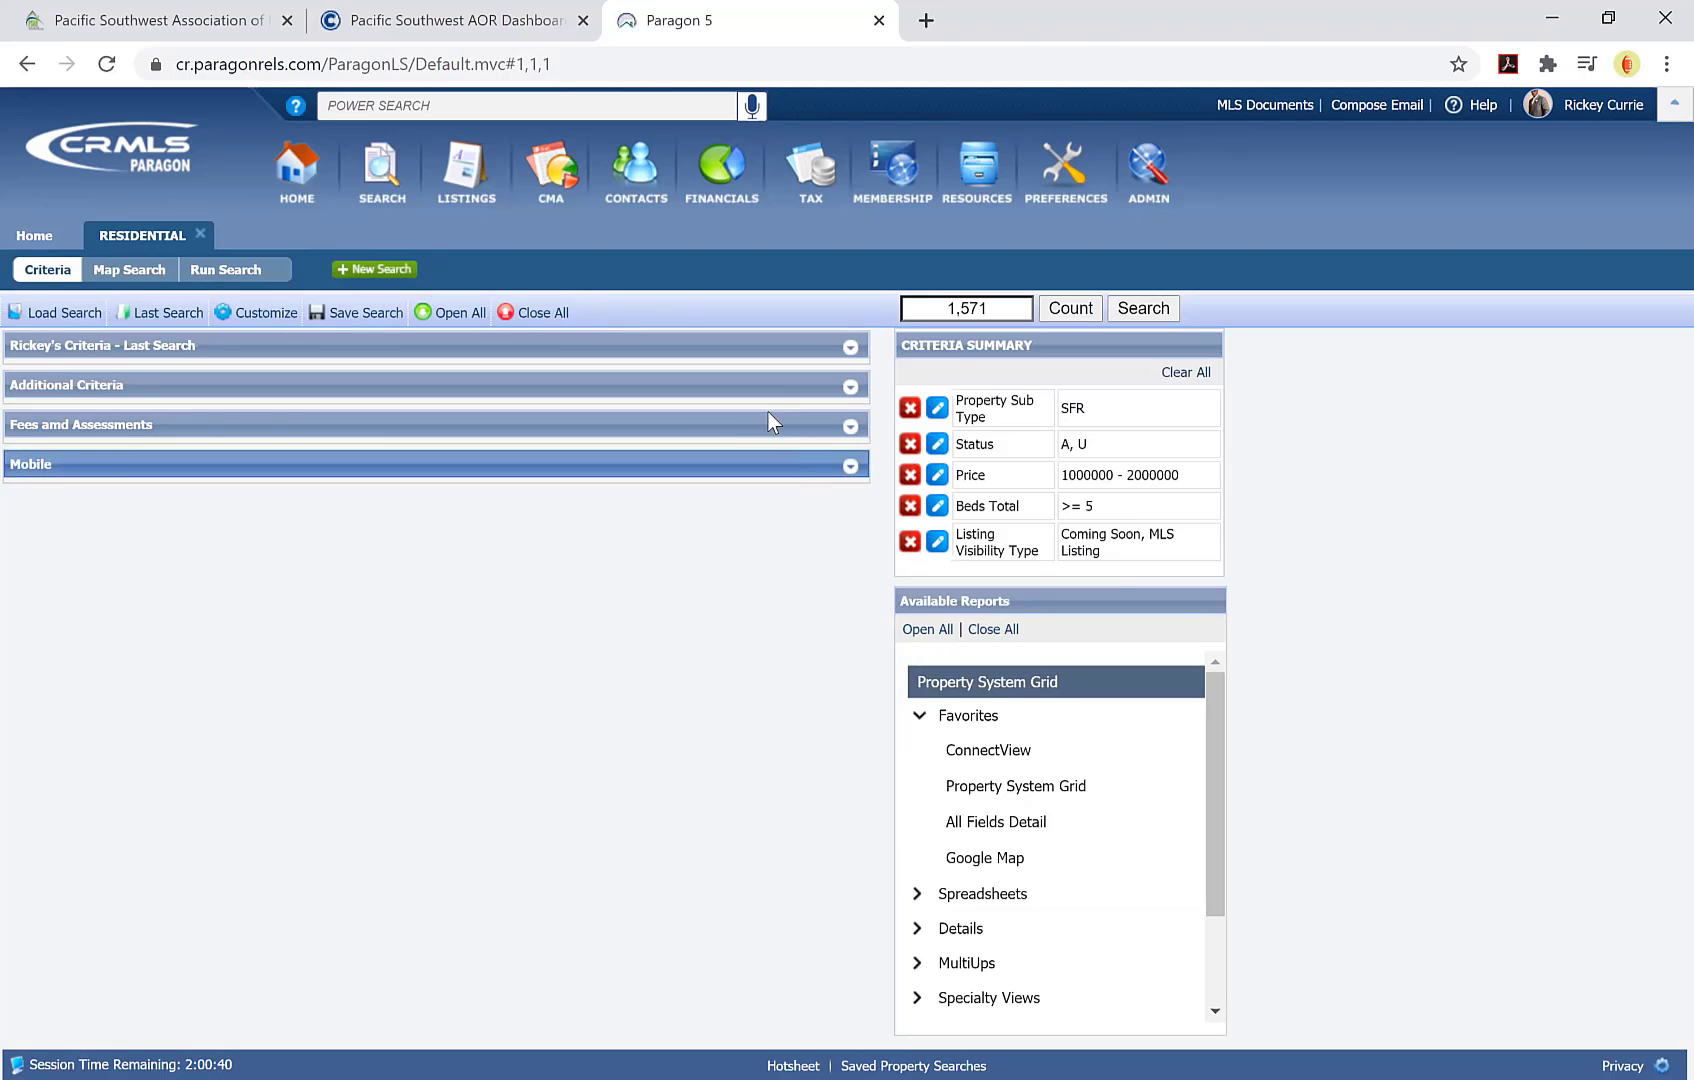
{"action": "left_click", "coordinate": [473, 322]}
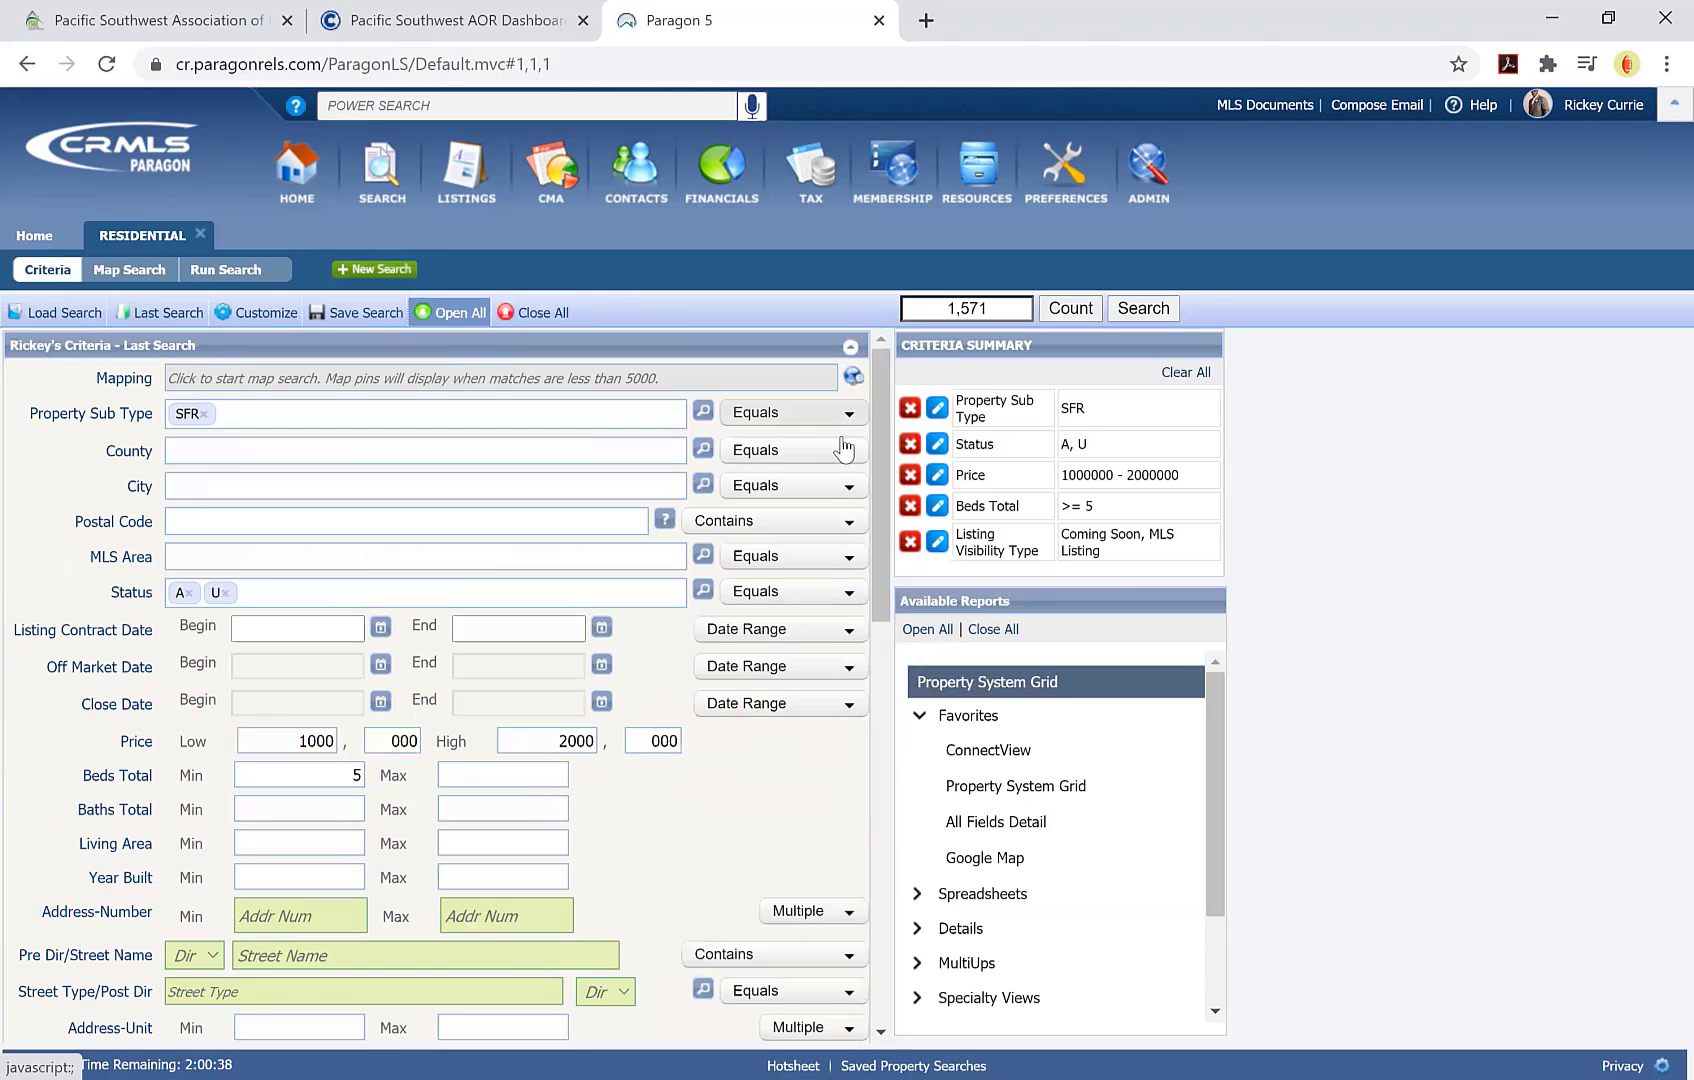
Step: Remove the Price and Beds Total criteria from the criteria summary
{"action": "left_click", "coordinate": [909, 475]}
{"action": "left_click", "coordinate": [909, 476]}
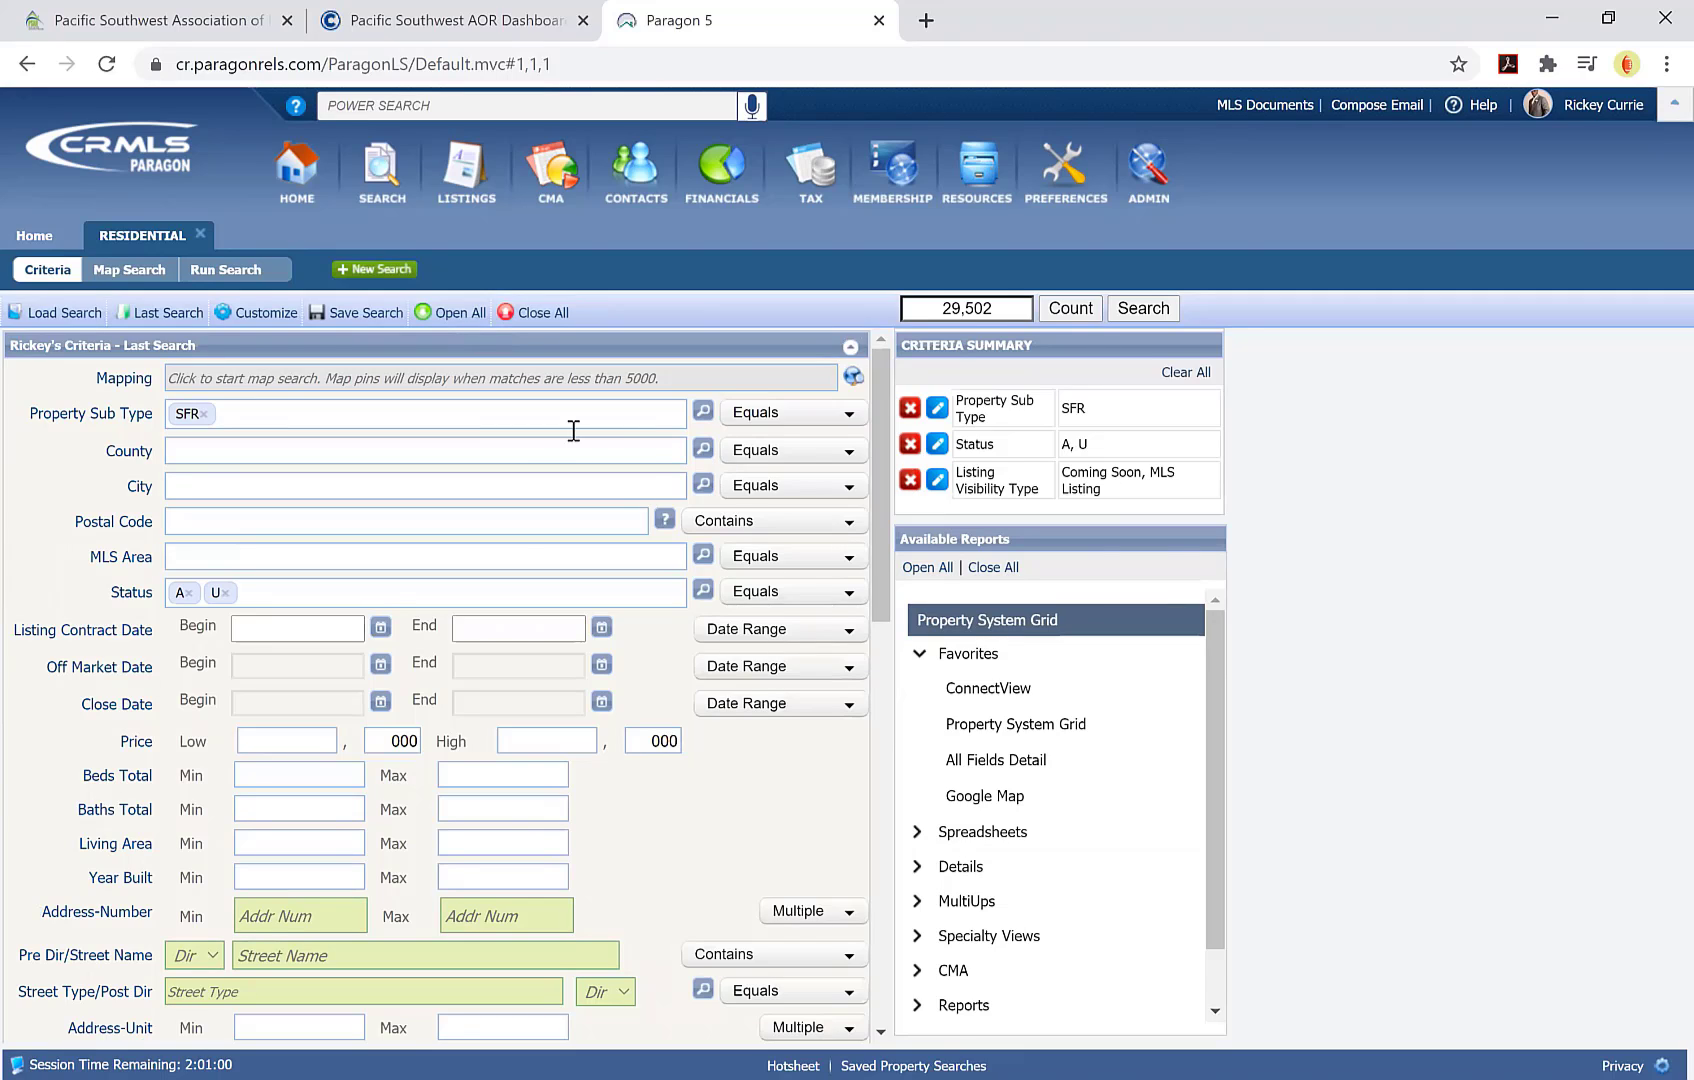
Step: Add the C - Coming Soon status to the search criteria and remove the Property Sub Type criterion
{"action": "left_click", "coordinate": [705, 591]}
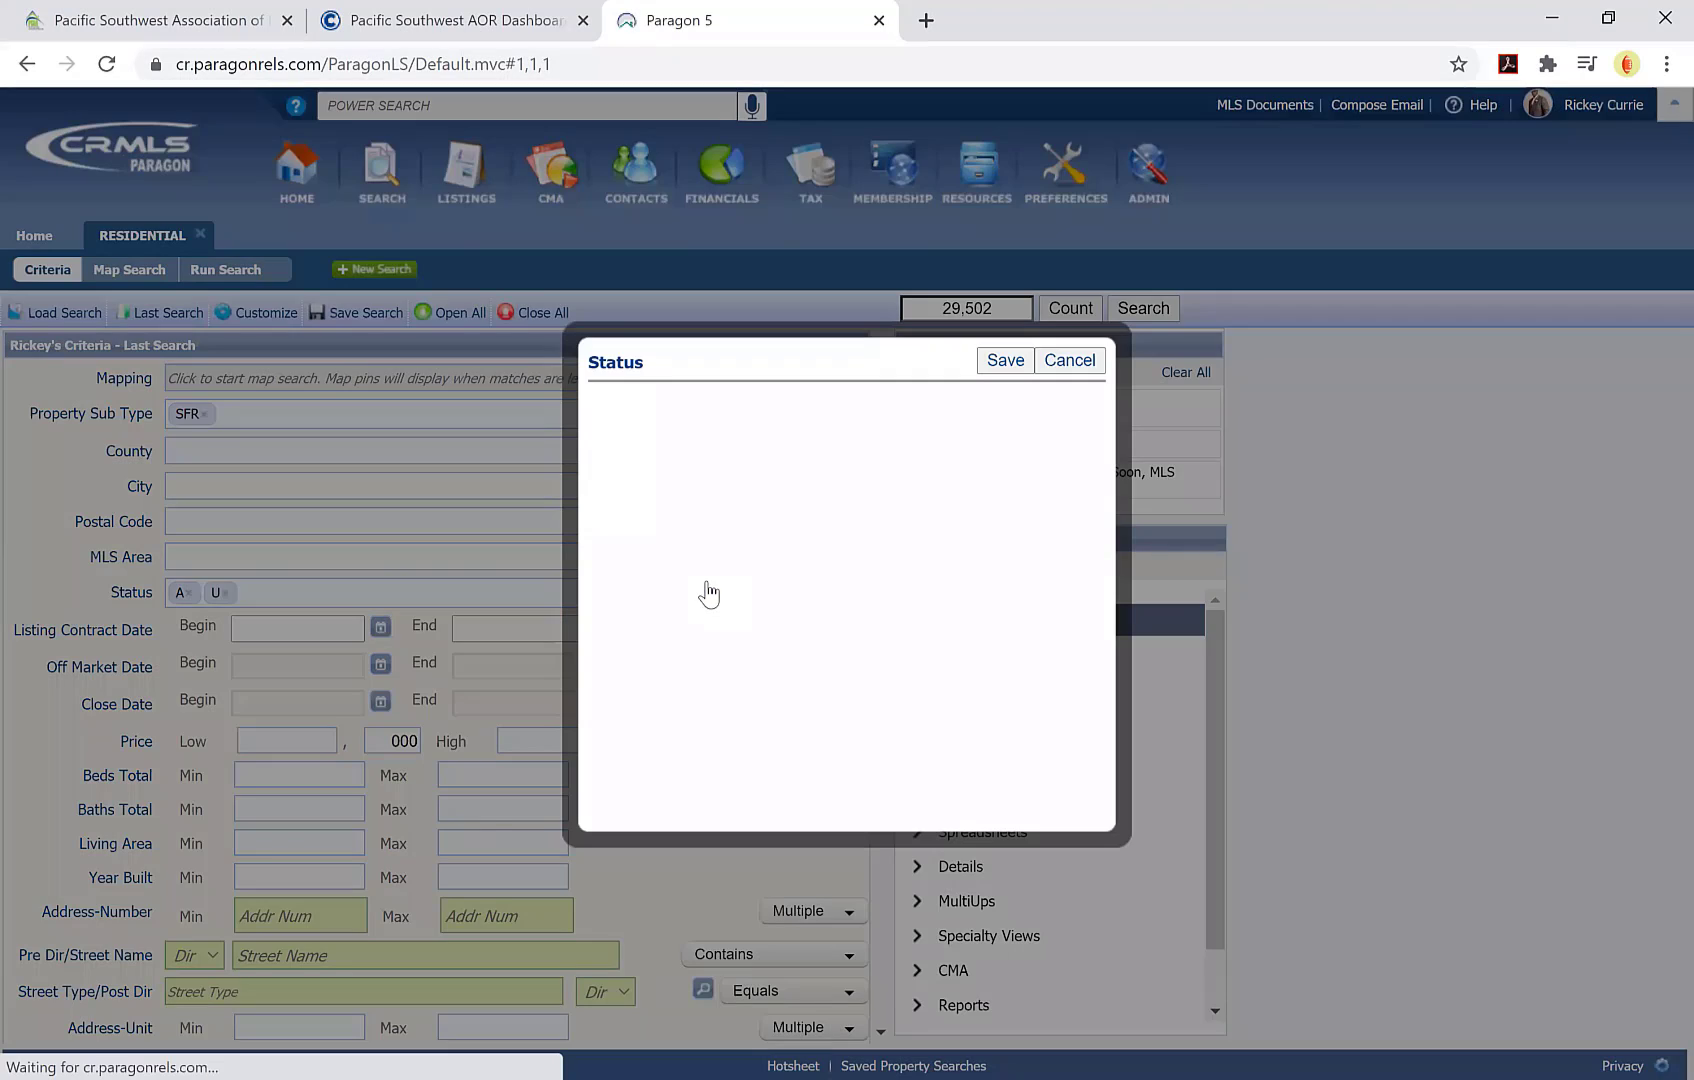
{"action": "left_click", "coordinate": [633, 506]}
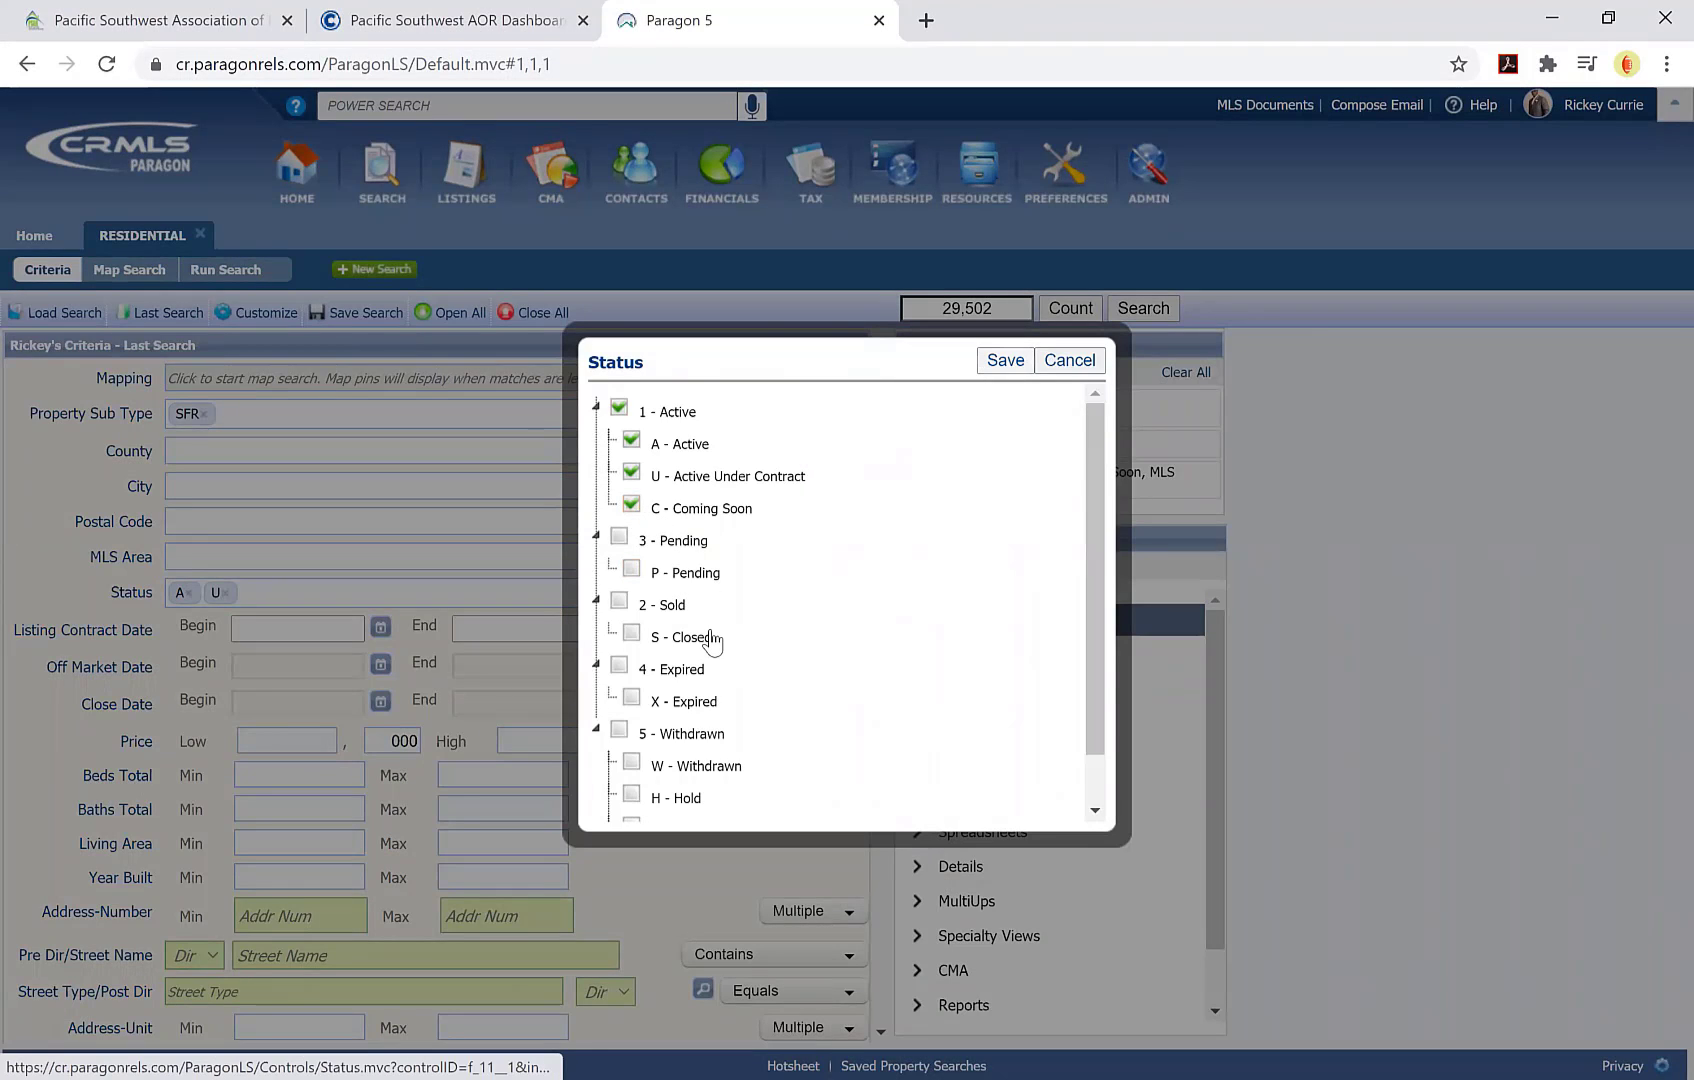
{"action": "left_click", "coordinate": [1005, 360]}
{"action": "left_click", "coordinate": [910, 410]}
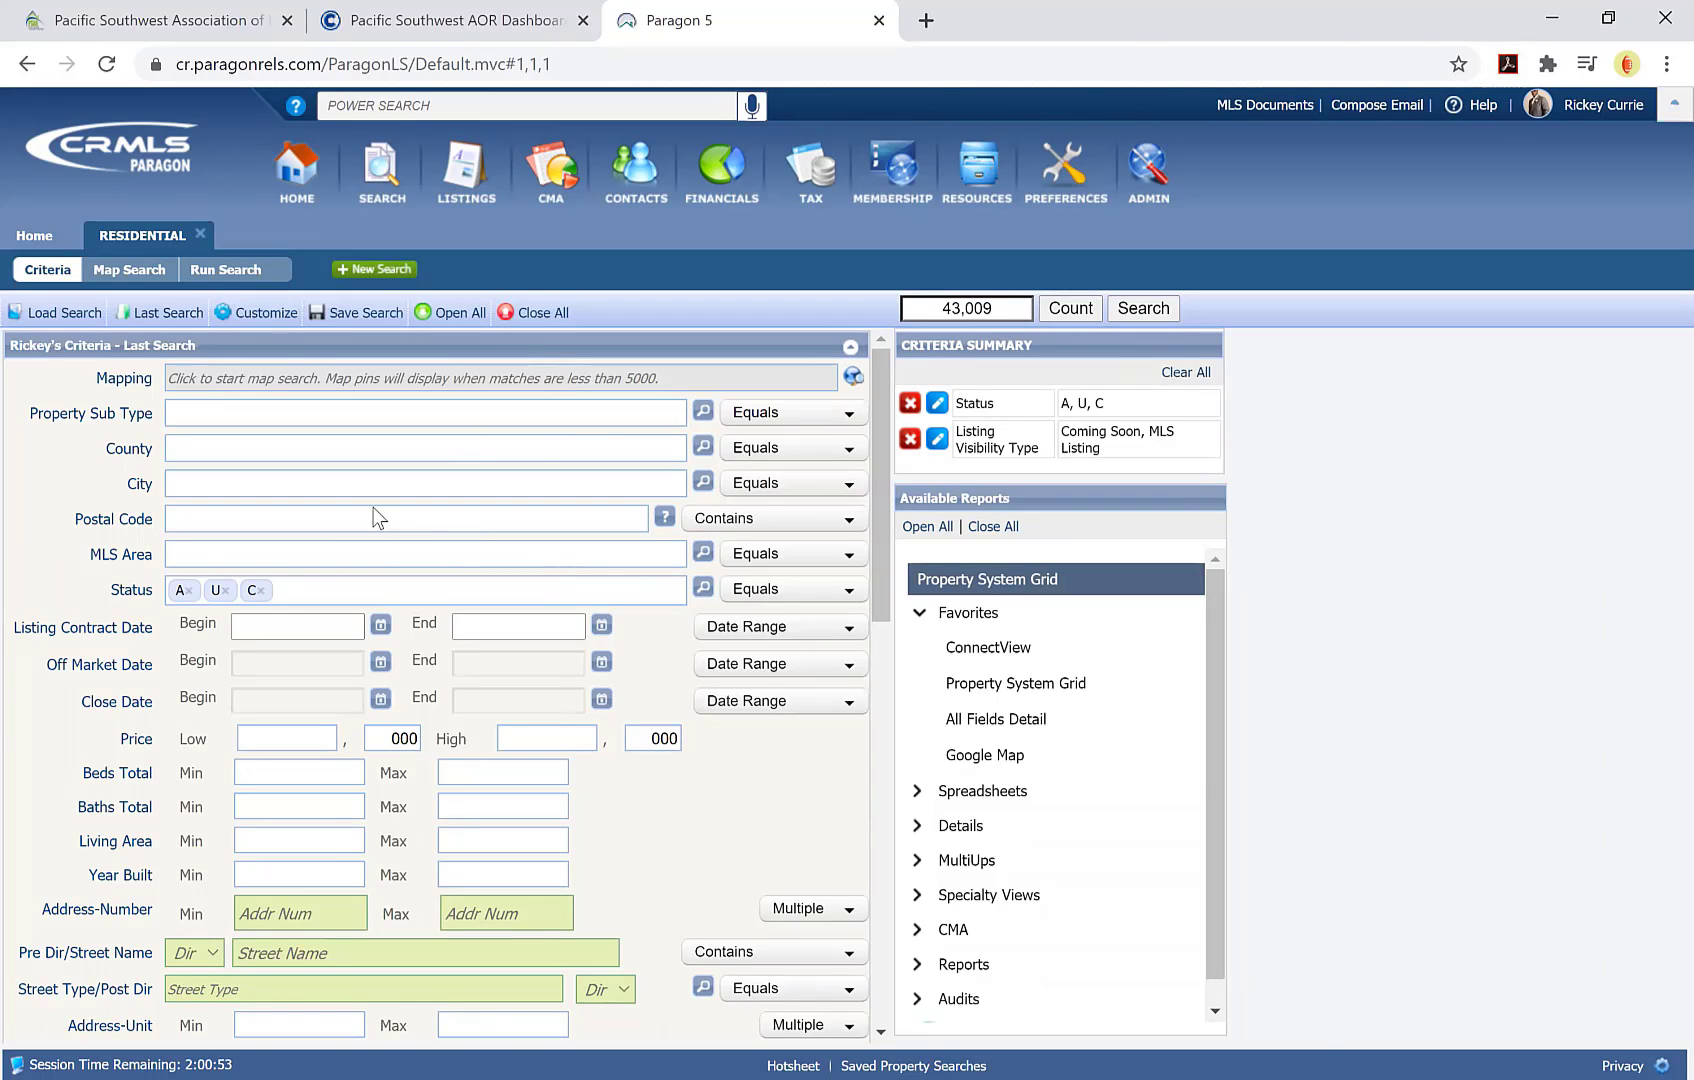
Step: Examine the Save Search As options for the search name, criteria values and residential default, and close them without saving
{"action": "left_click", "coordinate": [392, 326]}
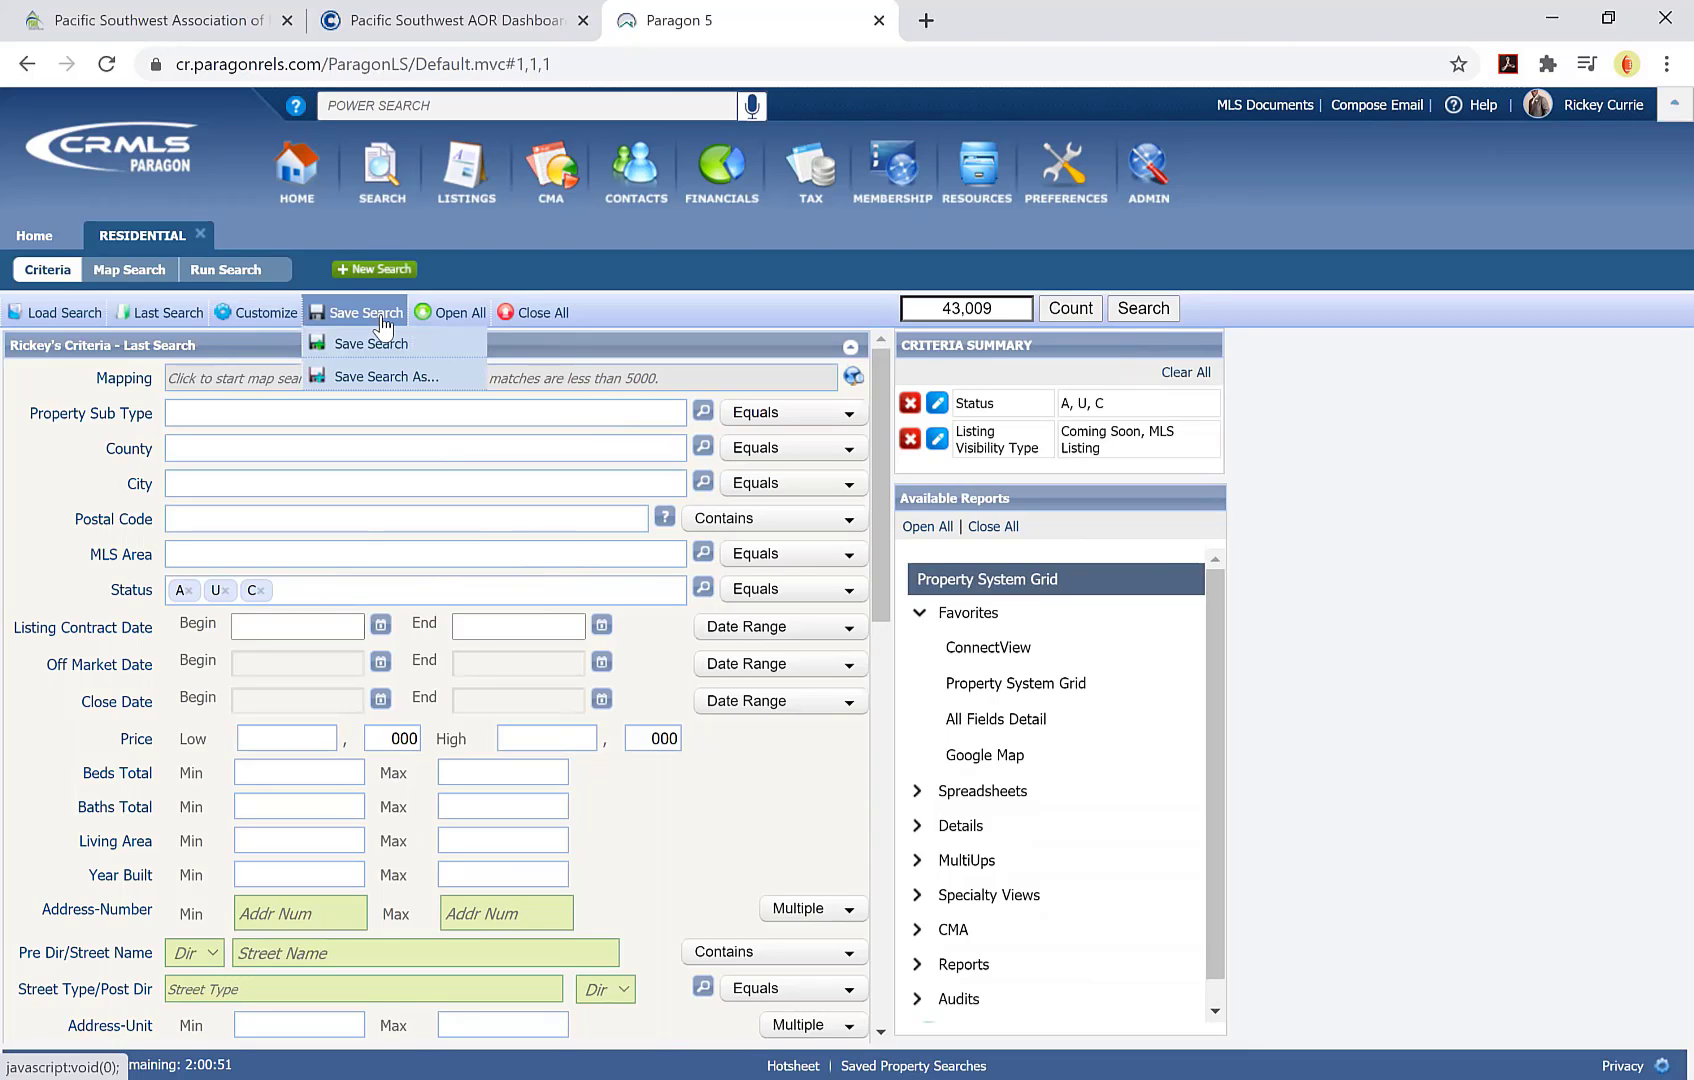
{"action": "left_click", "coordinate": [385, 380]}
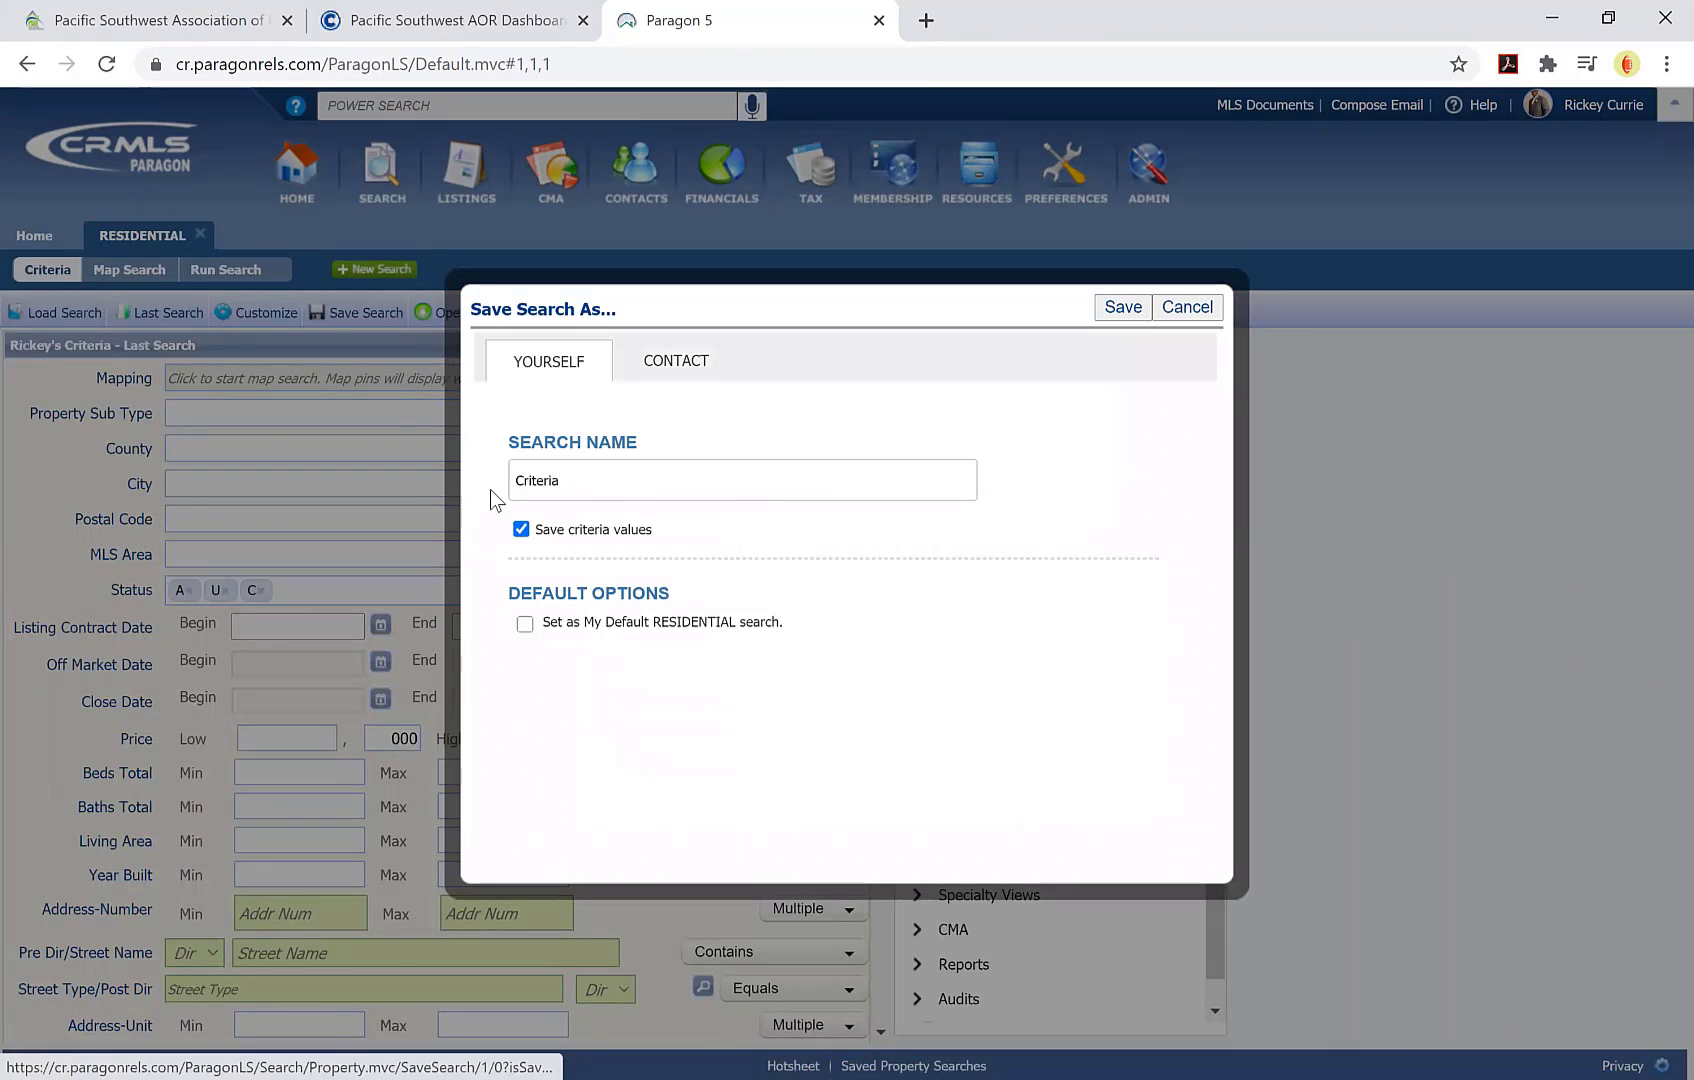
{"action": "double_click", "coordinate": [594, 480]}
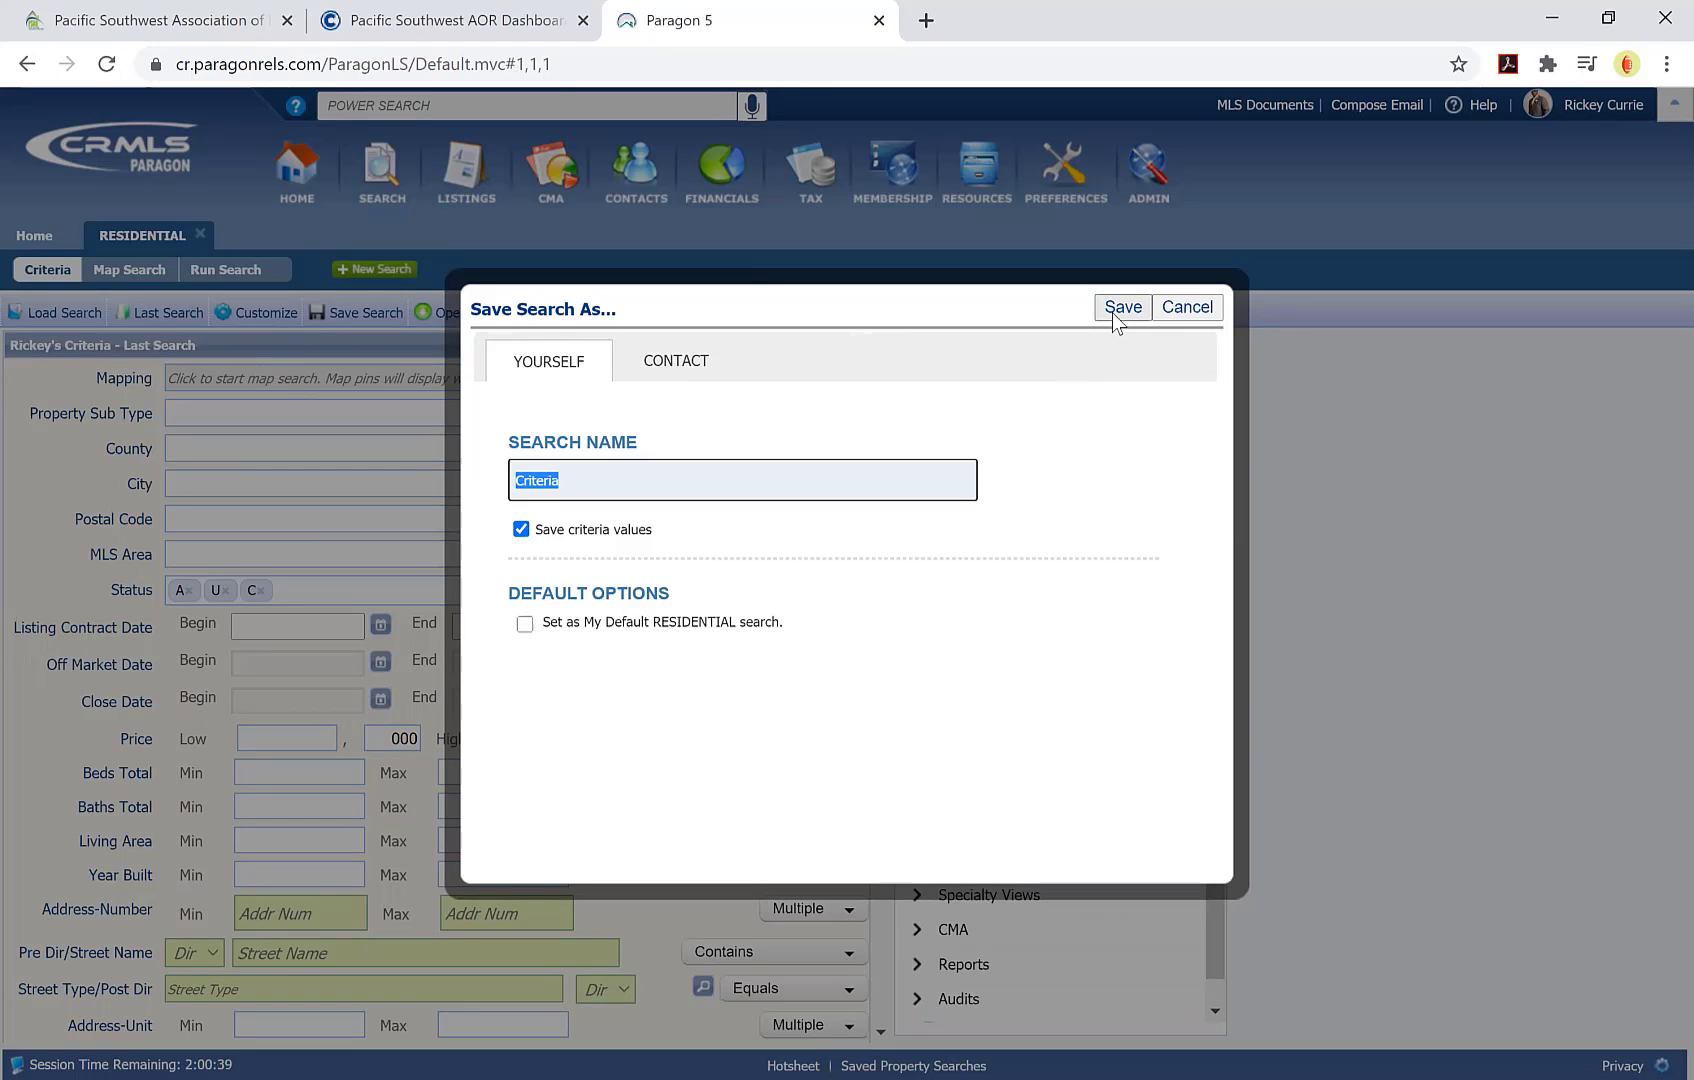
{"action": "left_click", "coordinate": [1188, 307]}
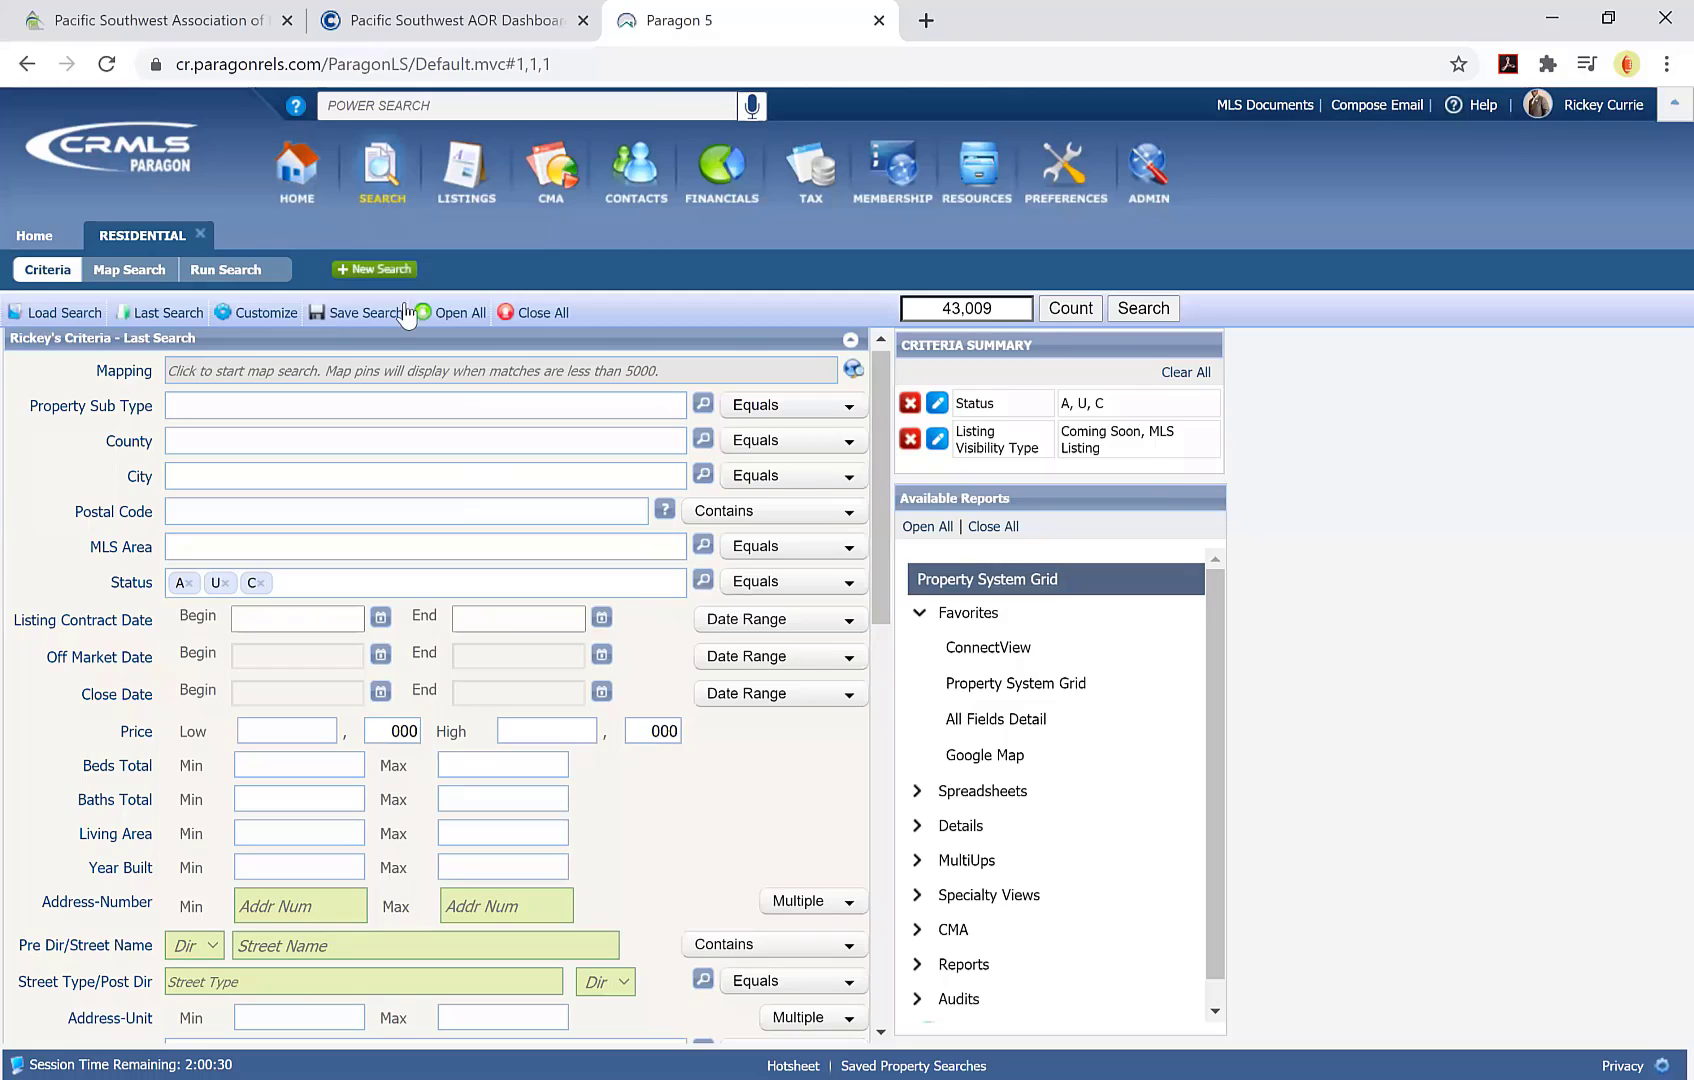
Step: Check the Saved Property Searches option and the list of saved searches available to load, without loading any
{"action": "mouse_move", "coordinate": [382, 175]}
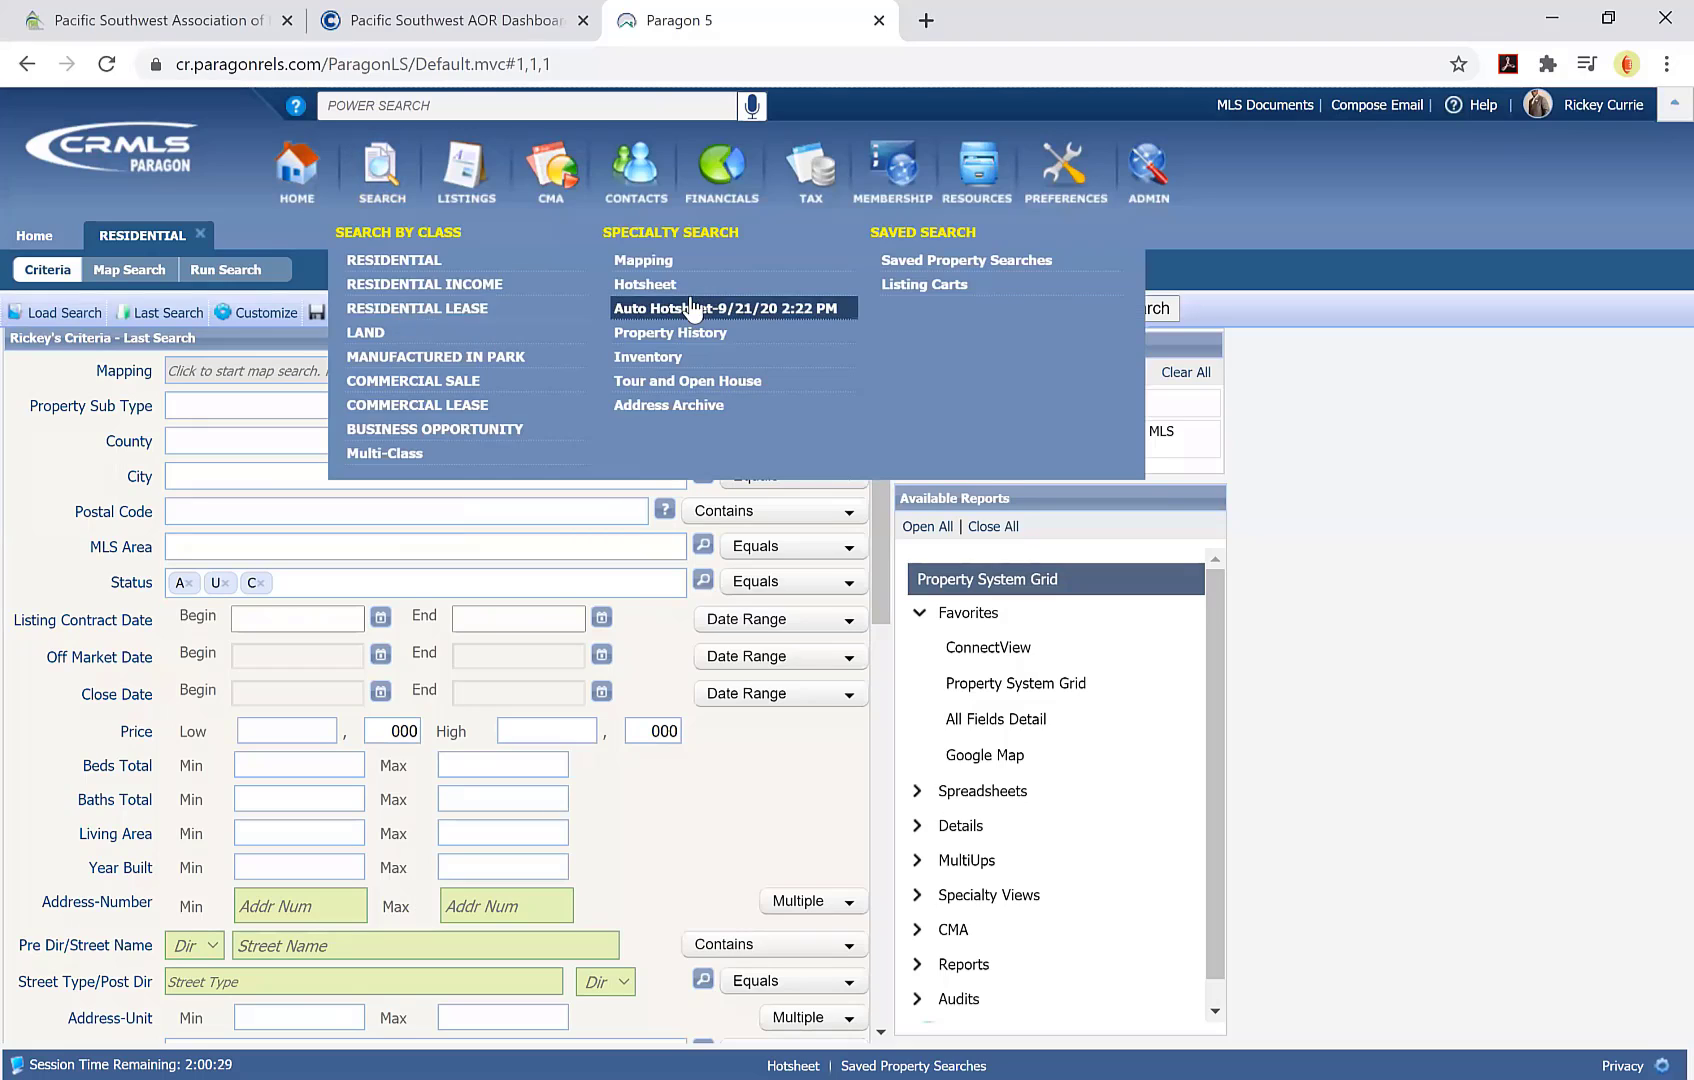
{"action": "left_click", "coordinate": [917, 266]}
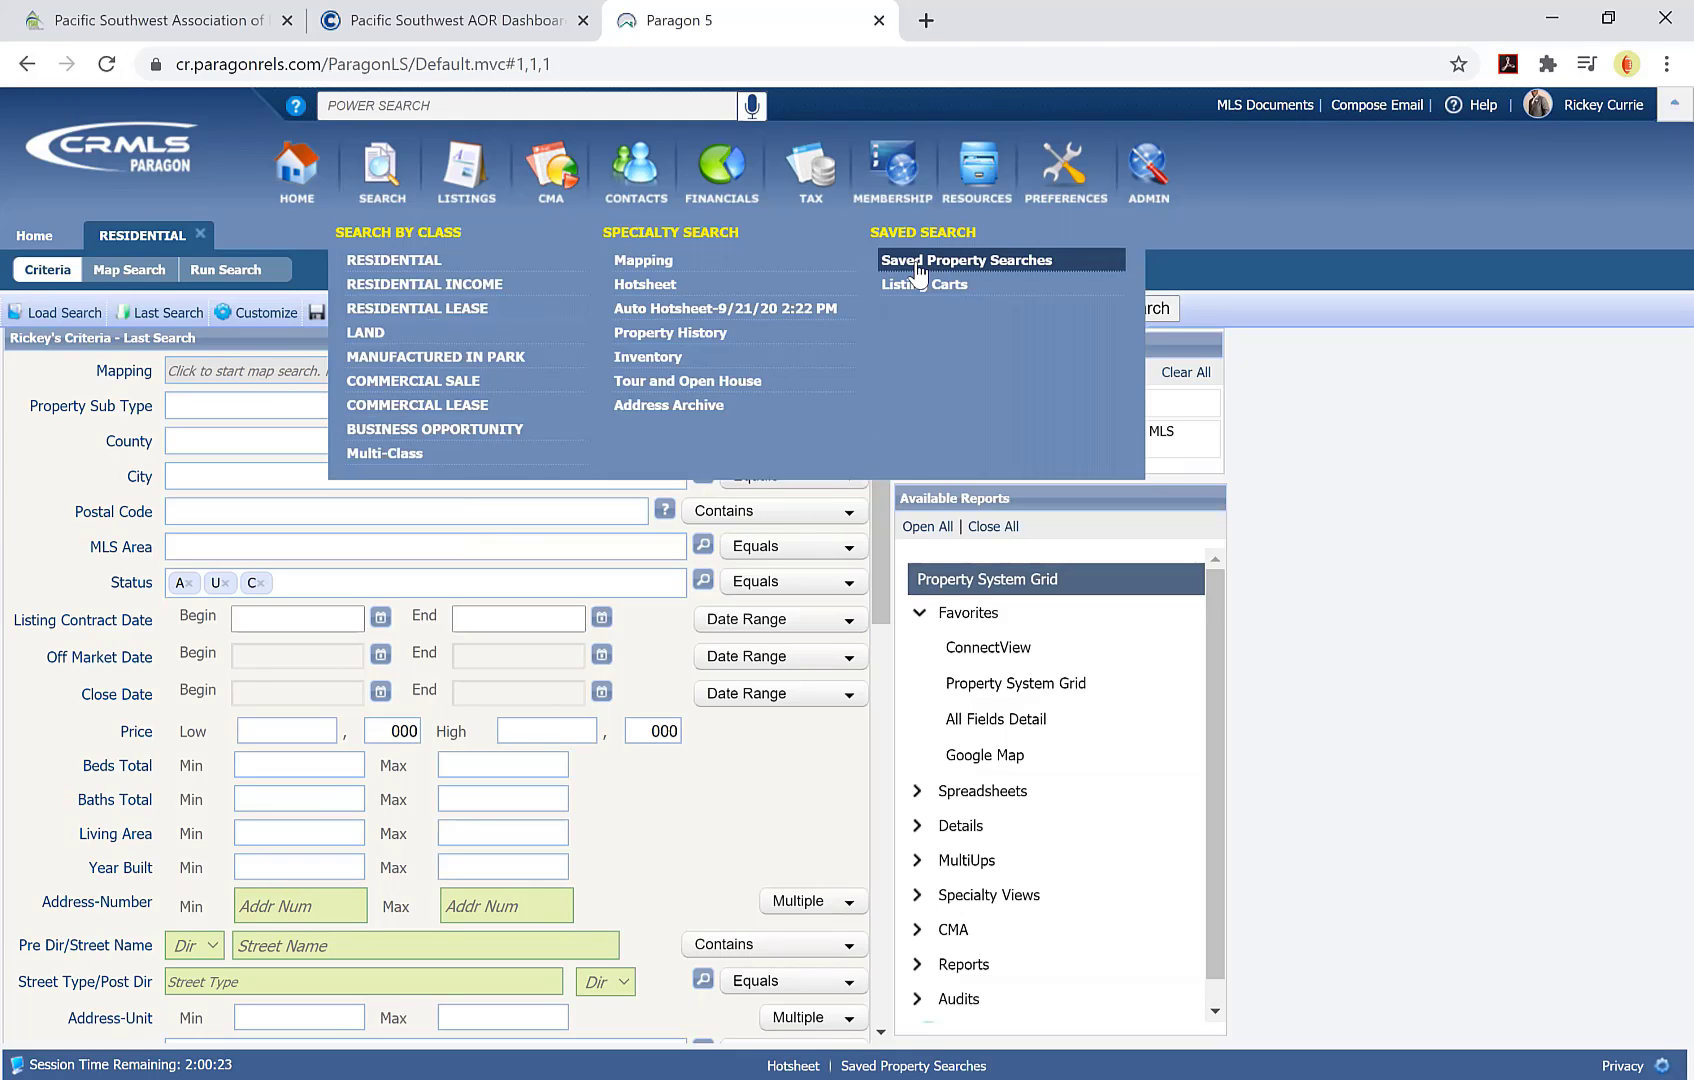
{"action": "left_click", "coordinate": [413, 107]}
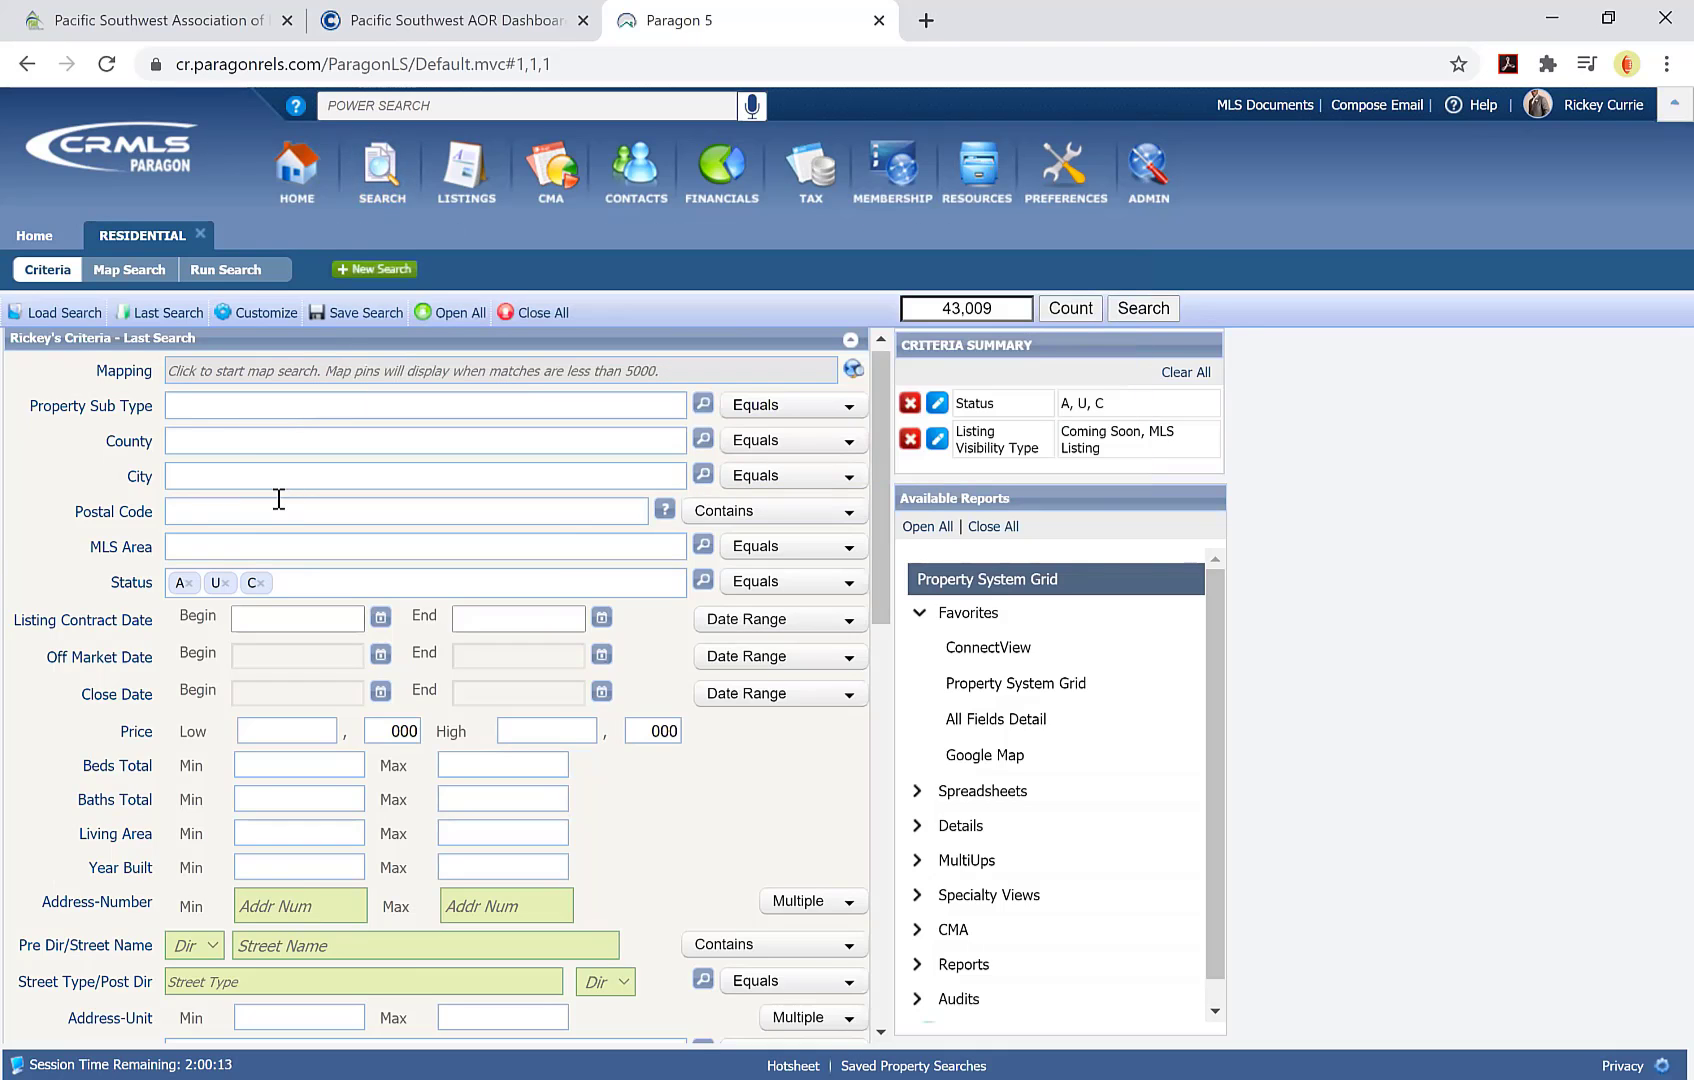
{"action": "left_click", "coordinate": [168, 314]}
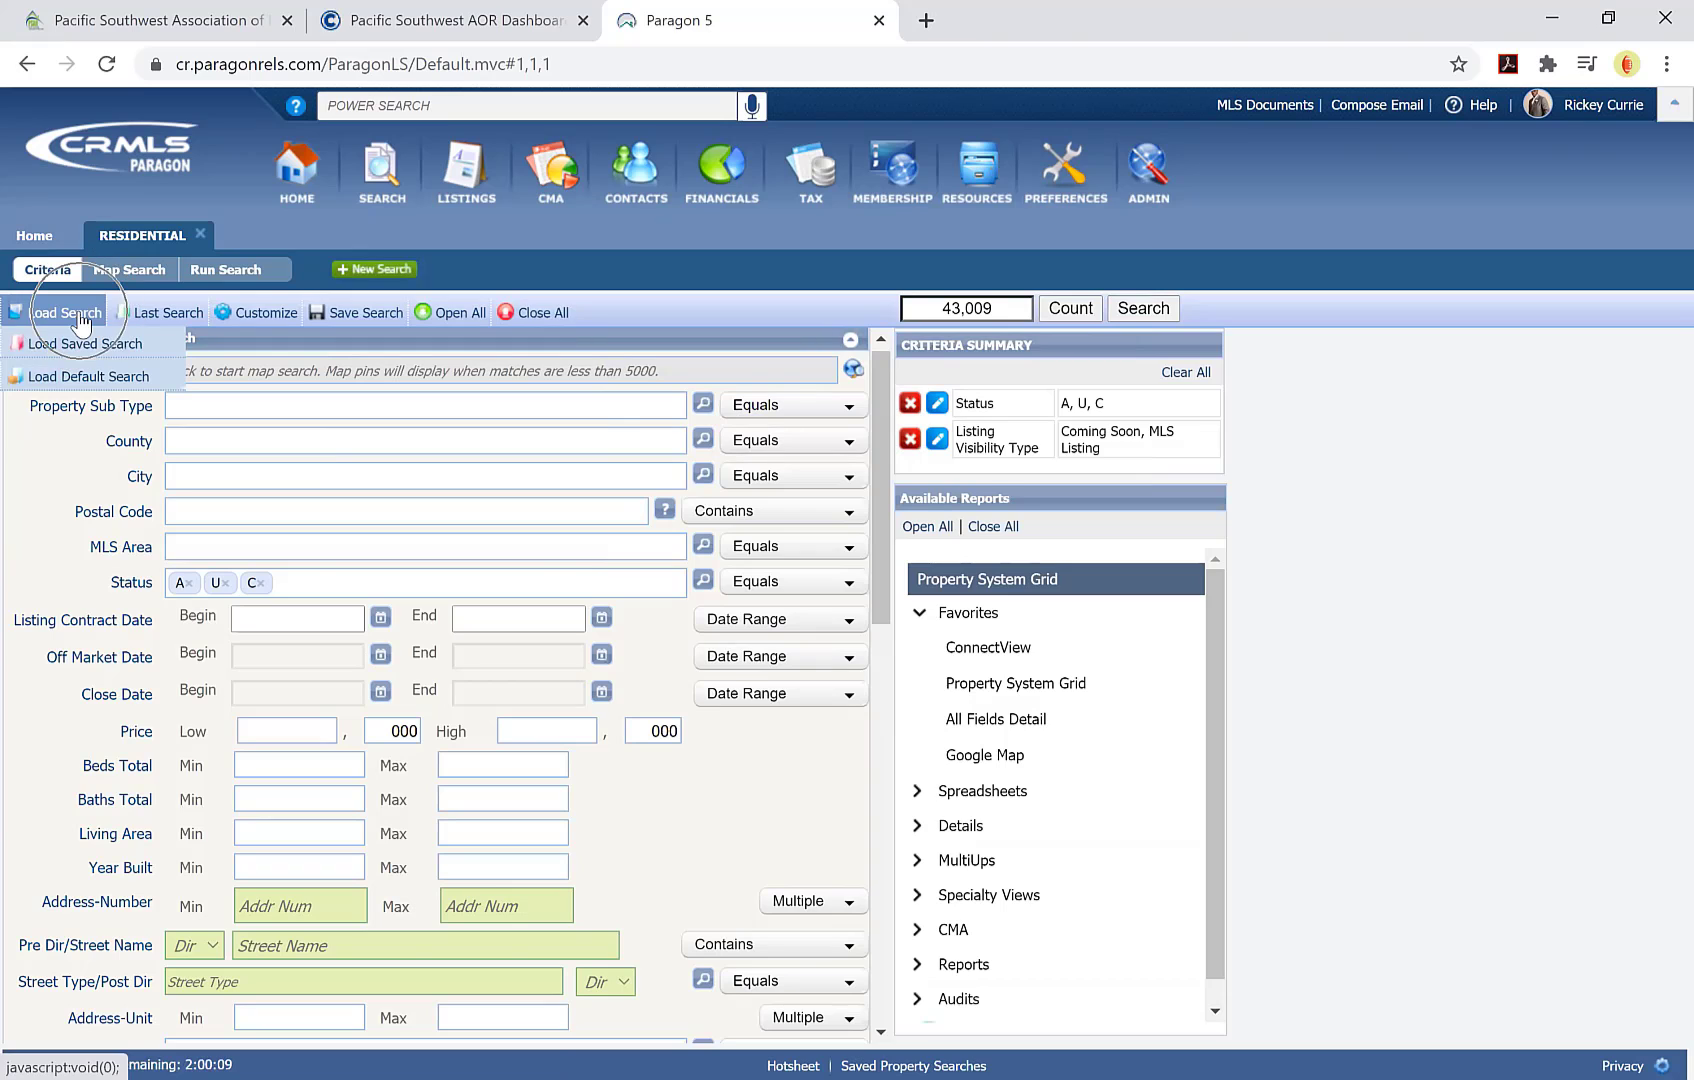
{"action": "left_click", "coordinate": [84, 345]}
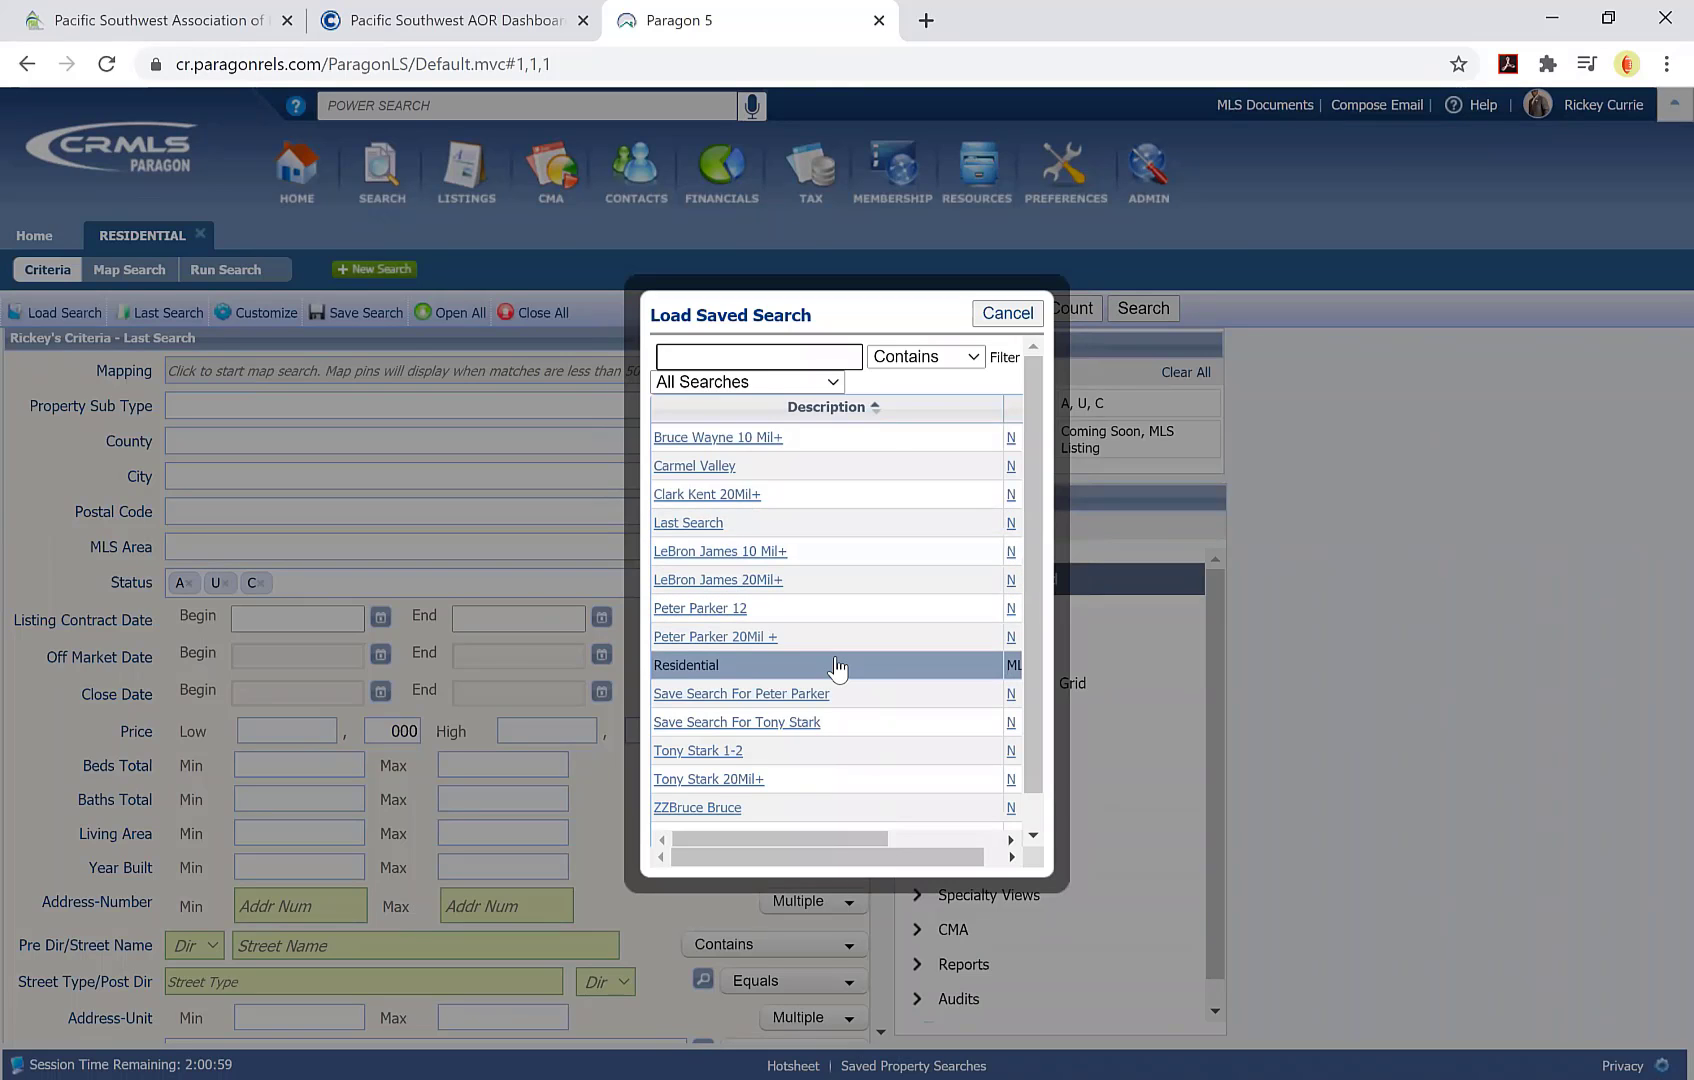
{"action": "left_click", "coordinate": [1008, 313]}
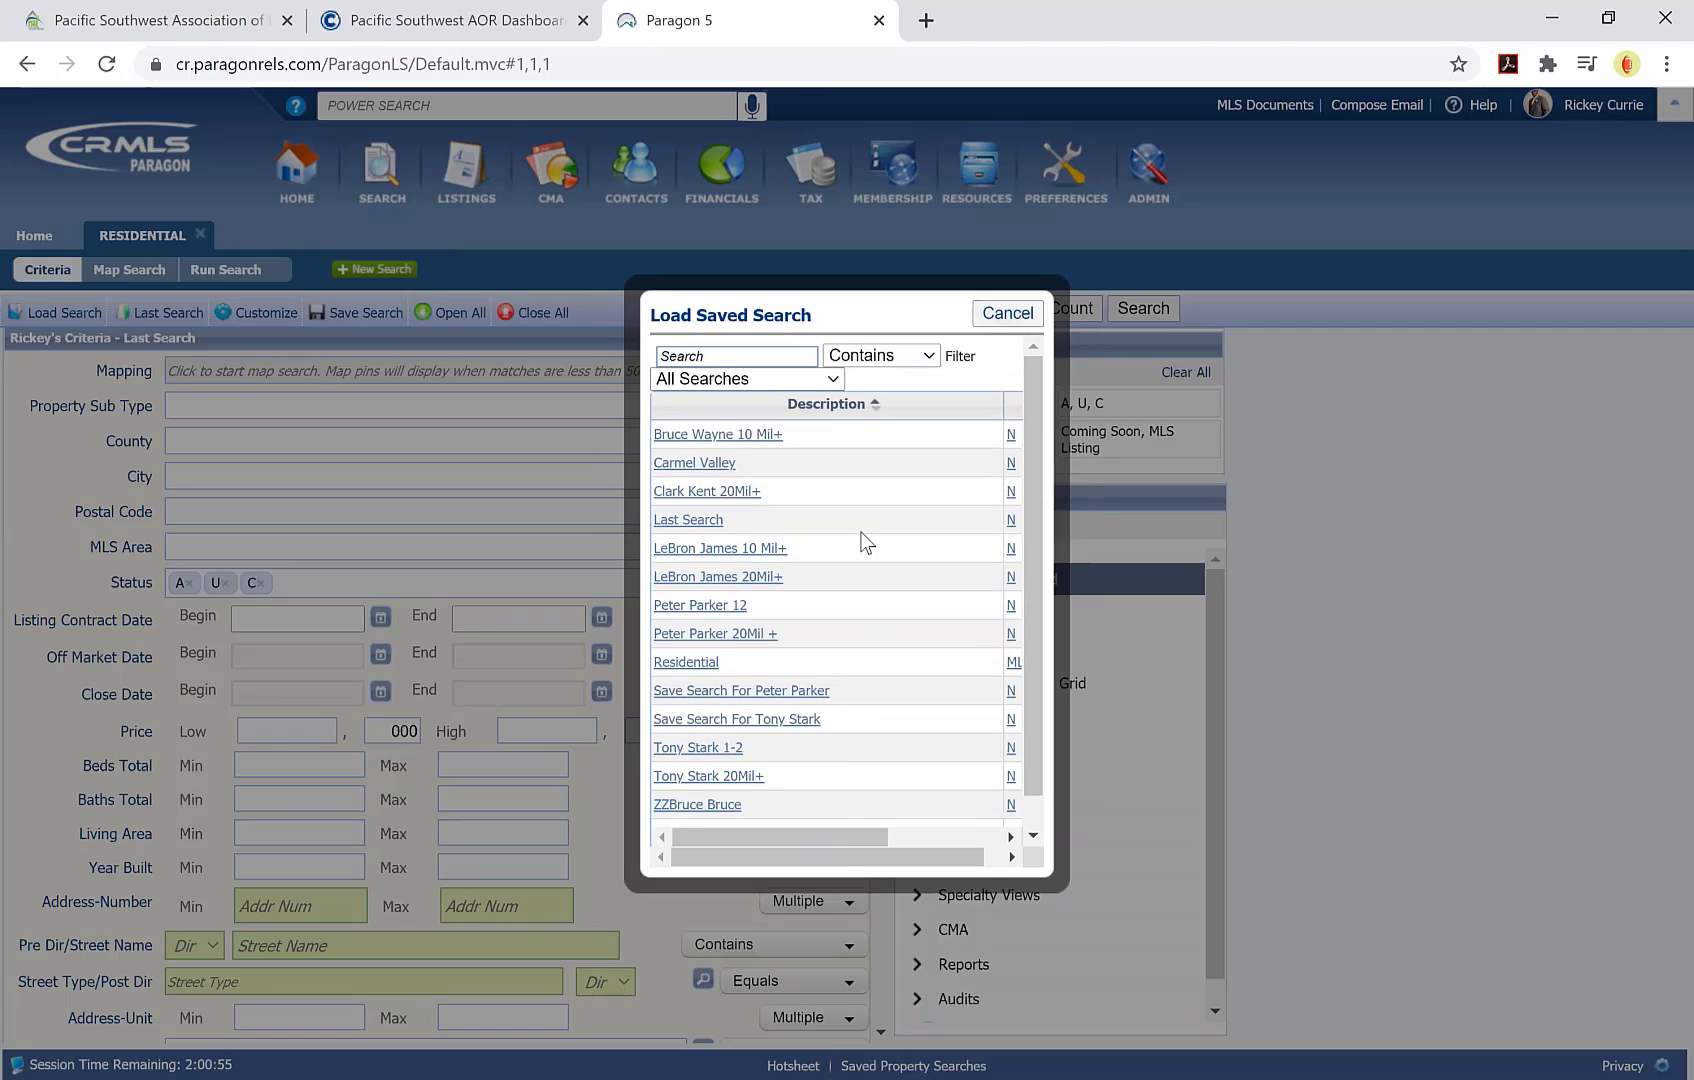